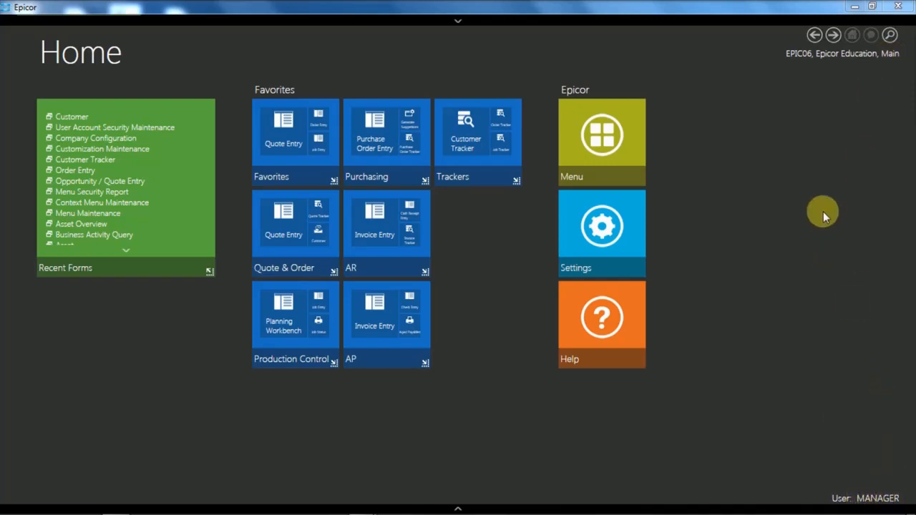
- View the selectable companies and sites without changing them, and expand and collapse the Purchasing favorites group
click(847, 61)
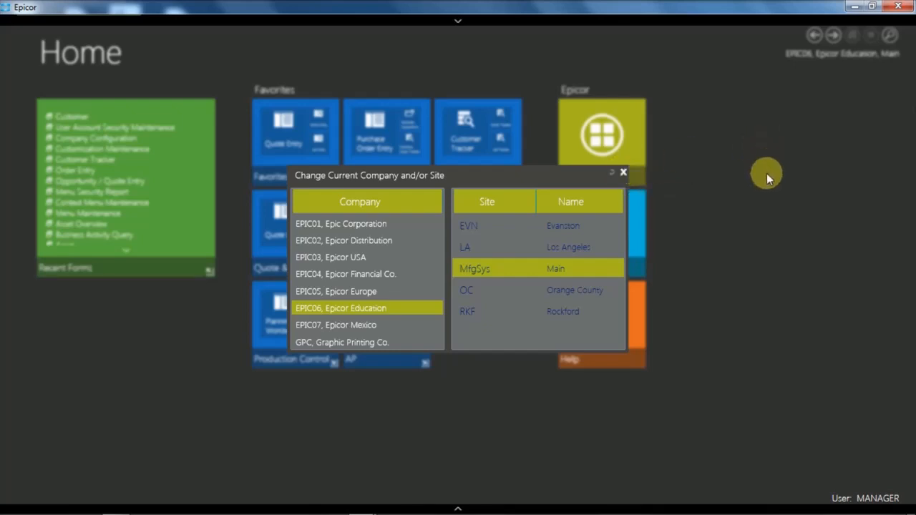
click(624, 174)
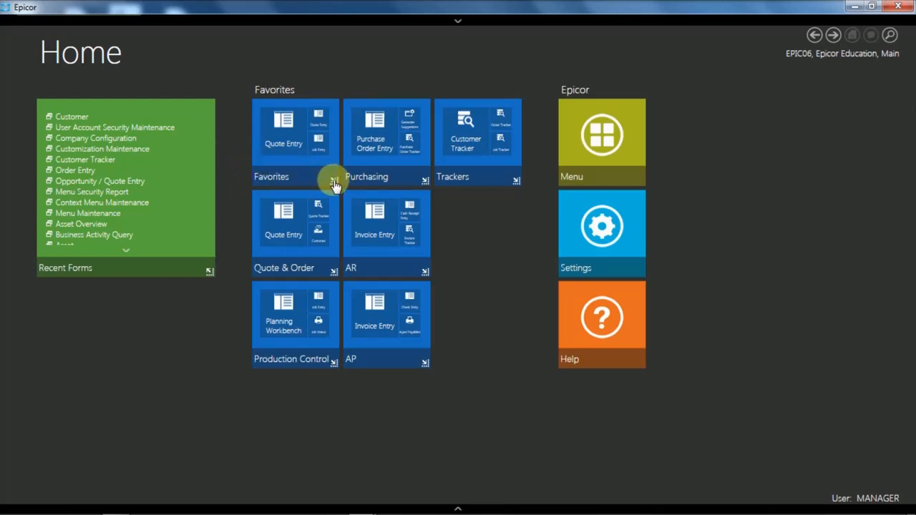
click(425, 182)
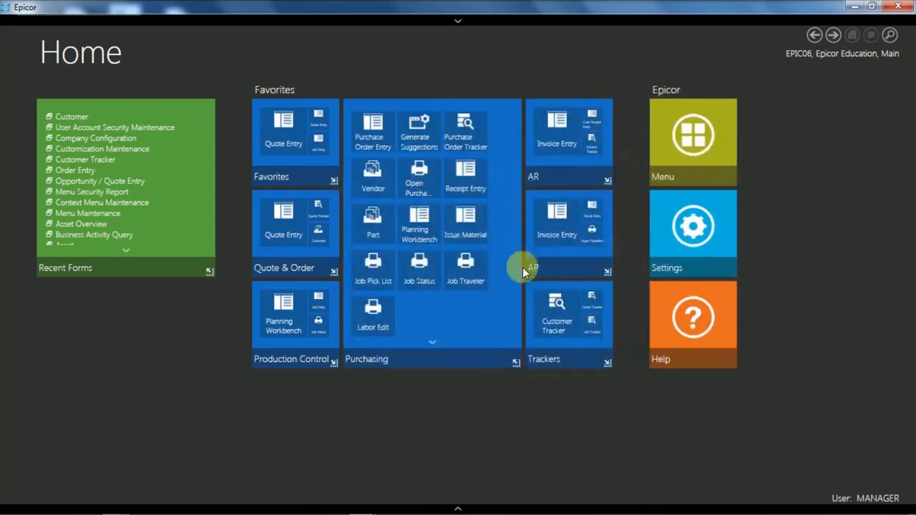
click(516, 364)
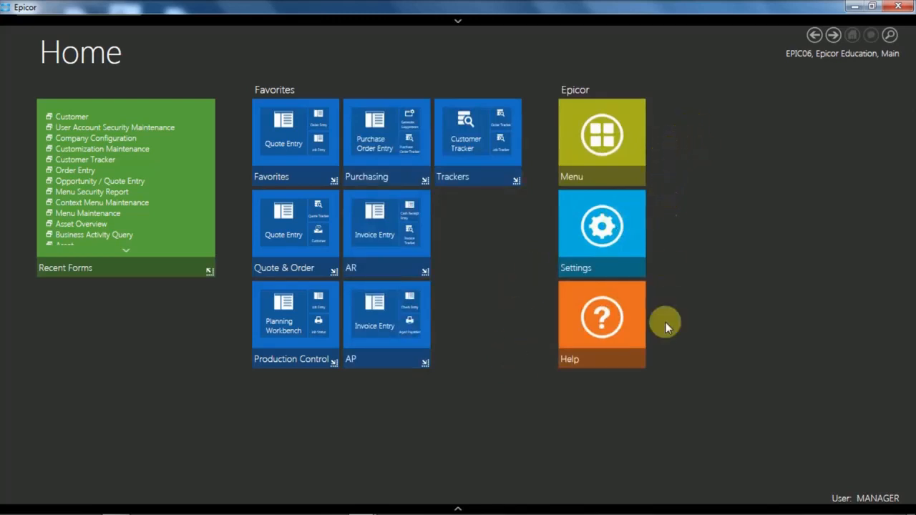
- View the Menu, Settings and Help pages one after another, returning to the Home page after each
click(602, 147)
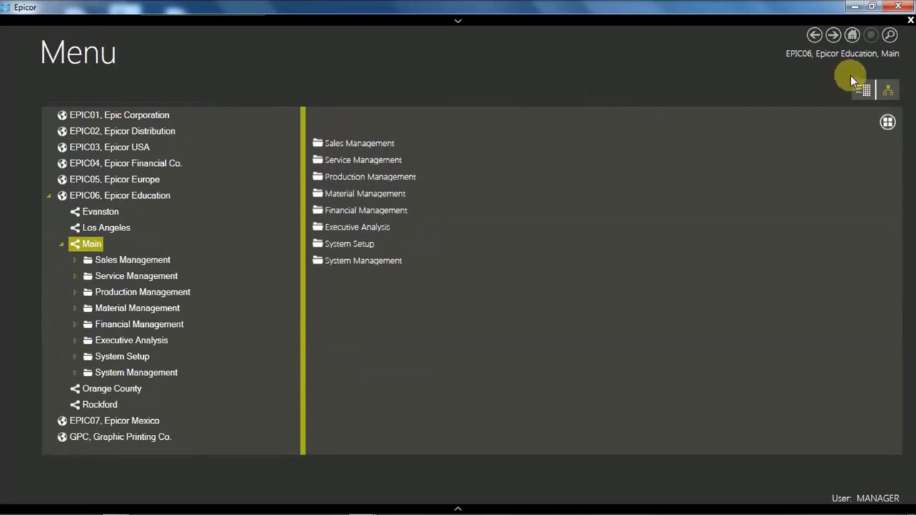
click(853, 38)
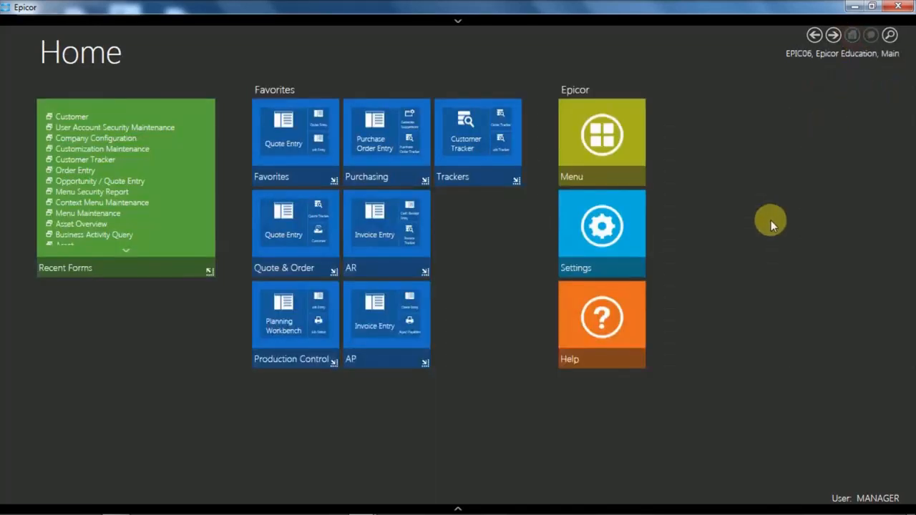
click(602, 231)
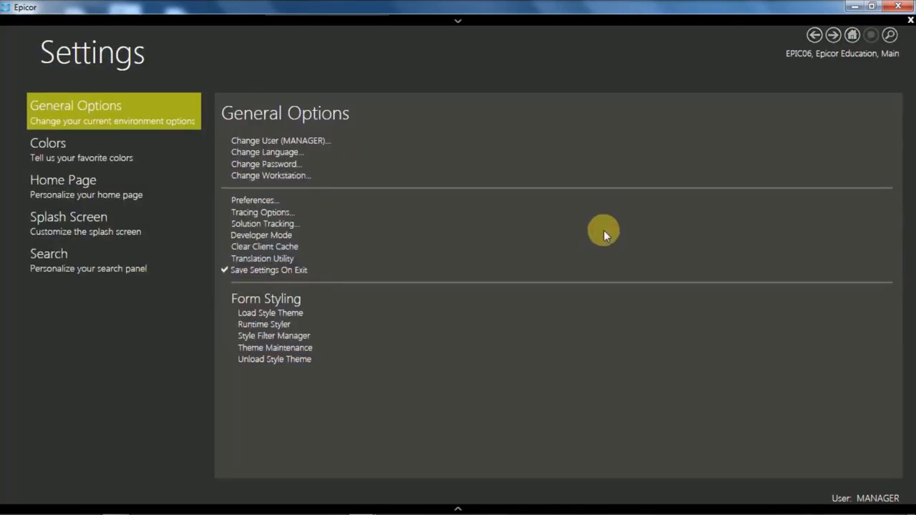
click(853, 36)
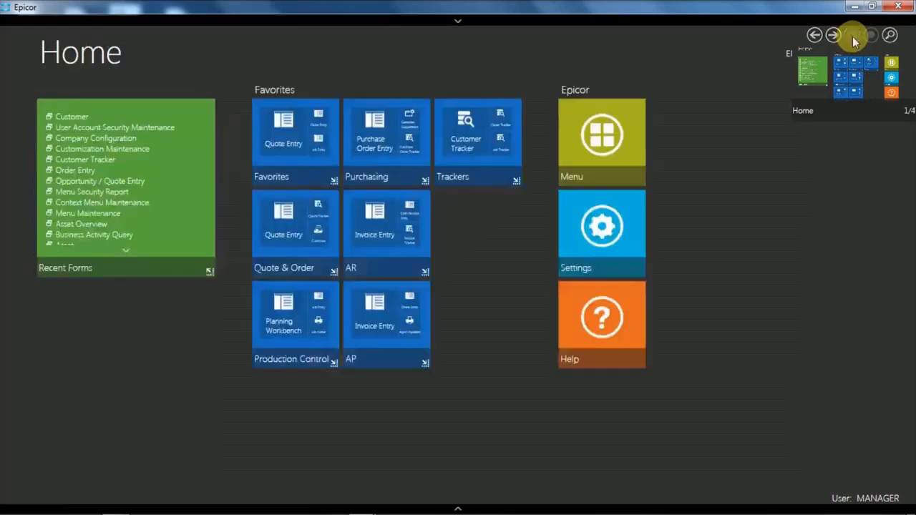
click(600, 326)
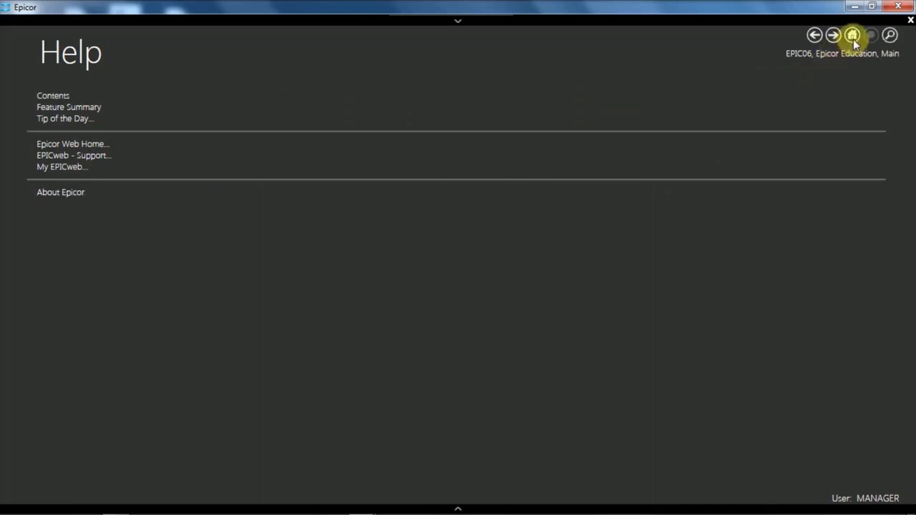
mouse_move(852, 38)
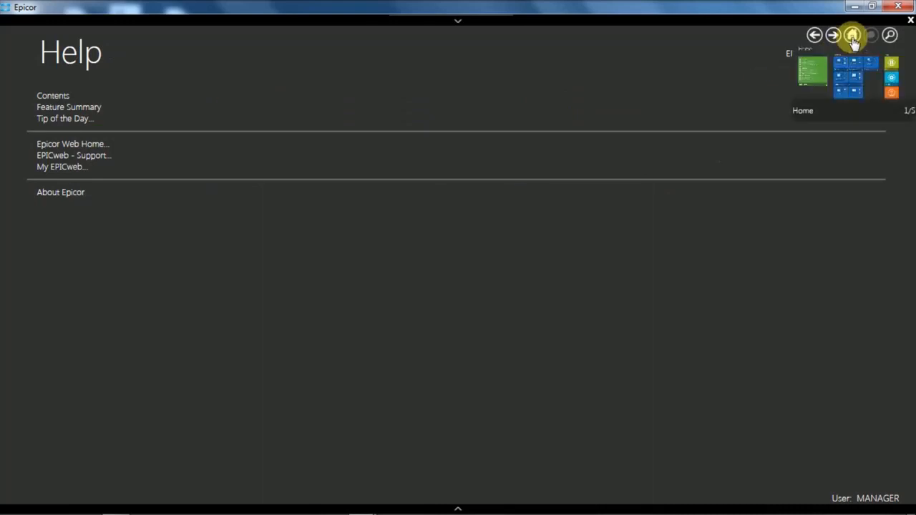
click(853, 38)
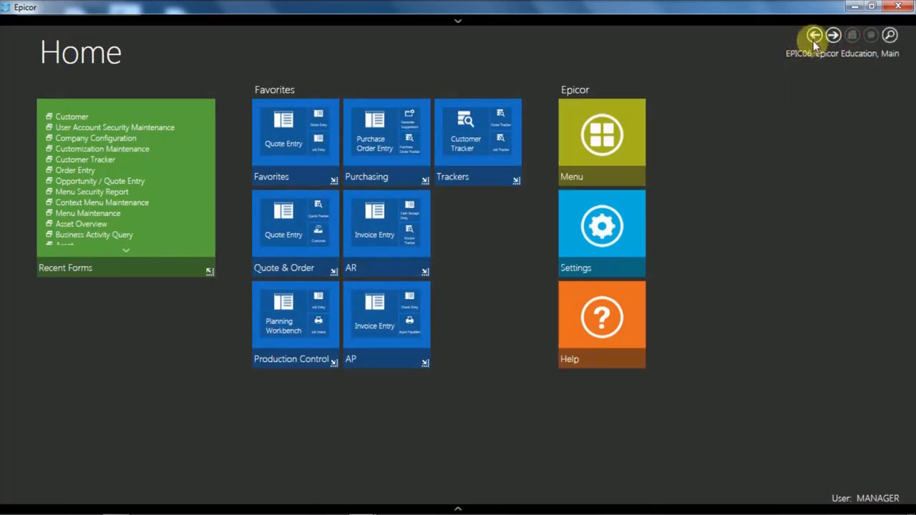
- Step forward through the open pages to the Menu page and return to the Home page
mouse_move(815, 40)
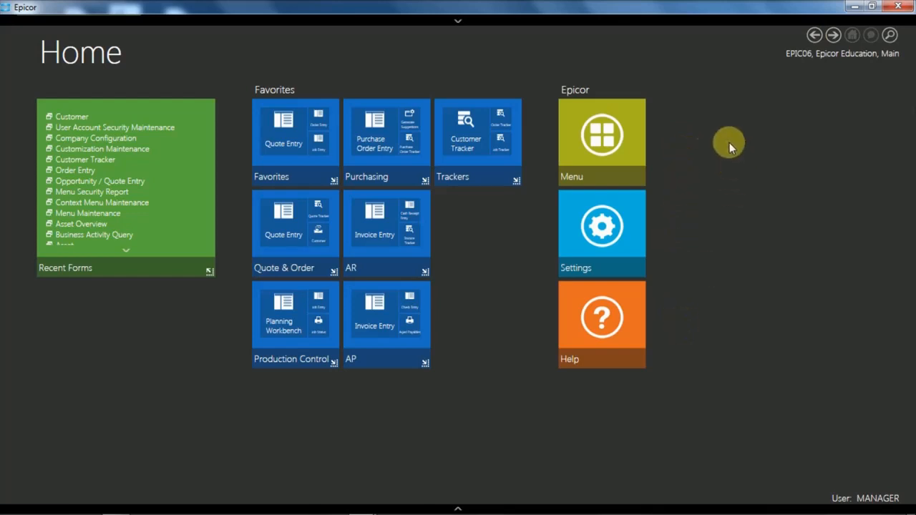
click(834, 37)
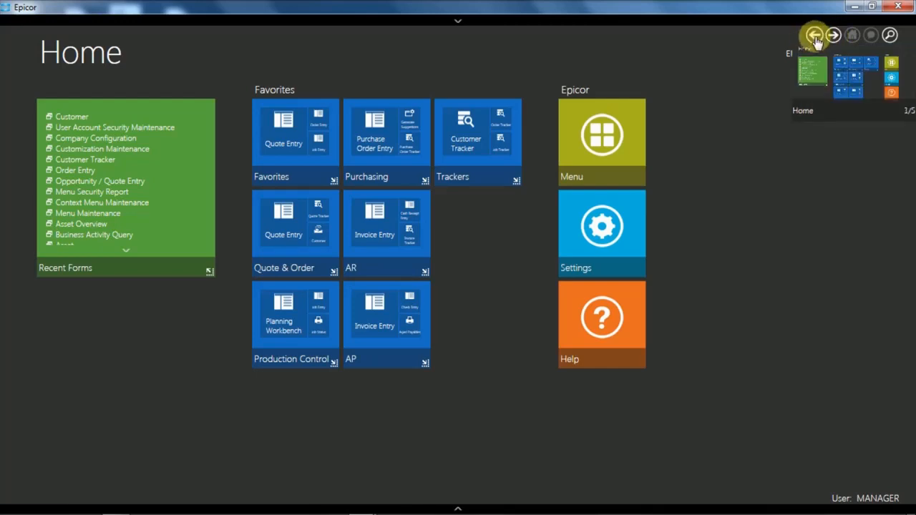
click(834, 37)
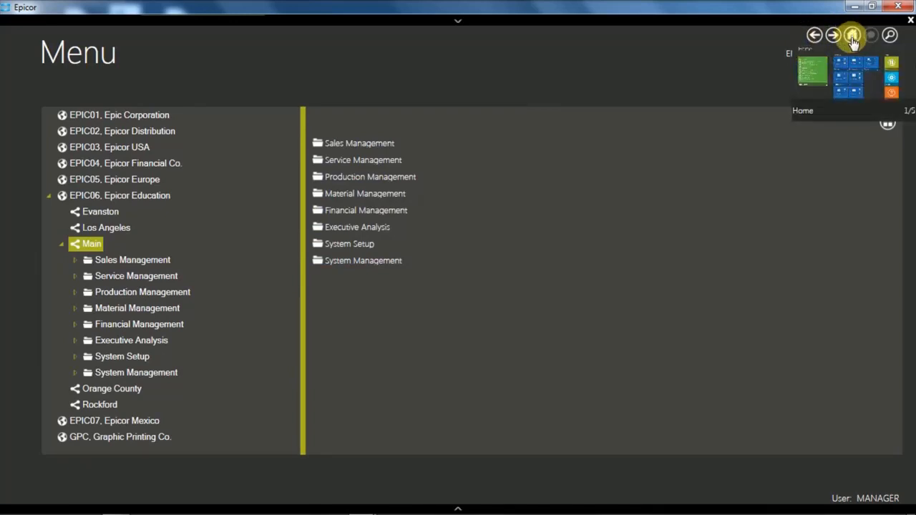
click(852, 37)
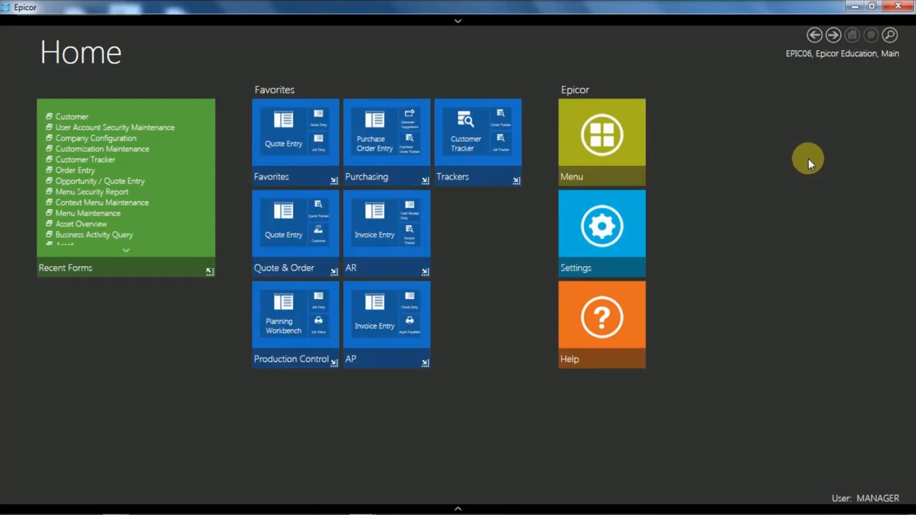
- Show the thumbnails of all open pages and switch to the Settings page
click(458, 26)
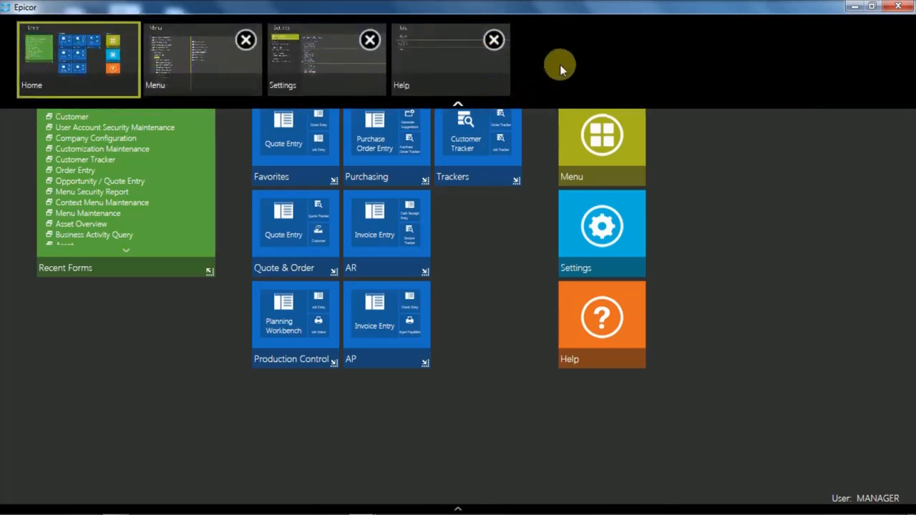
click(326, 73)
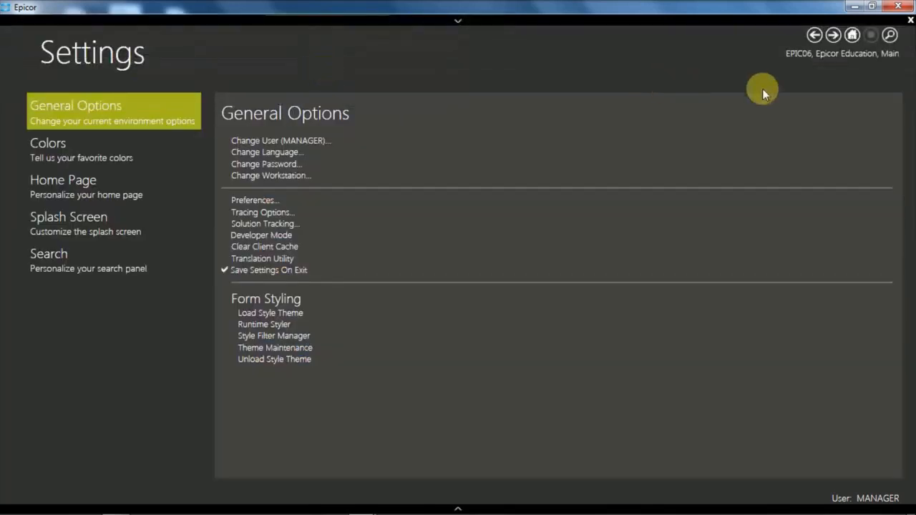
mouse_move(853, 37)
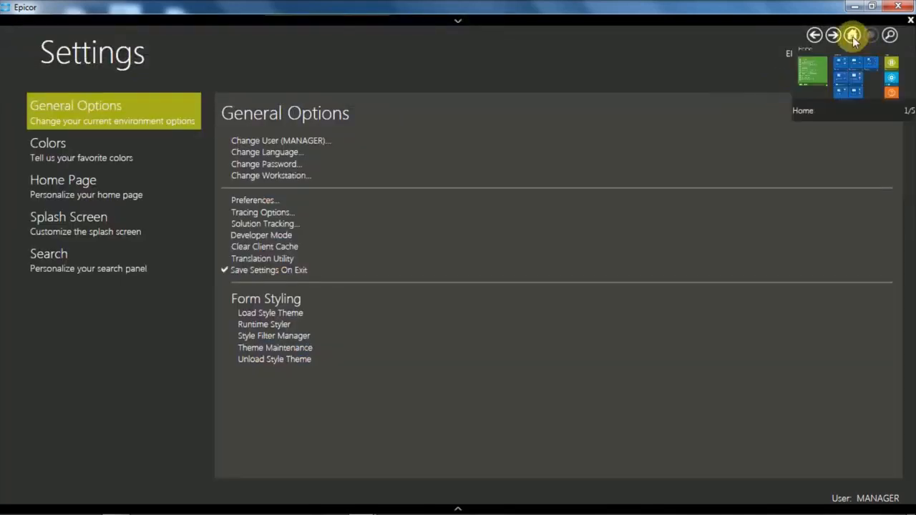
- Close the open Menu, Settings and Help pages from the page thumbnails and hide the thumbnail strip
click(448, 21)
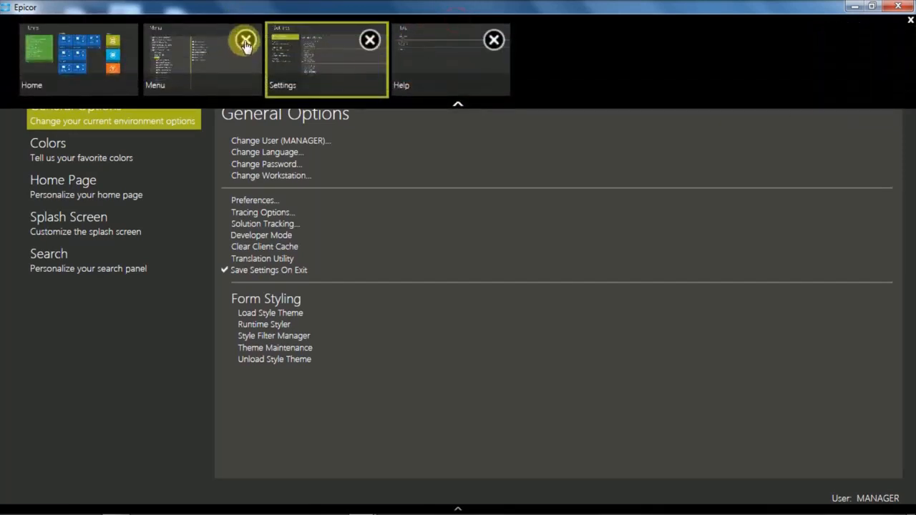
click(245, 41)
click(246, 40)
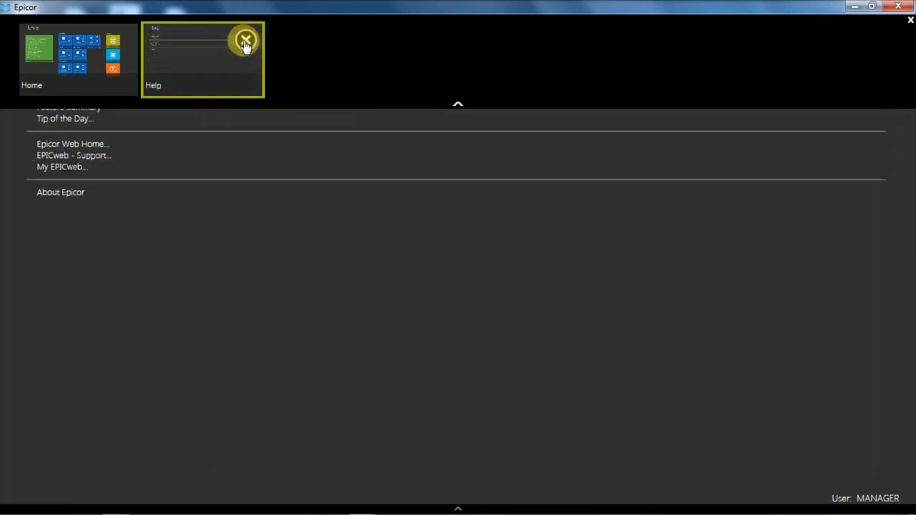
click(246, 40)
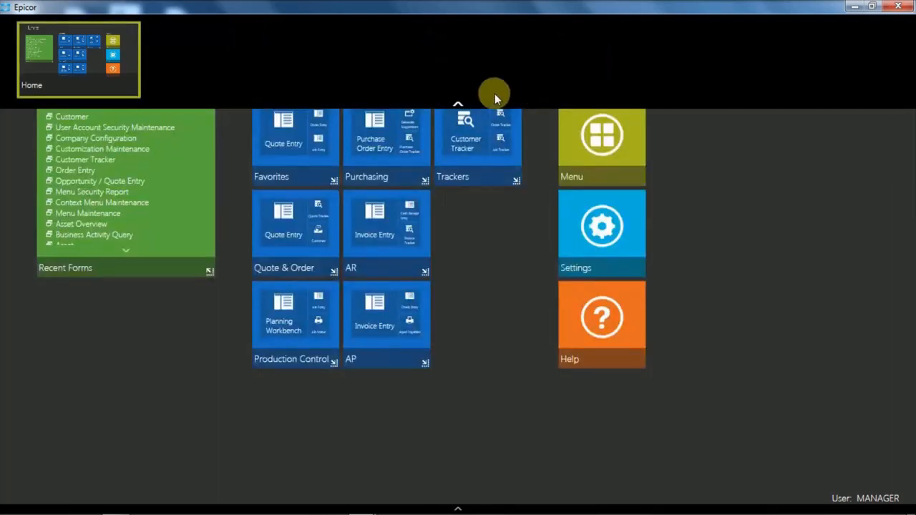
click(741, 225)
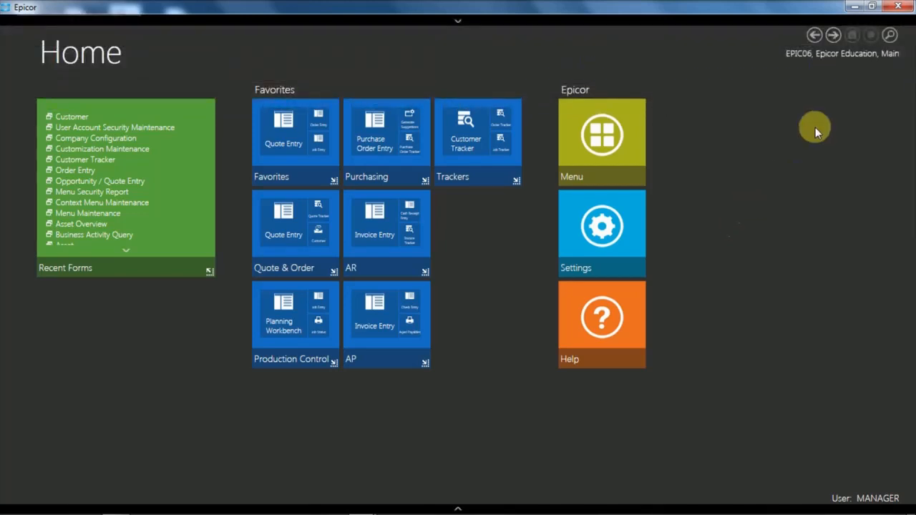
- Search the menus for "customer"
click(890, 36)
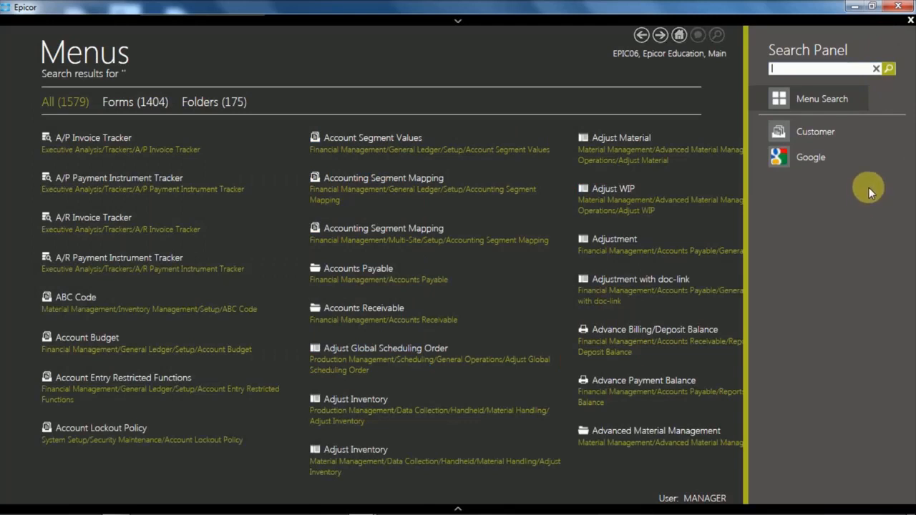
click(791, 70)
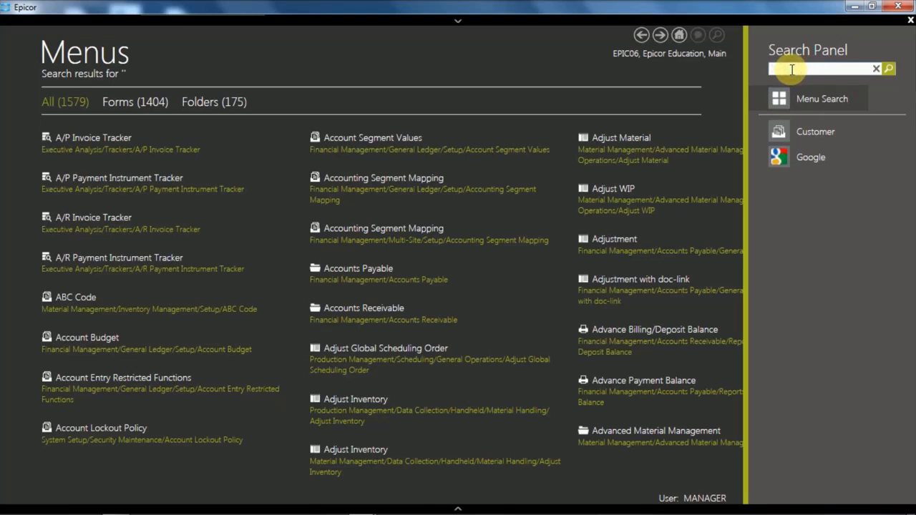
text(customer)
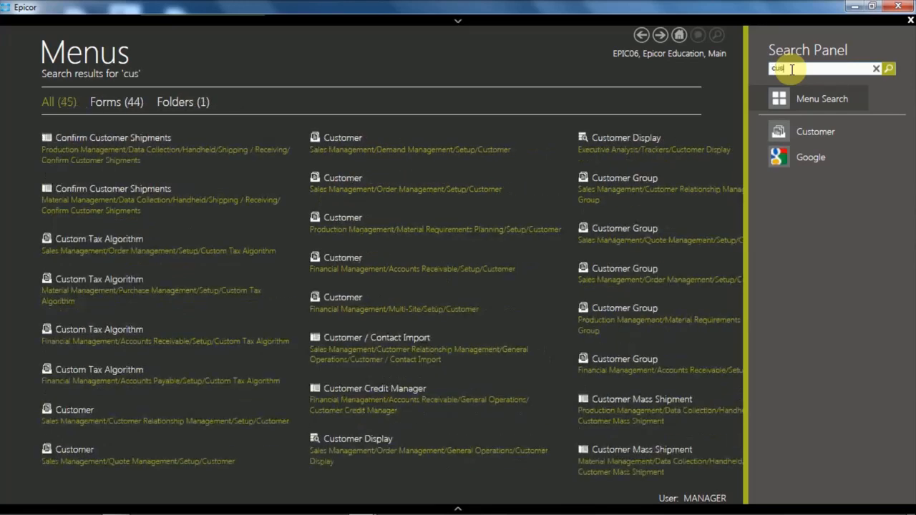
click(817, 106)
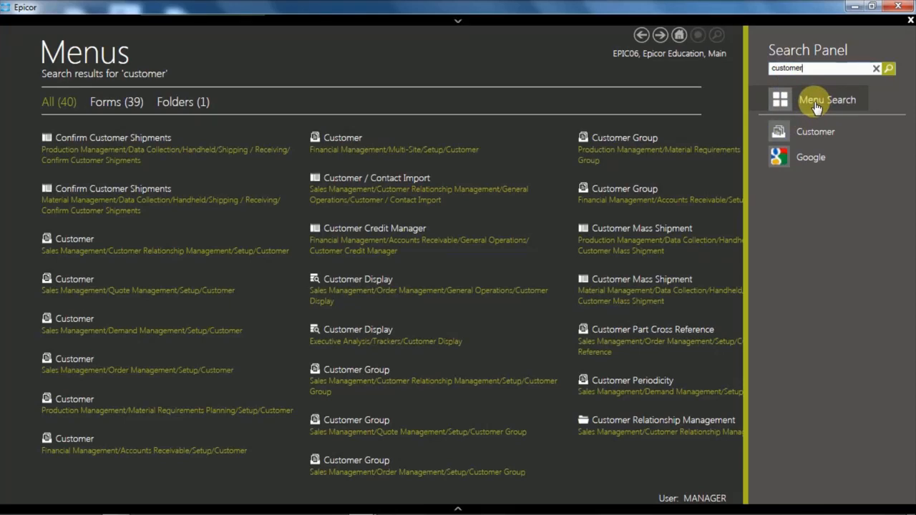
- Clear the menu search text and return to the Home page
drag(801, 68, 772, 72)
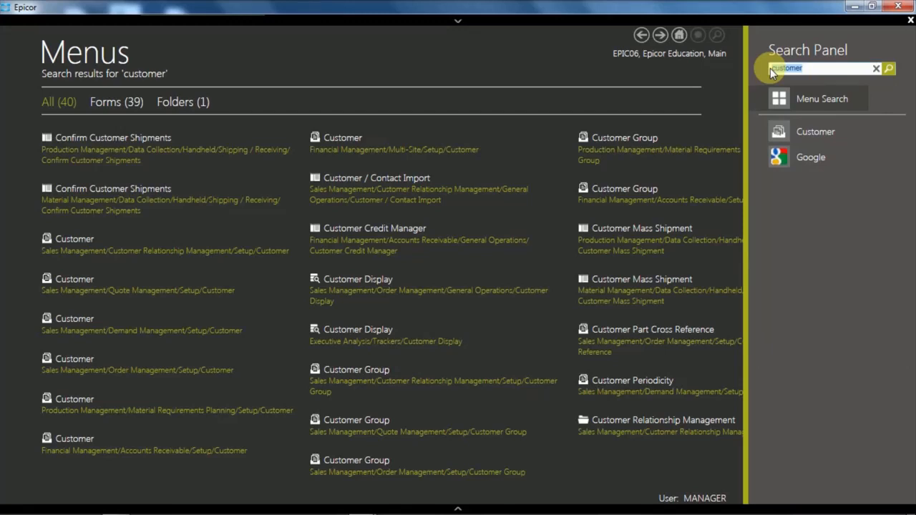
key(BackSpace)
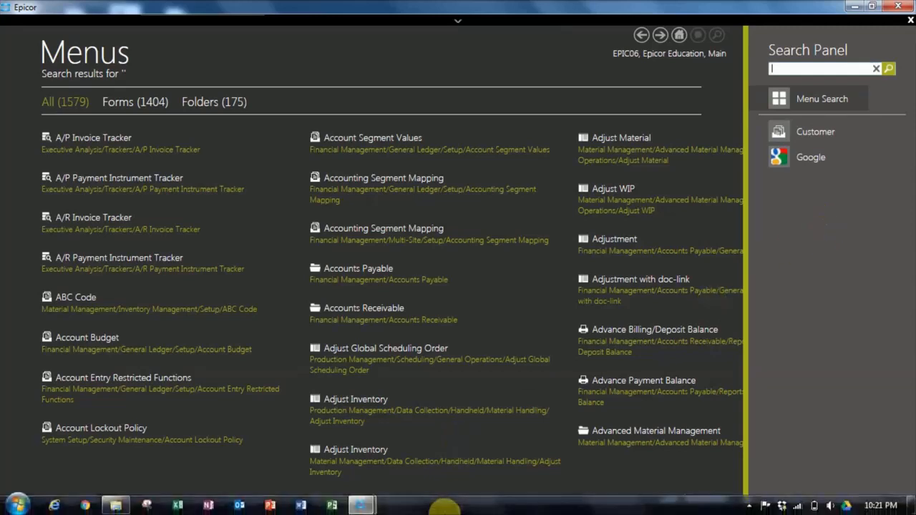
mouse_move(363, 503)
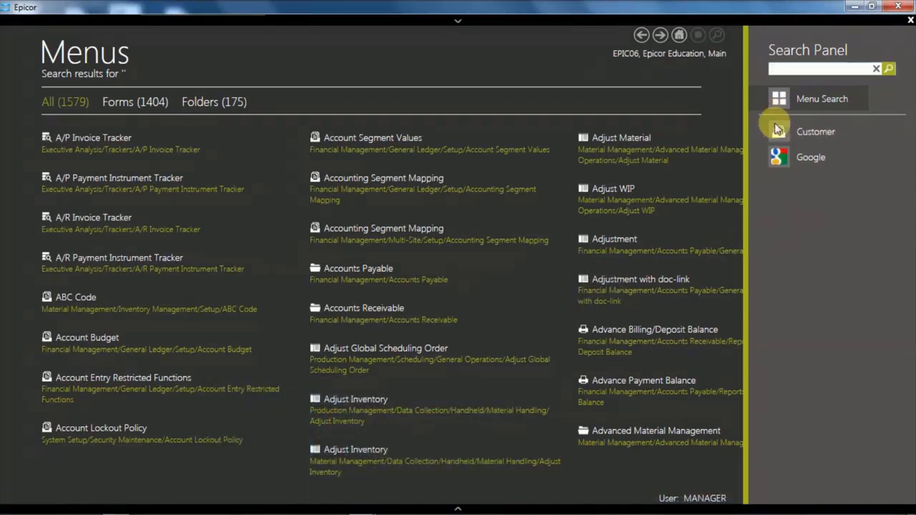
click(679, 36)
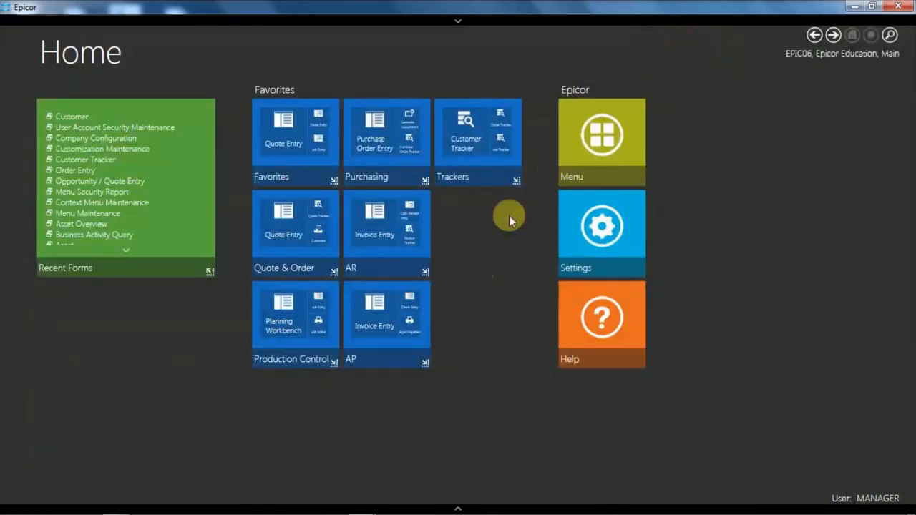
- Expand the Favorites, Trackers, AP and Production Control tile groups, scaling the Home page to fit the window
click(333, 182)
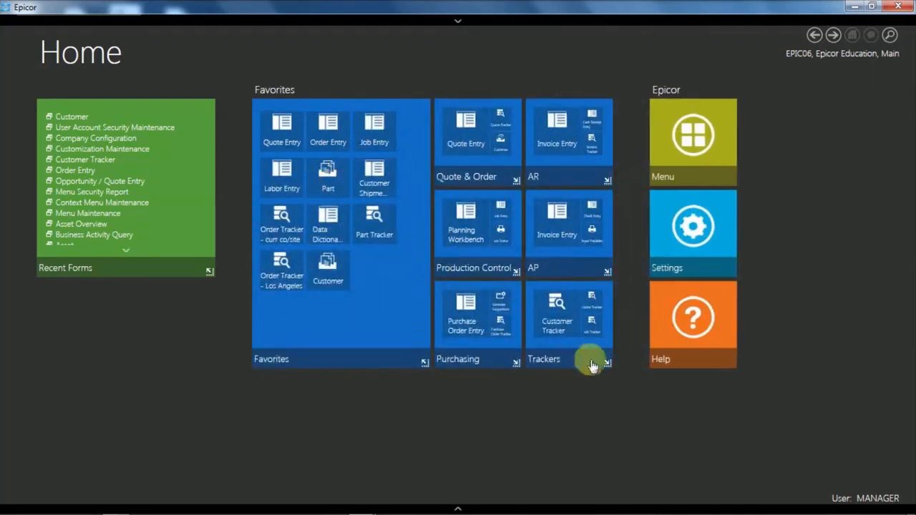
click(607, 363)
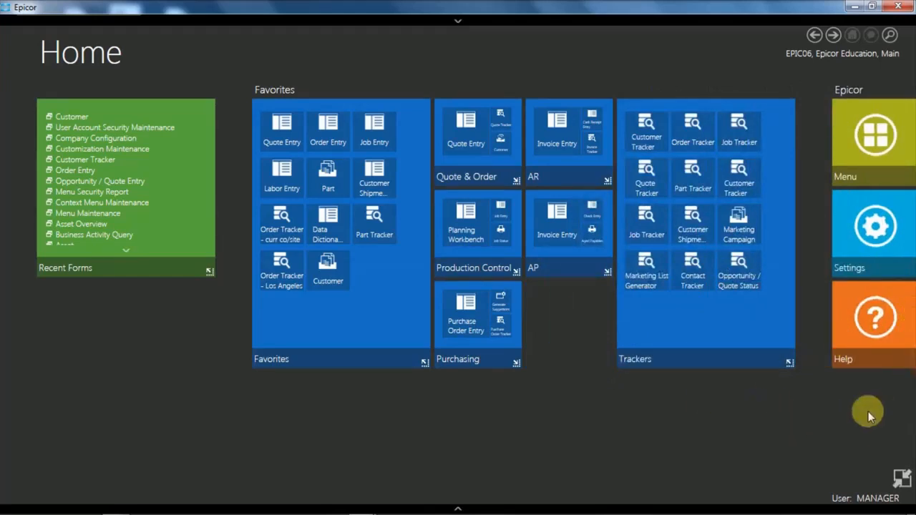
click(904, 484)
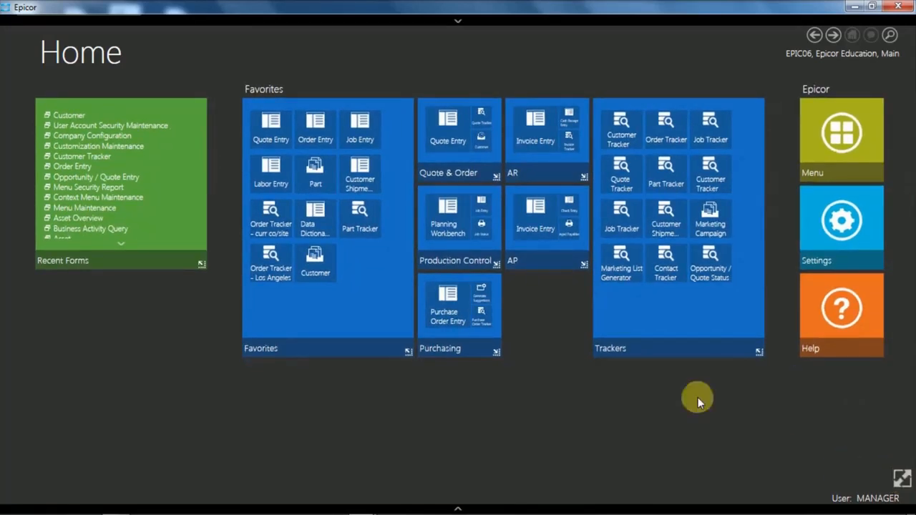
click(584, 263)
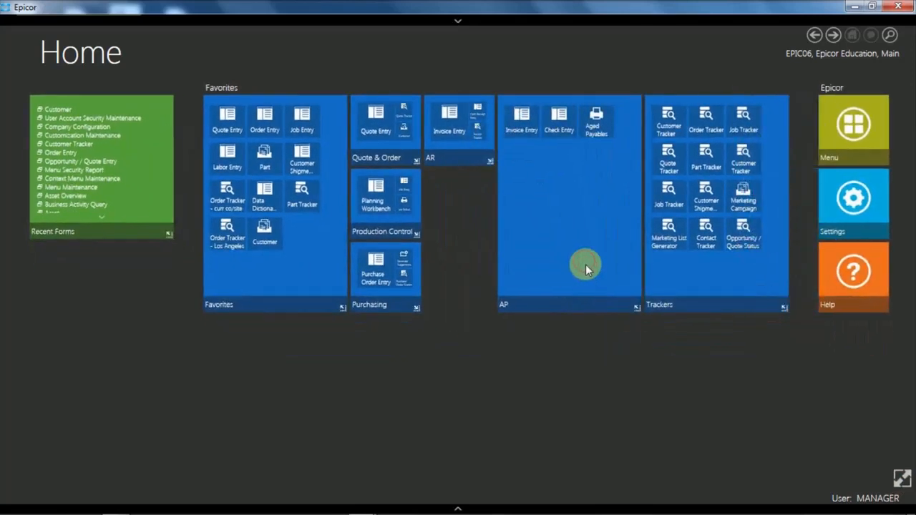
click(417, 236)
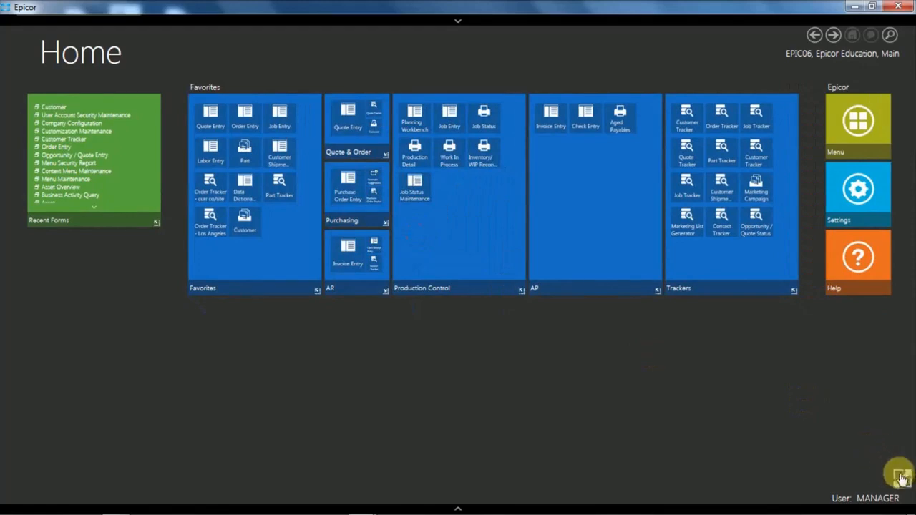
- Toggle the Home page's fit-to-window scaling off and back on, and collapse the Production Control and Trackers tile groups
click(901, 478)
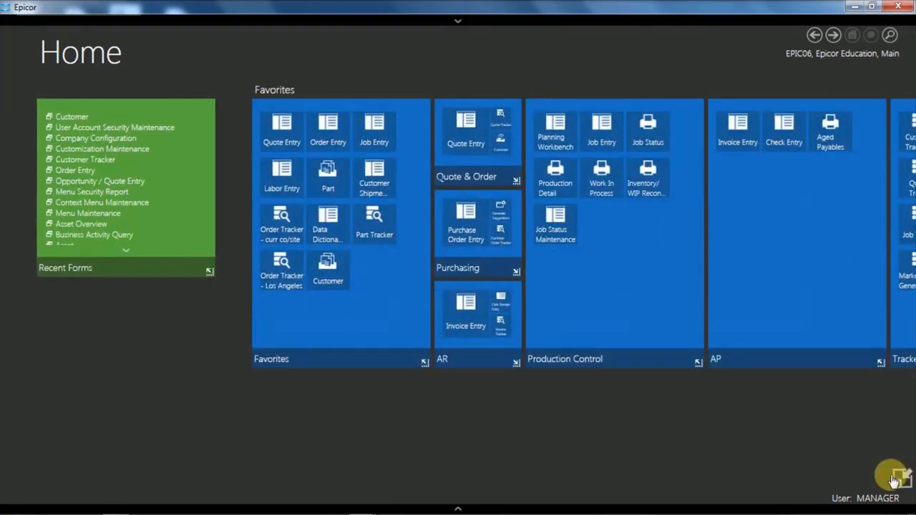
click(900, 477)
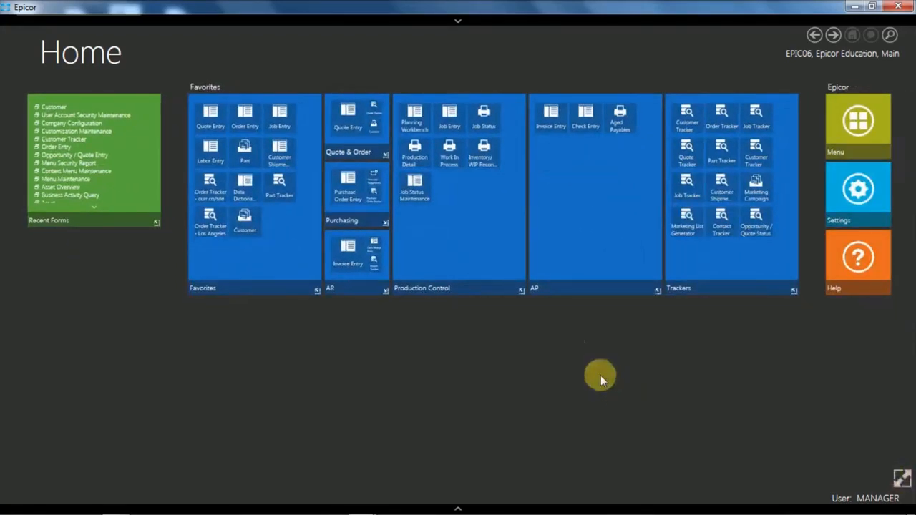
click(521, 292)
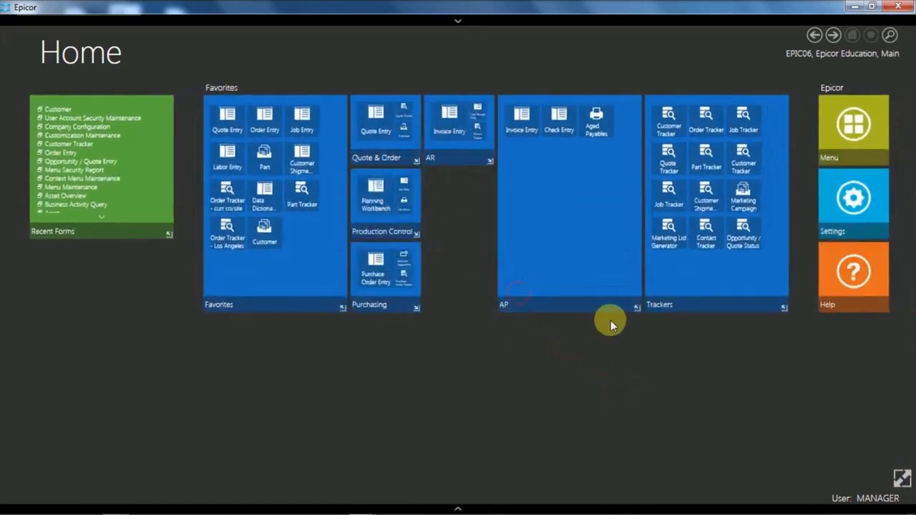
click(637, 310)
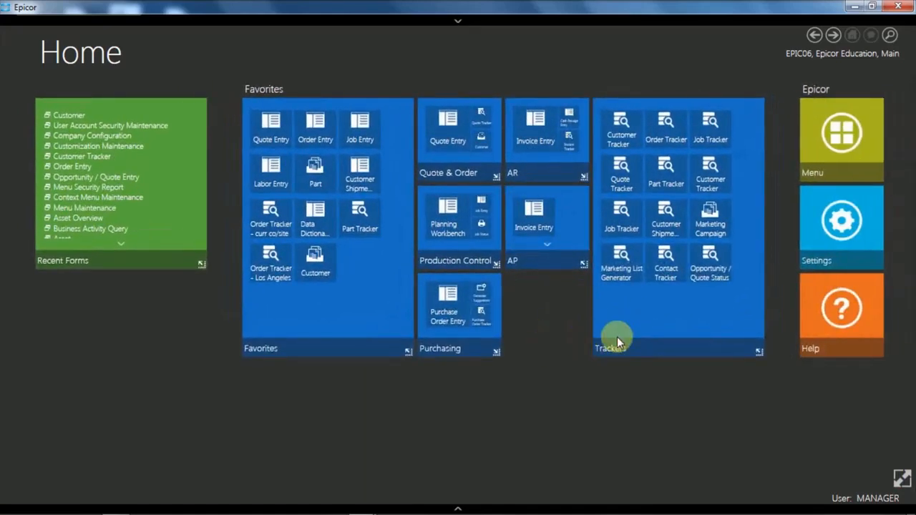
click(759, 352)
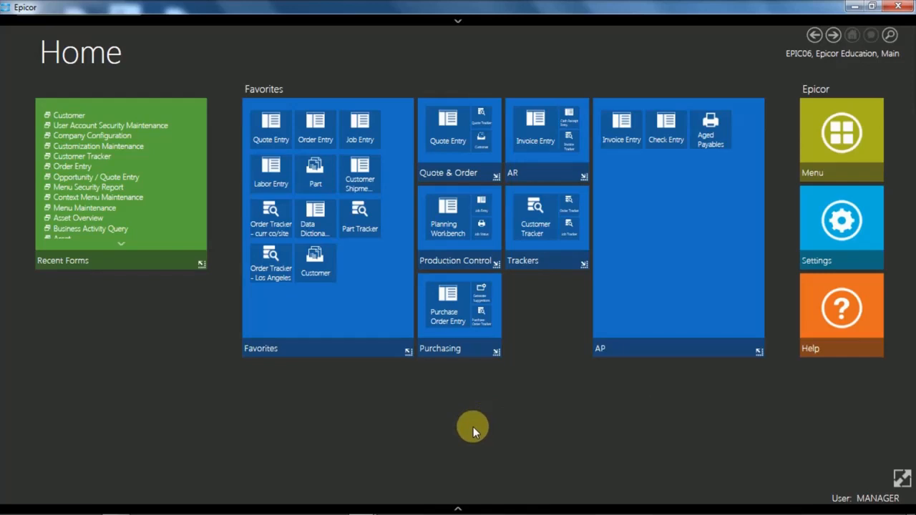
- Reveal the Home page's hidden utility bar, open the change-user login form and cancel it without logging in
click(458, 510)
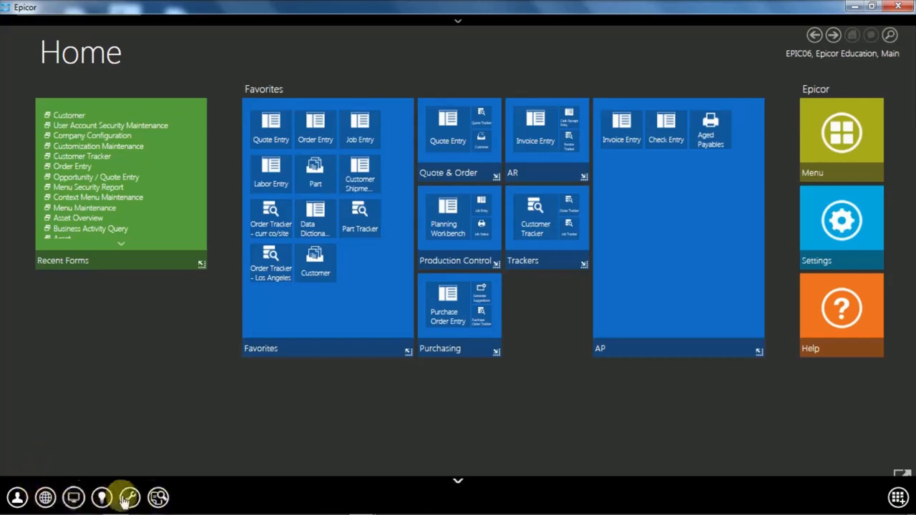
click(17, 500)
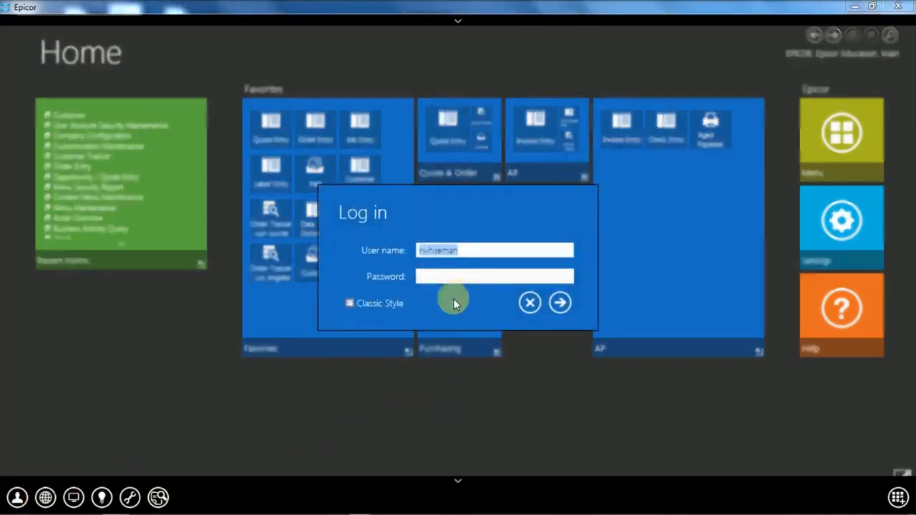
click(530, 303)
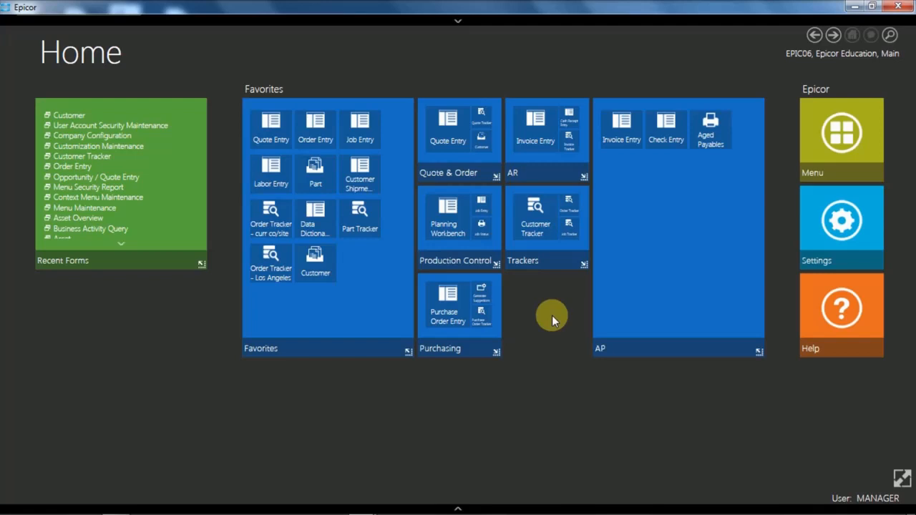
- Open the Menu page in Zoom view and browse to Sales Management > Customer Relationship Management > Setup
click(845, 140)
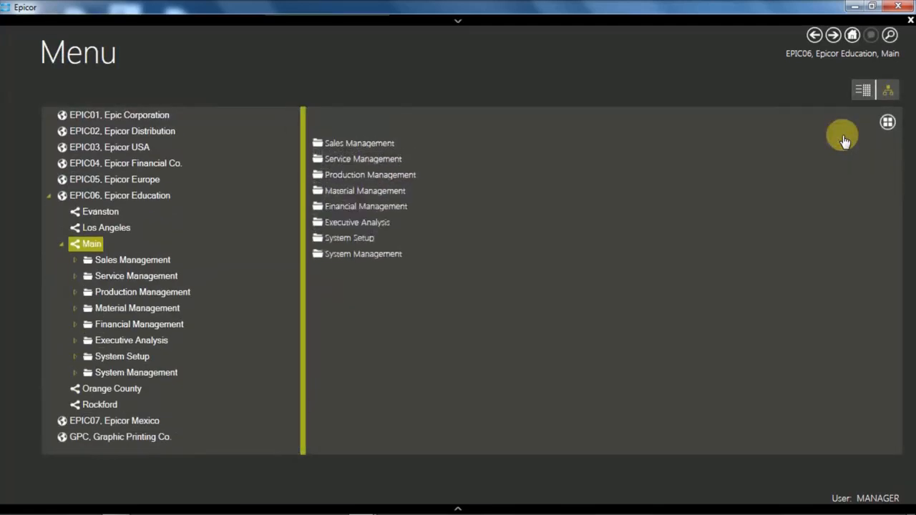
click(866, 95)
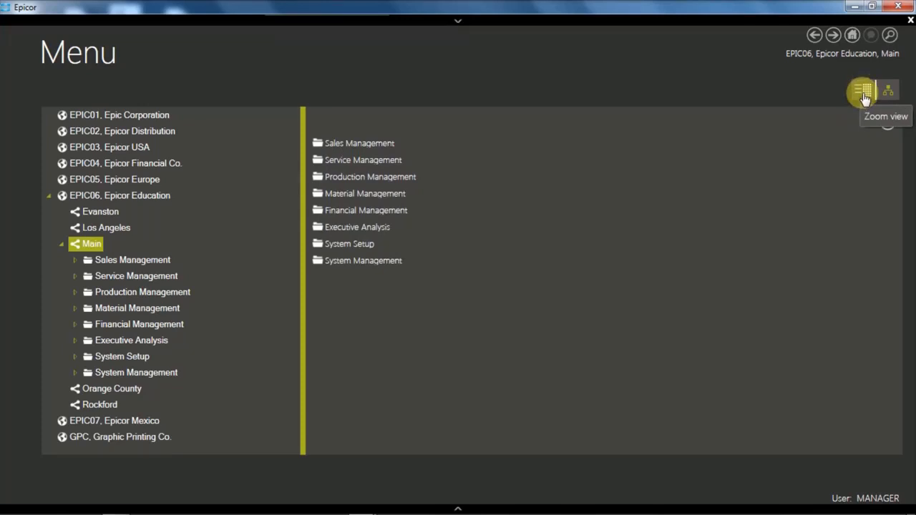
click(864, 98)
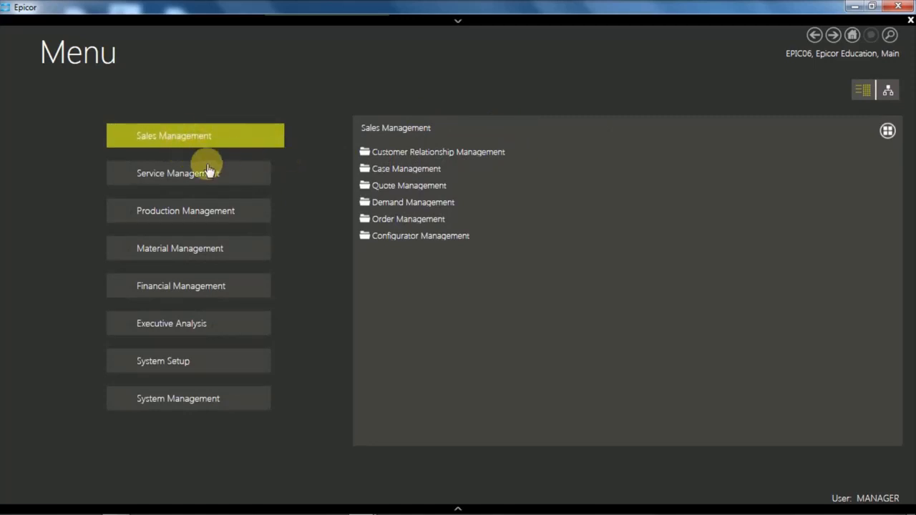
click(426, 156)
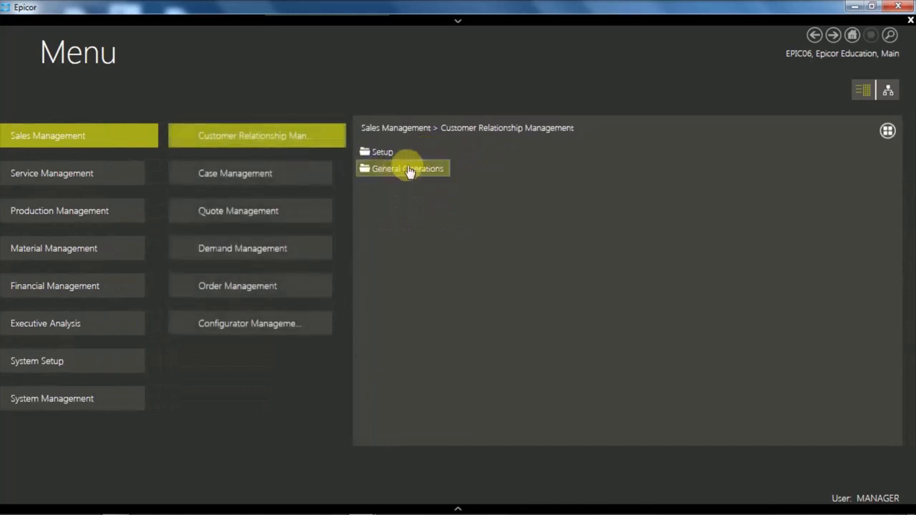
click(380, 152)
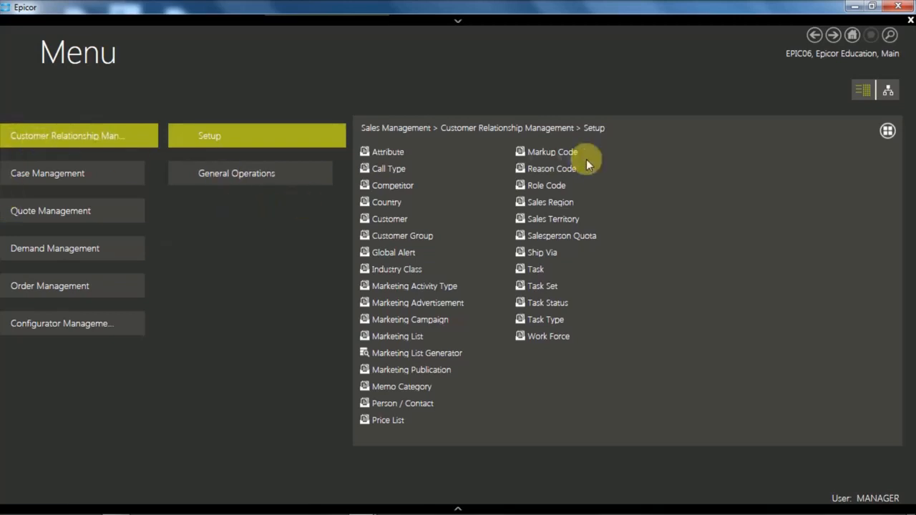
- Switch the Menu page to the tree view and show the Setup items as tiles and again as a list
click(890, 94)
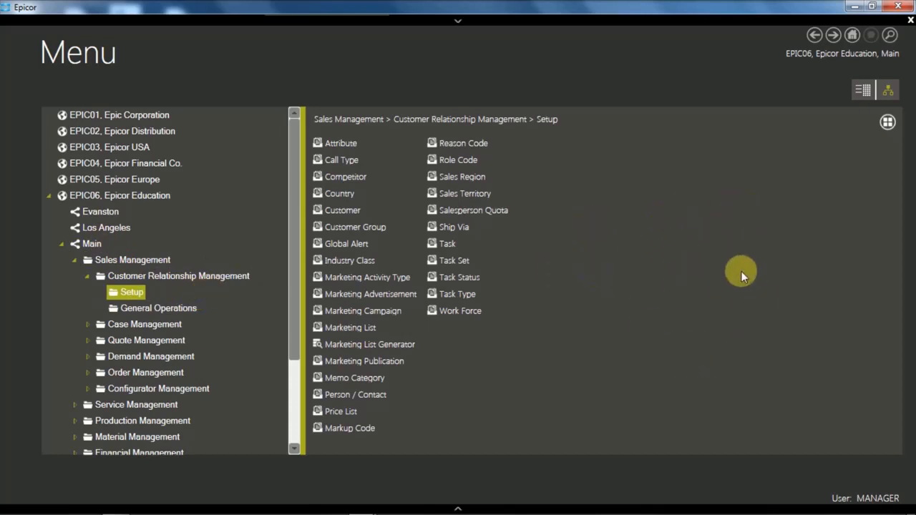
click(888, 123)
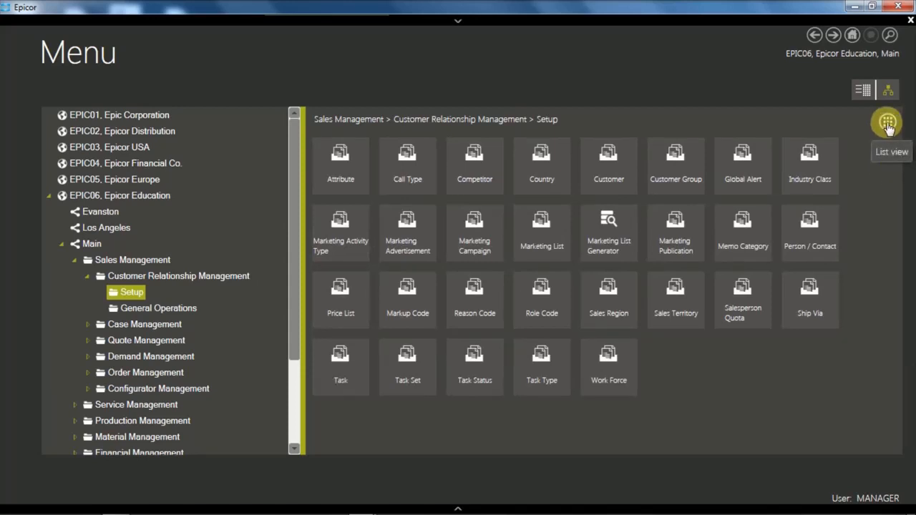
click(888, 125)
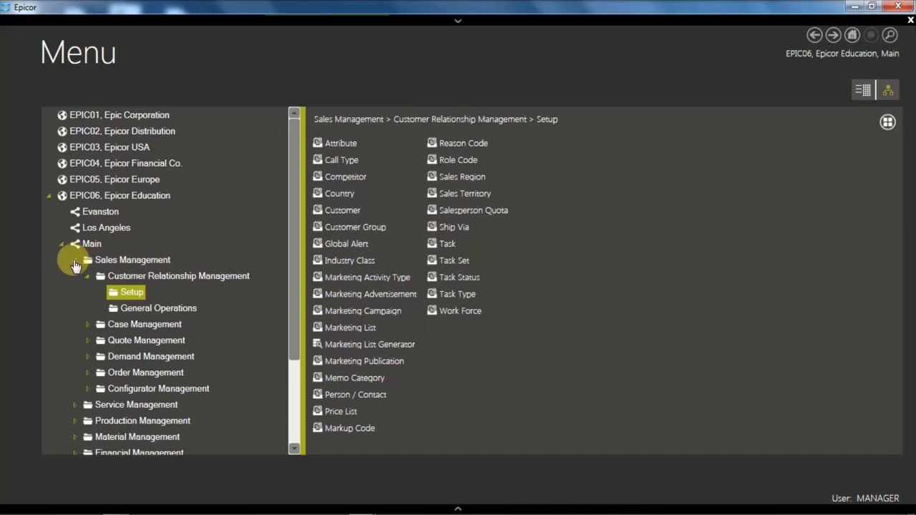
- Select the Sales Management folder, collapse its Customer Relationship Management branch, and collapse and re-expand Sales Management
click(129, 264)
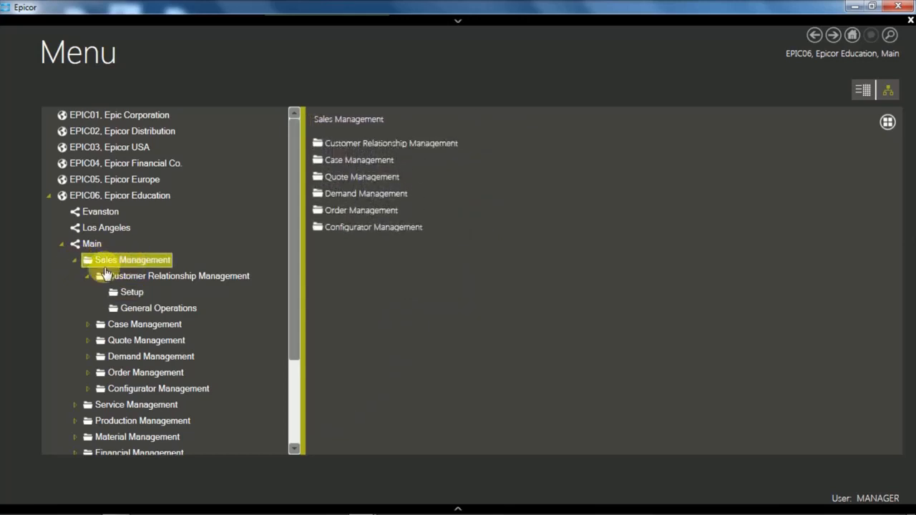
click(88, 277)
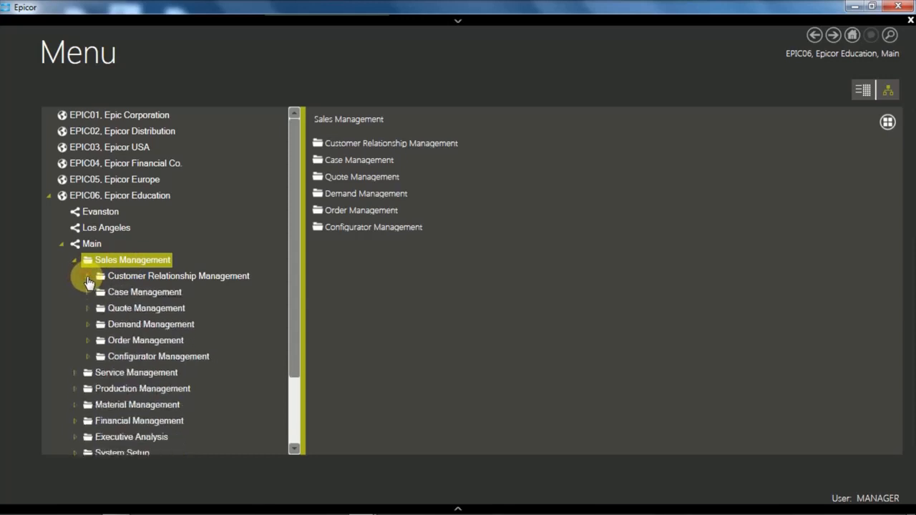
click(75, 263)
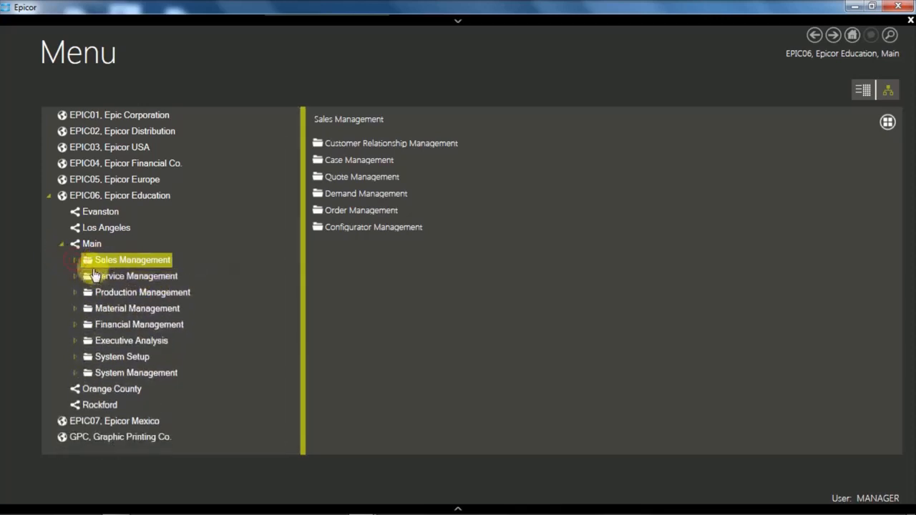
click(75, 263)
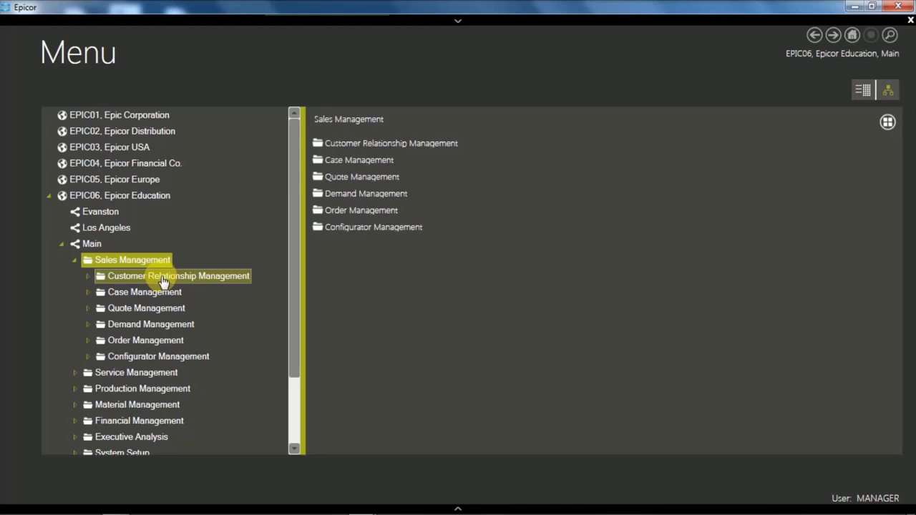
- Expand the Customer Relationship, Case, Quote and Demand Management folders in the Sales Management tree
click(86, 276)
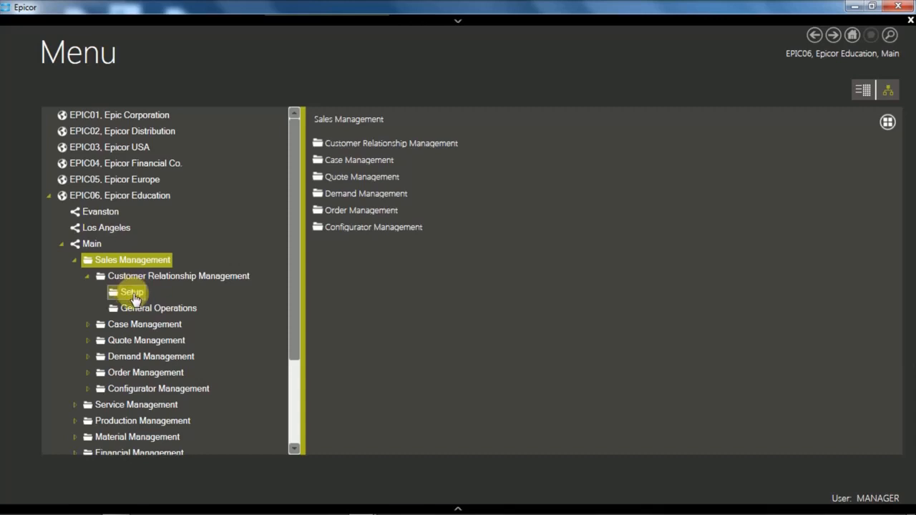
click(89, 326)
click(89, 375)
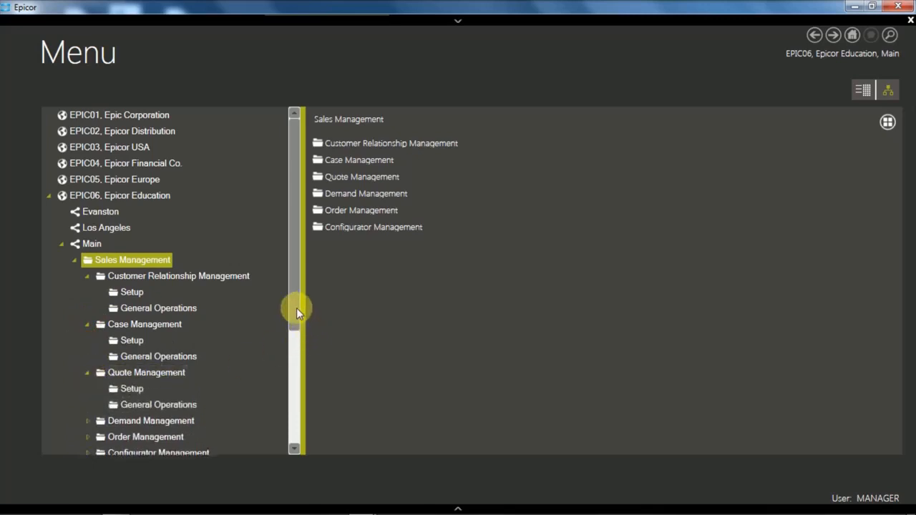
drag(296, 308, 294, 377)
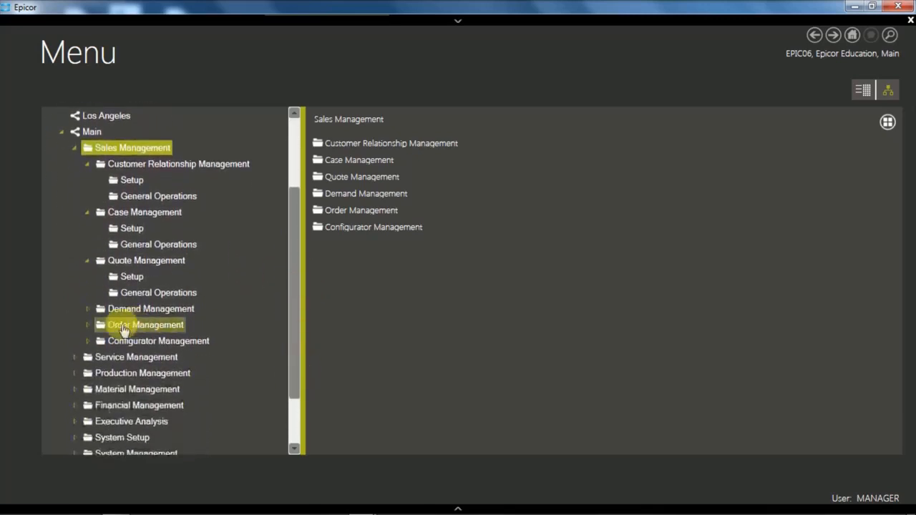
click(84, 312)
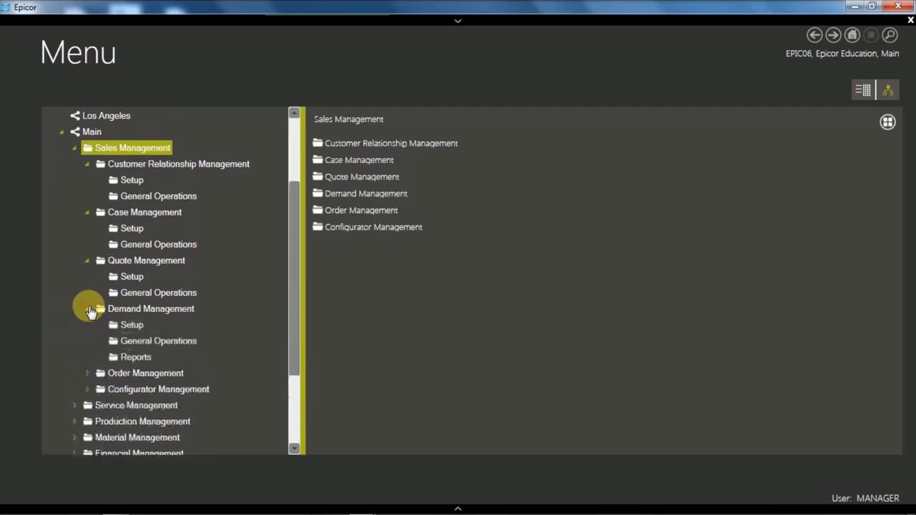
click(141, 359)
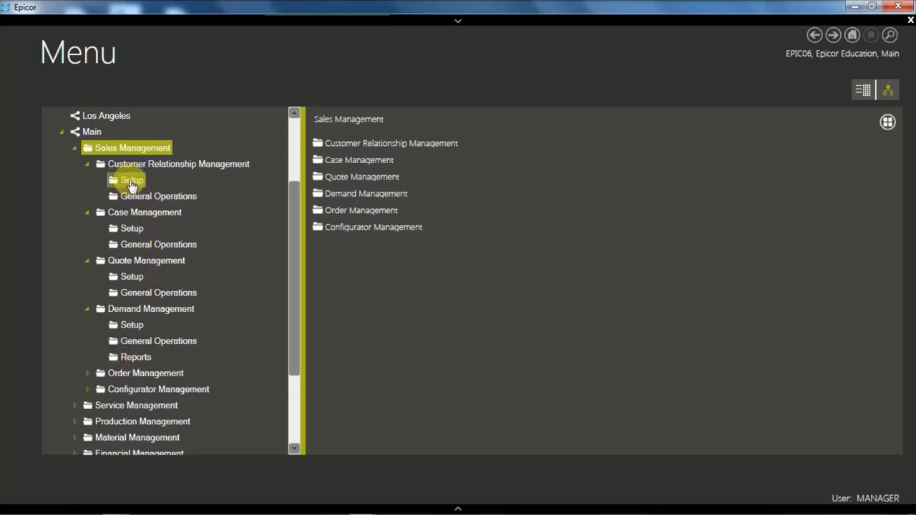
- Open the Country form from the Customer Relationship Management Setup folder, view it and close it
click(130, 181)
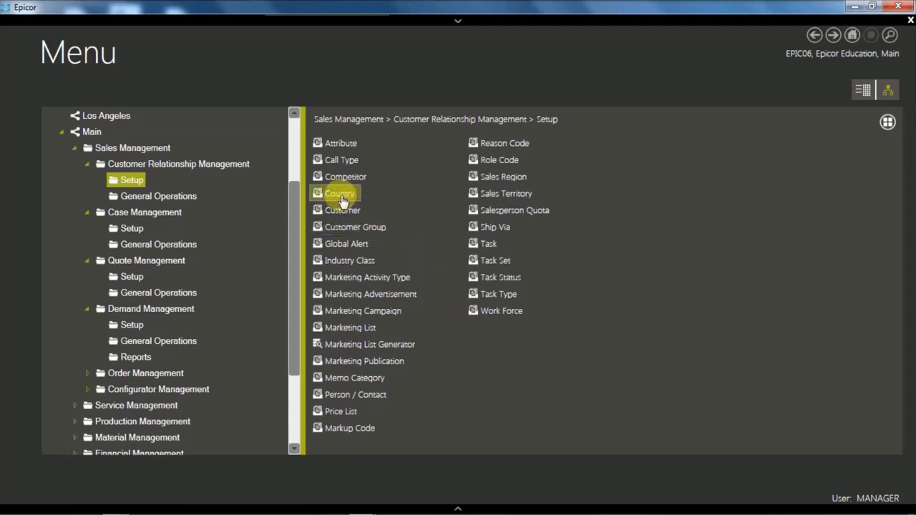
click(341, 203)
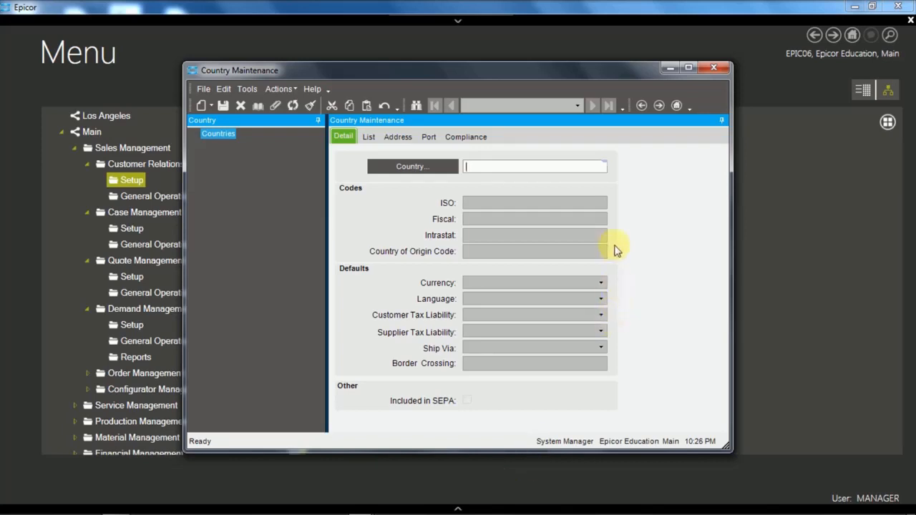
click(716, 69)
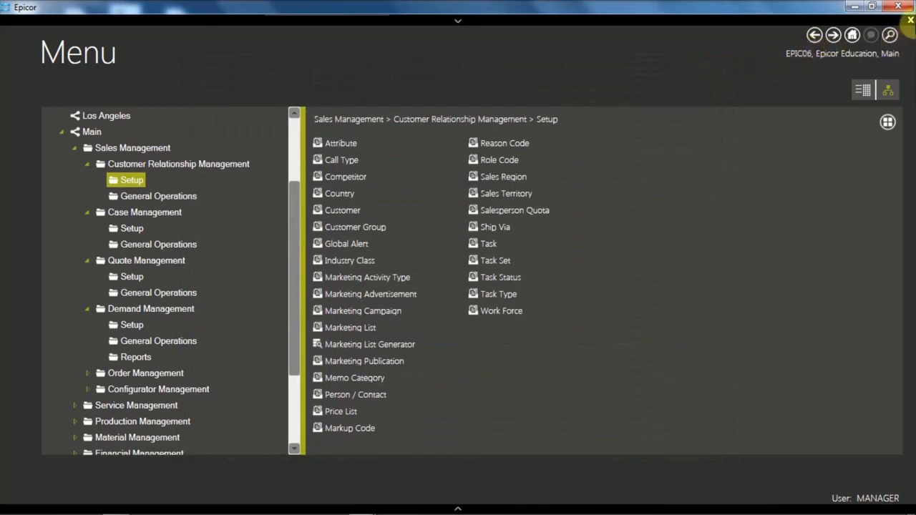
- Close the Menu and menu search pages and open the Customer form from the Favorites group on the Home page
click(911, 22)
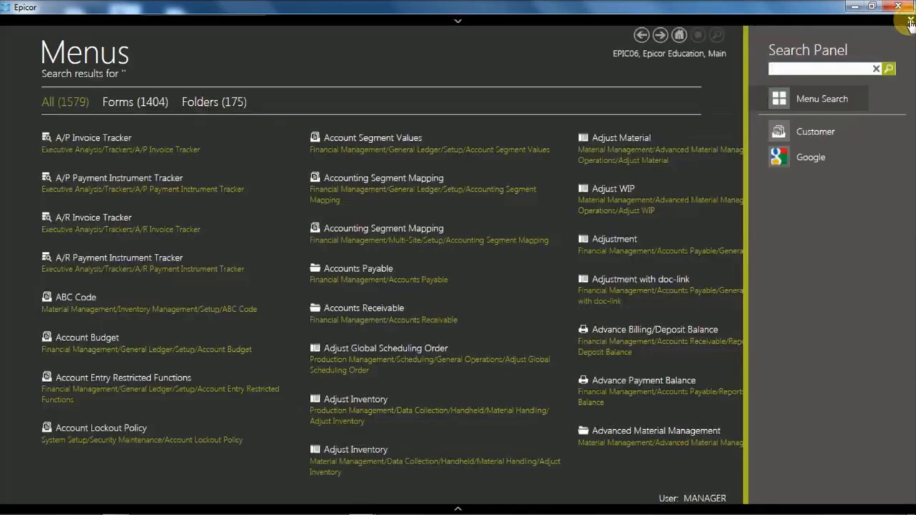
click(911, 22)
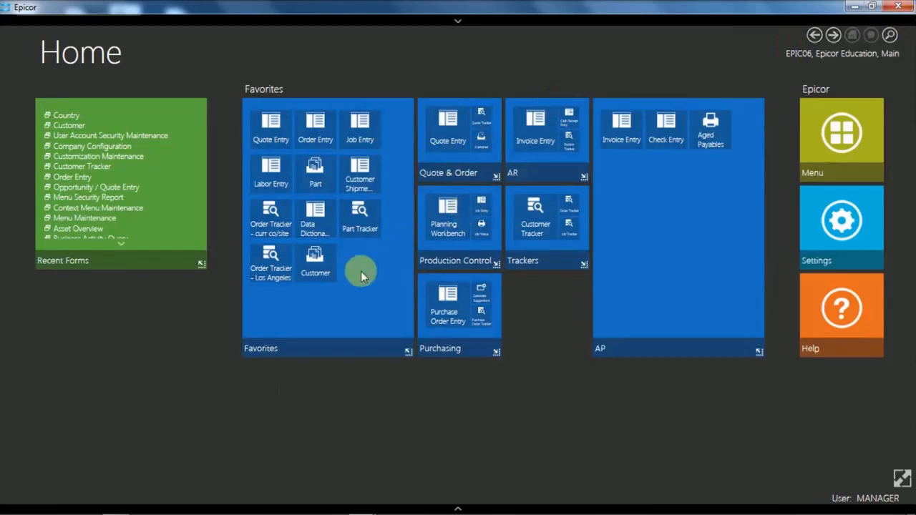
click(315, 261)
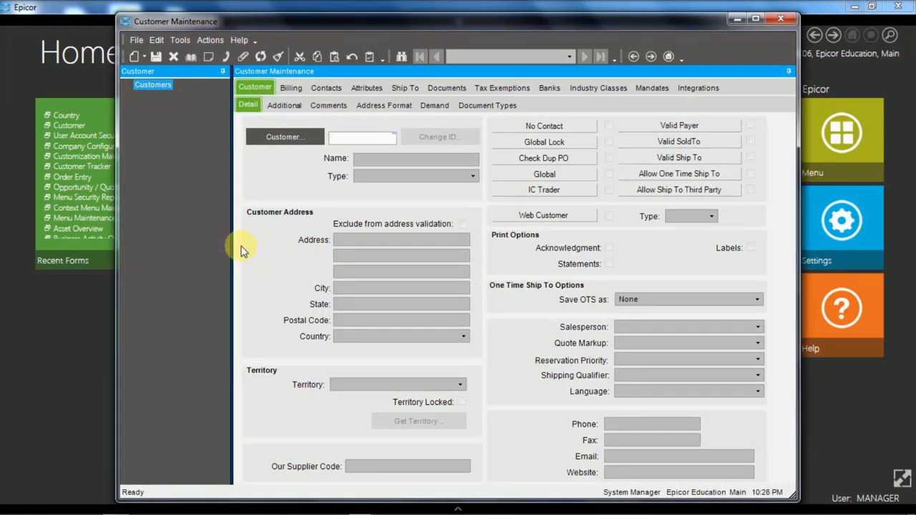
- Review the File, Edit and Tools commands in Customer Maintenance, and view the general form Options without changing them
click(136, 40)
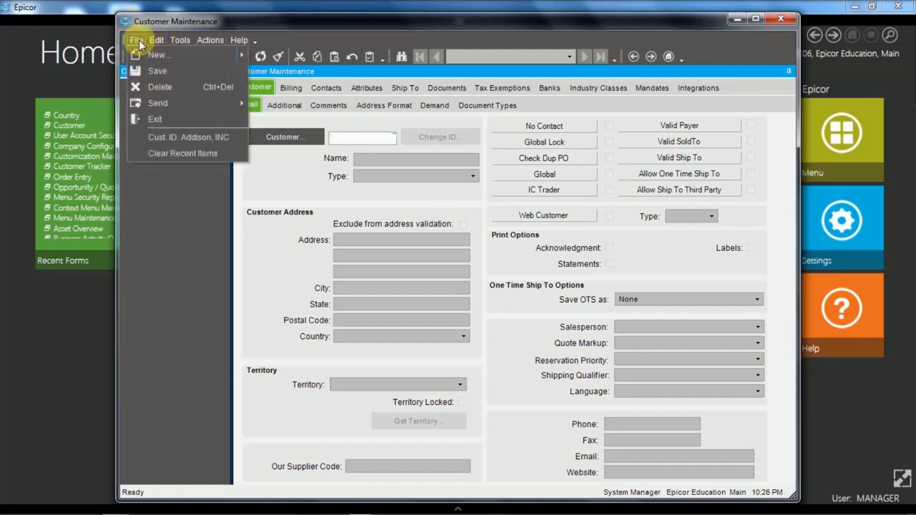
click(153, 40)
click(179, 41)
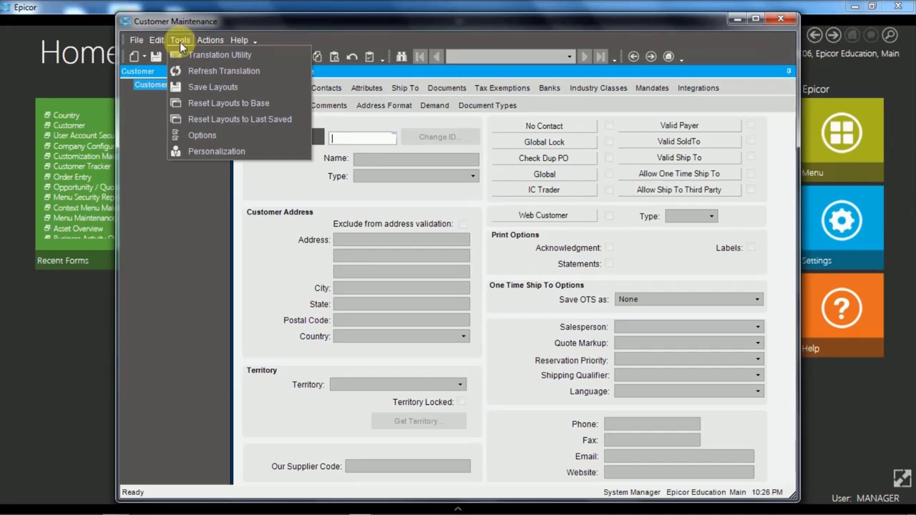
click(208, 136)
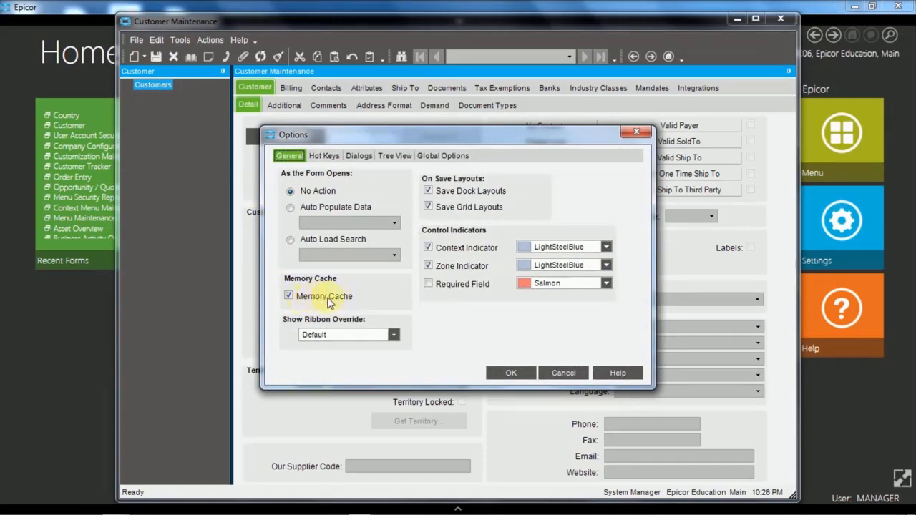
click(563, 373)
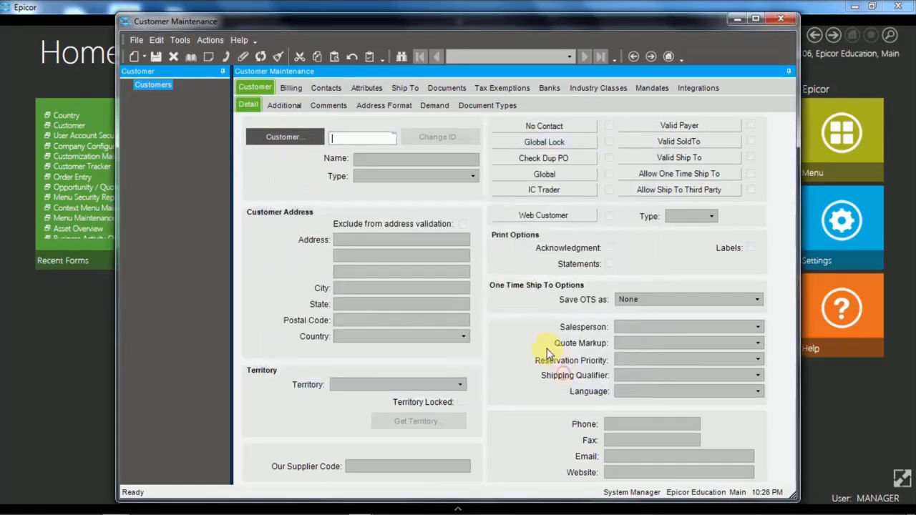
- Reposition the Customer Maintenance window and review the commands available under Actions without running any
mouse_move(415, 28)
mouse_down()
mouse_move(380, 21)
mouse_move(402, 26)
mouse_up()
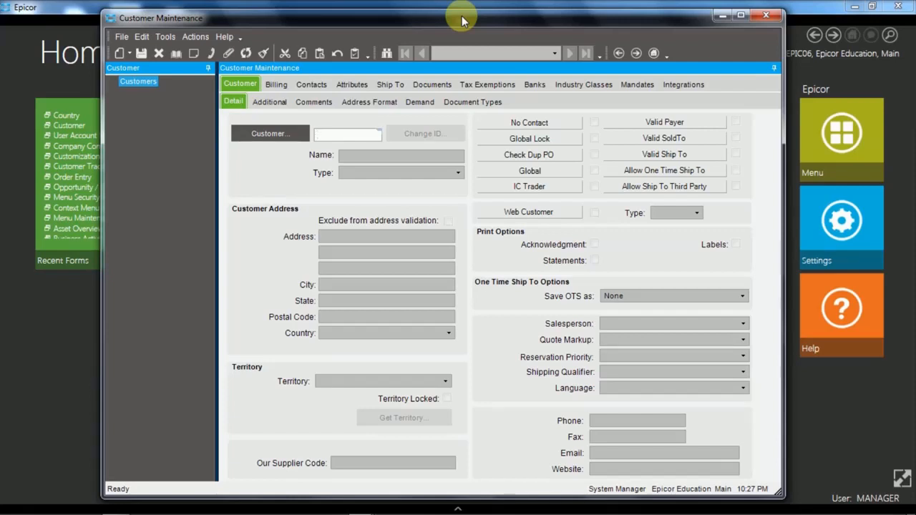
click(196, 36)
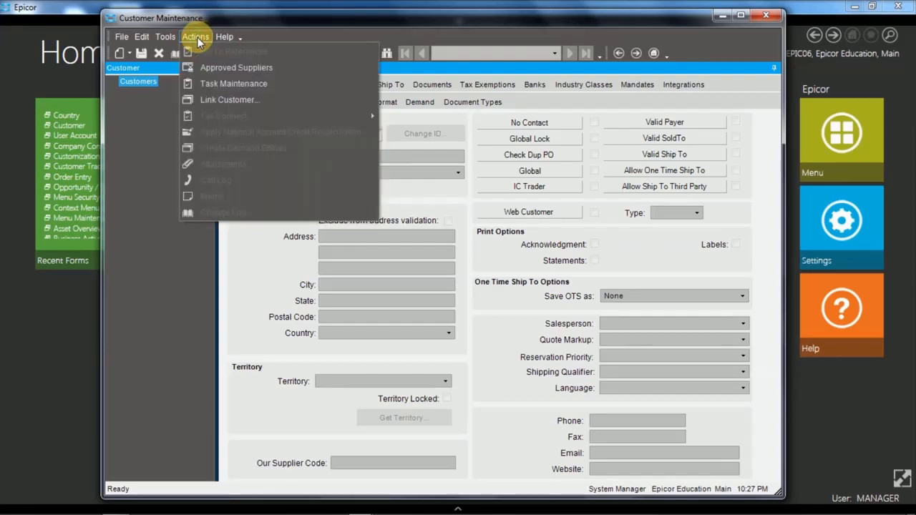
click(223, 25)
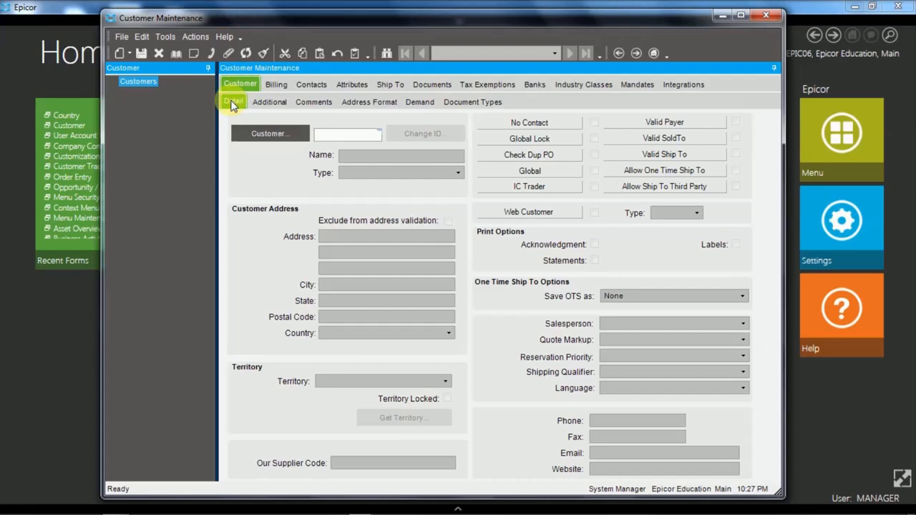
click(197, 38)
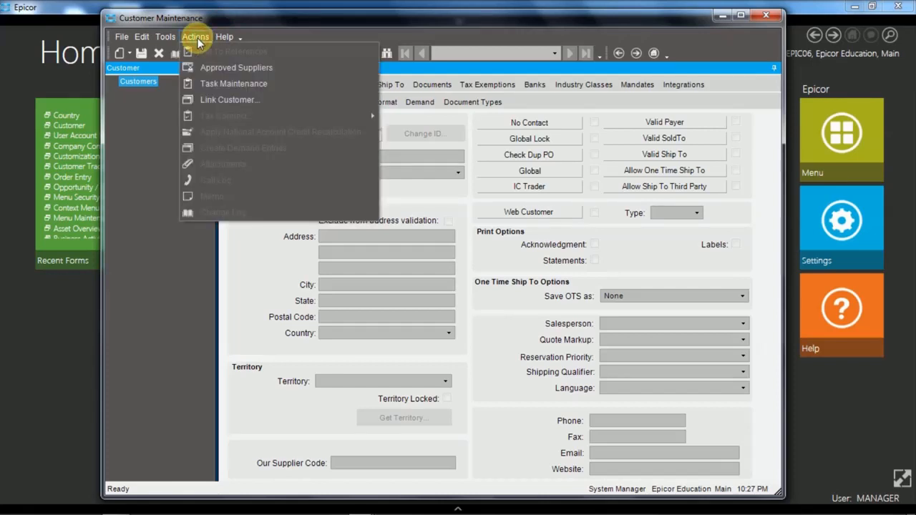
click(198, 38)
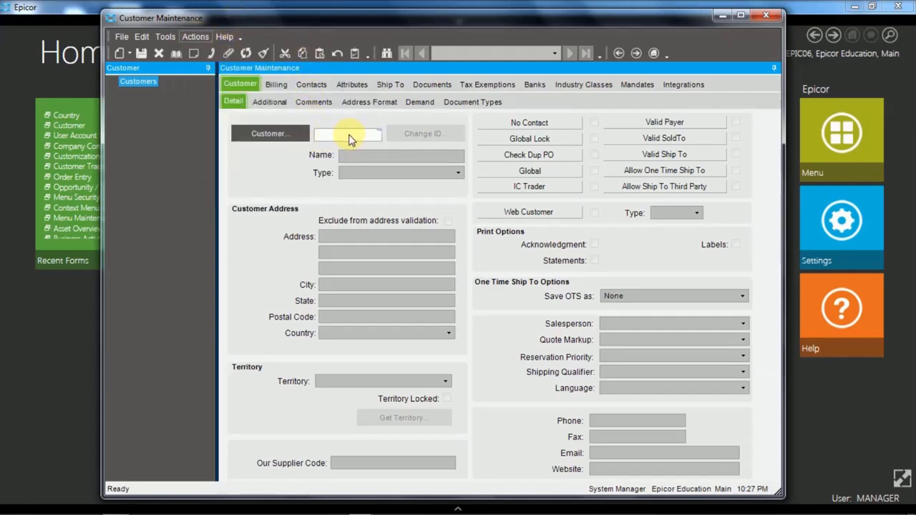
click(196, 37)
- Show the File and Actions commands of Customer Maintenance in turn, leaving both without creating or changing a record
key(alt)
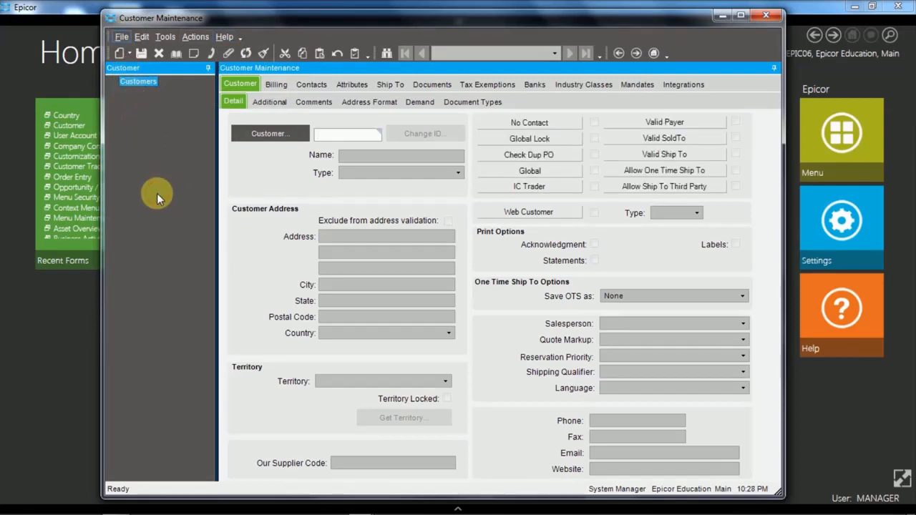
key(f)
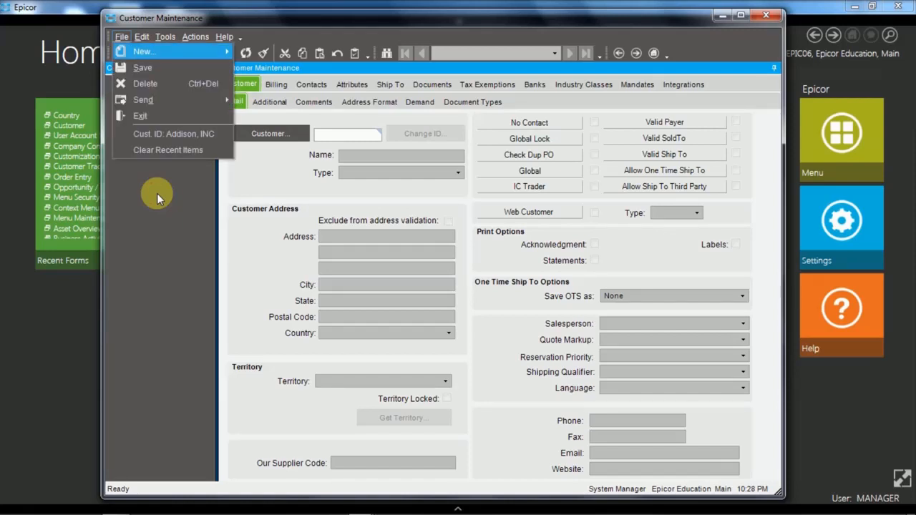
key(Return)
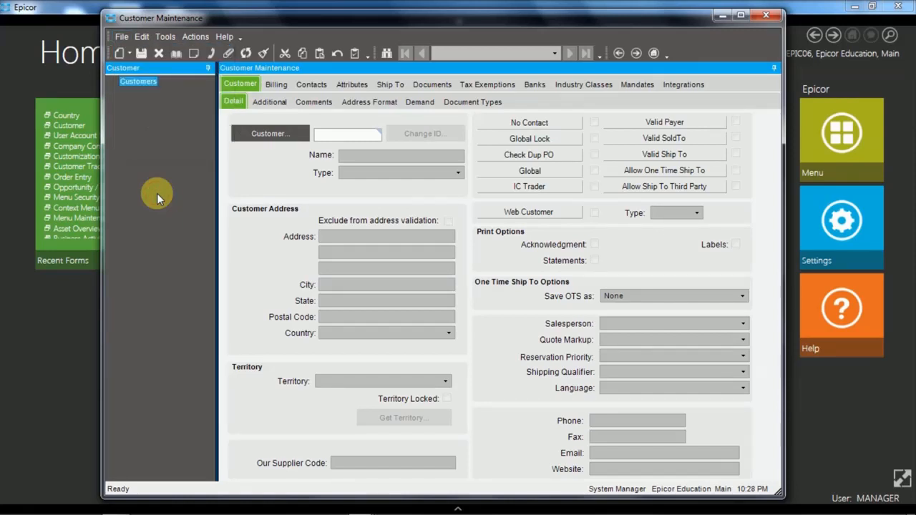
key(alt)
key(a)
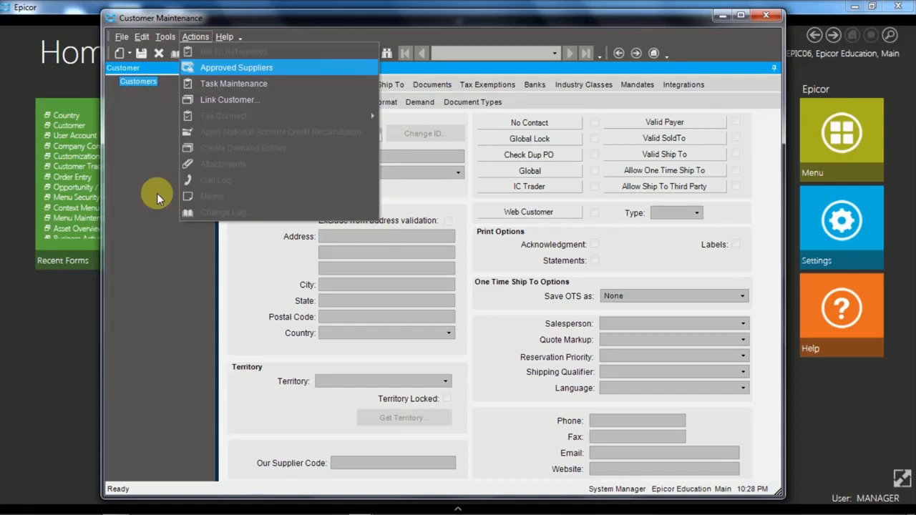
key(Escape)
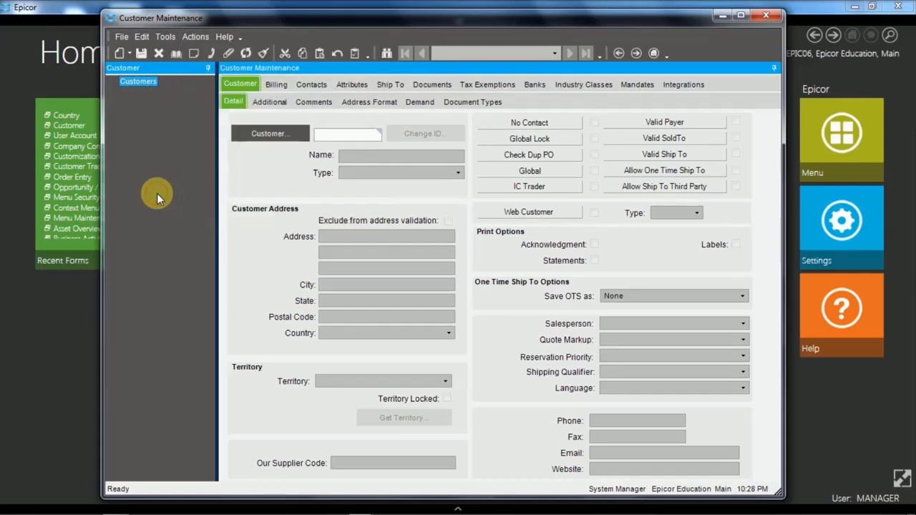
- Go through the File commands such as Save, Delete, Send and Exit, and leave them without choosing one
key(alt+f)
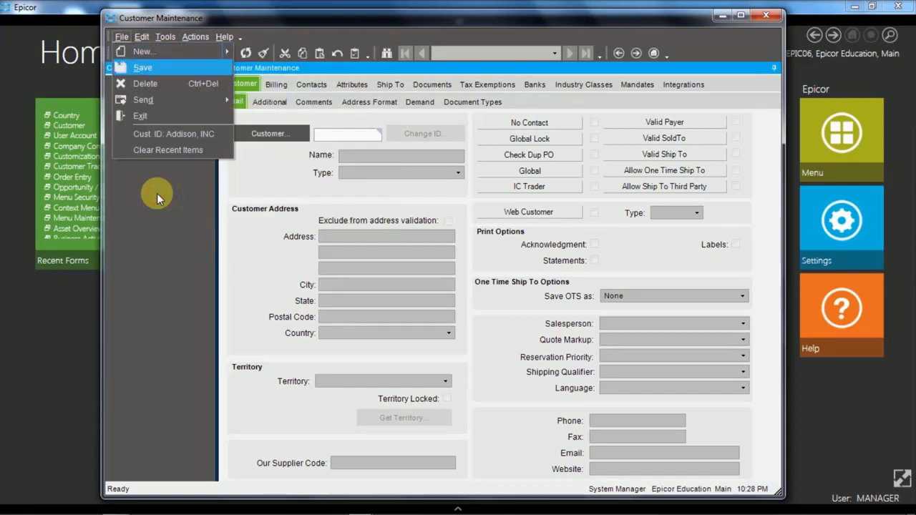
key(Down)
key(Down)
key(Down)
key(Down)
key(Up)
key(Up)
key(Up)
key(Up)
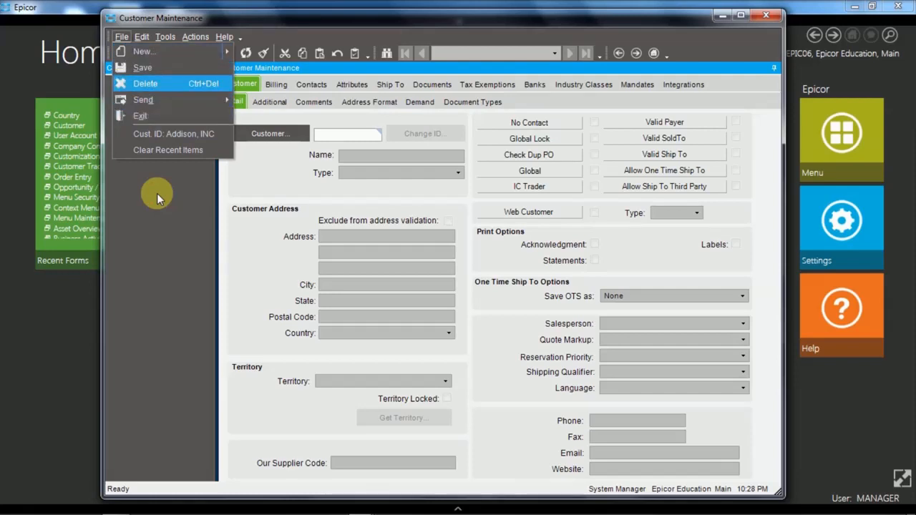
key(Down)
key(Down)
key(Down)
key(Down)
key(Up)
key(Up)
key(Escape)
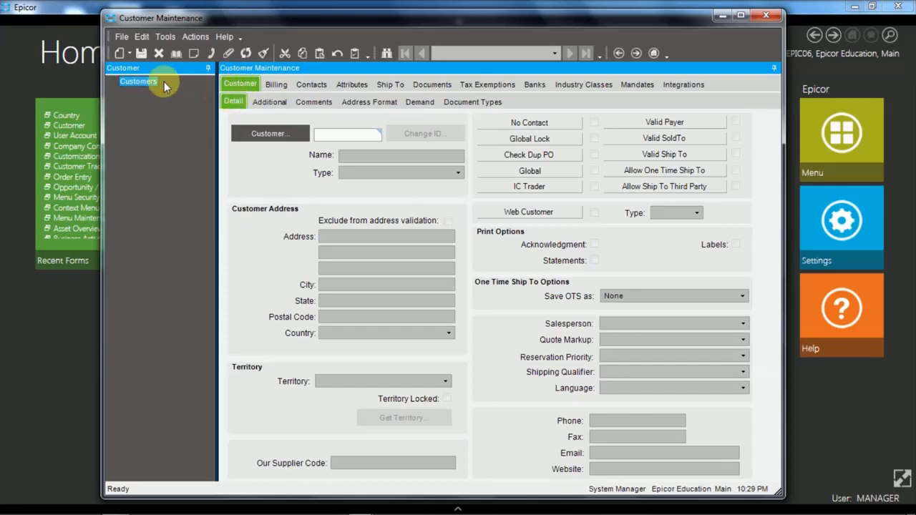
- Review the record types that can be created from Customer Maintenance without creating one
click(131, 54)
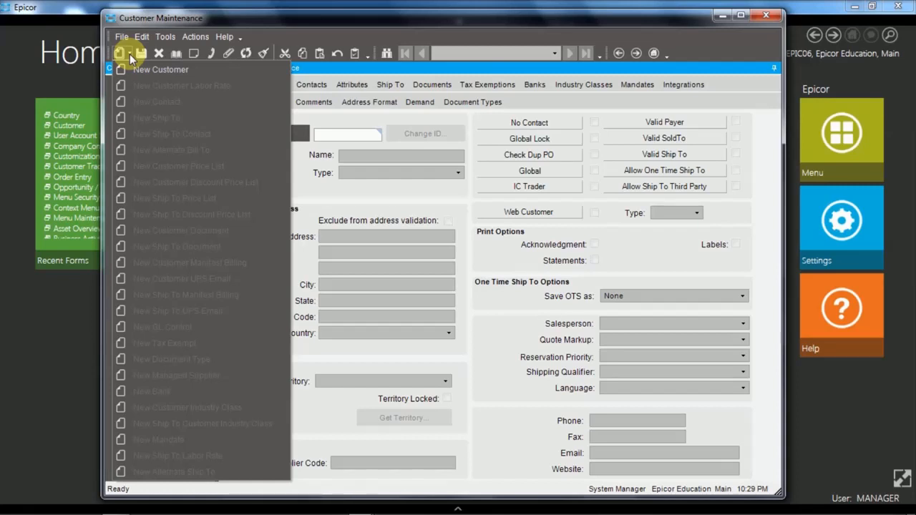
click(129, 54)
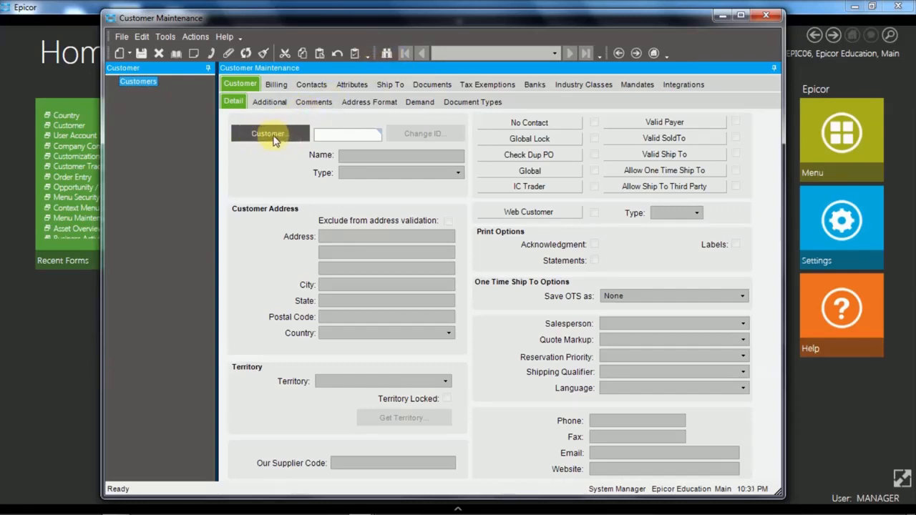
- Search all customers and try to load several at once, starting with Barriston Engineering through Buckstar Store 310
click(386, 55)
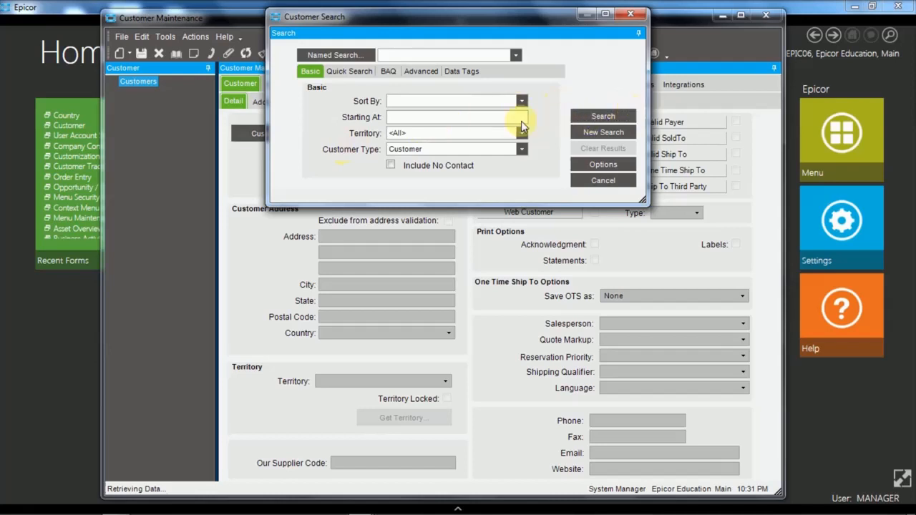
click(605, 118)
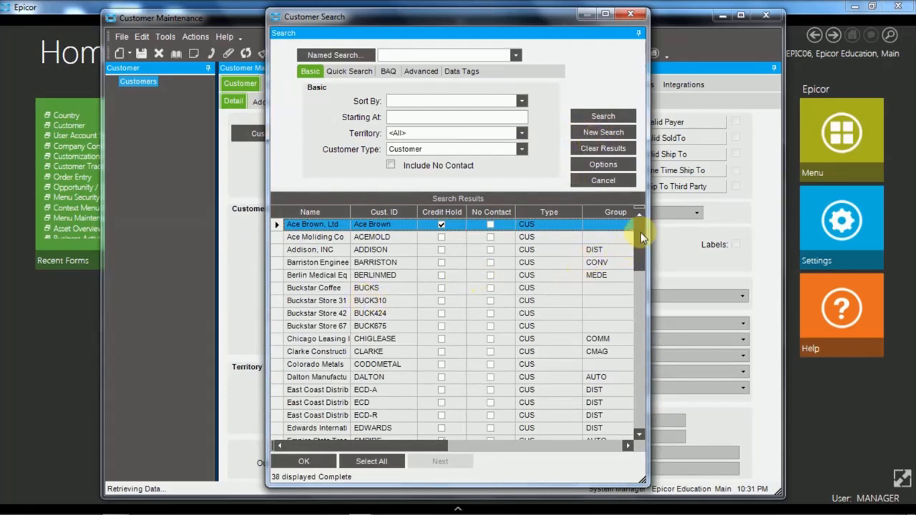
mouse_move(640, 232)
mouse_down()
mouse_move(638, 395)
mouse_move(641, 228)
mouse_up()
click(283, 265)
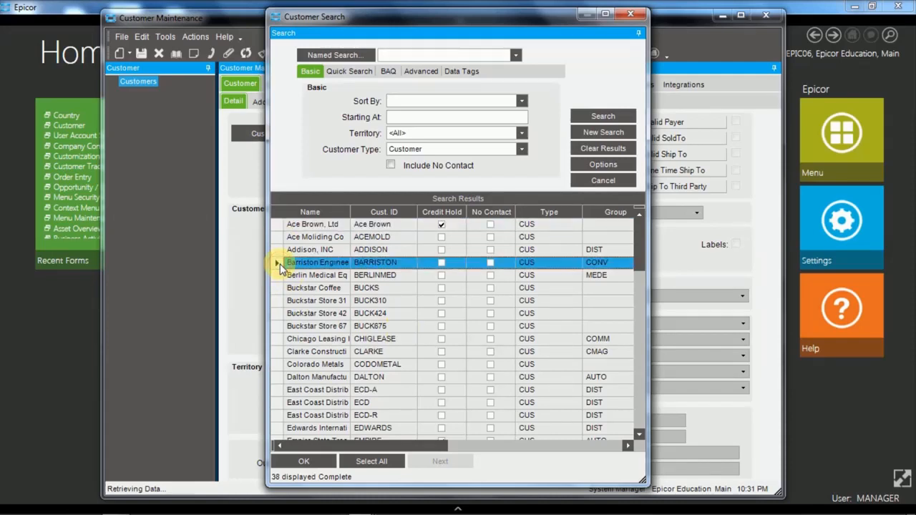
shift+click(280, 302)
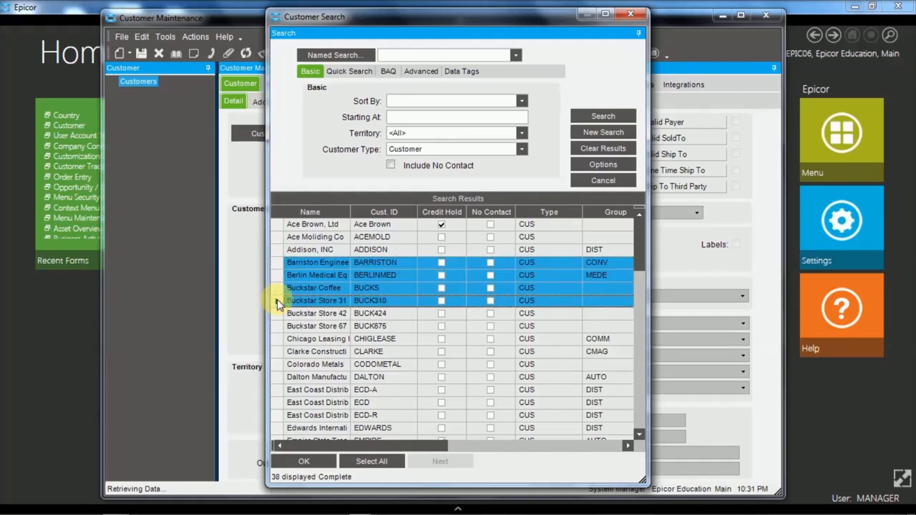
ctrl+click(279, 339)
double_click(278, 380)
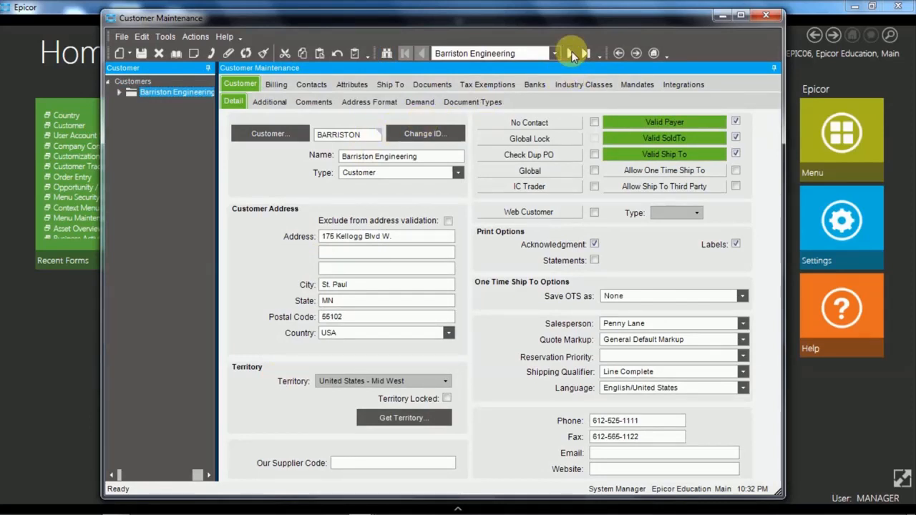
- Search all customers again and load Addison, Barriston Engineering, Buckstar Store 310 and Chicago Leasing into the form together
click(388, 56)
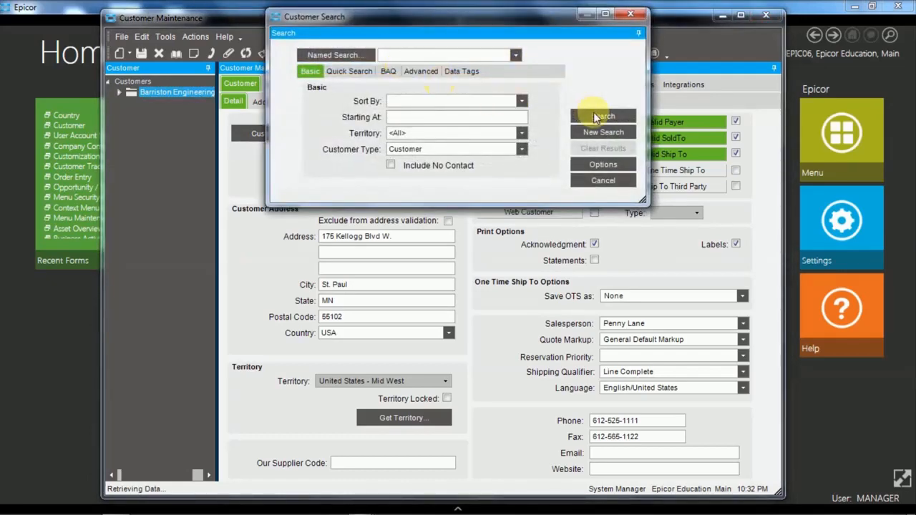
click(596, 117)
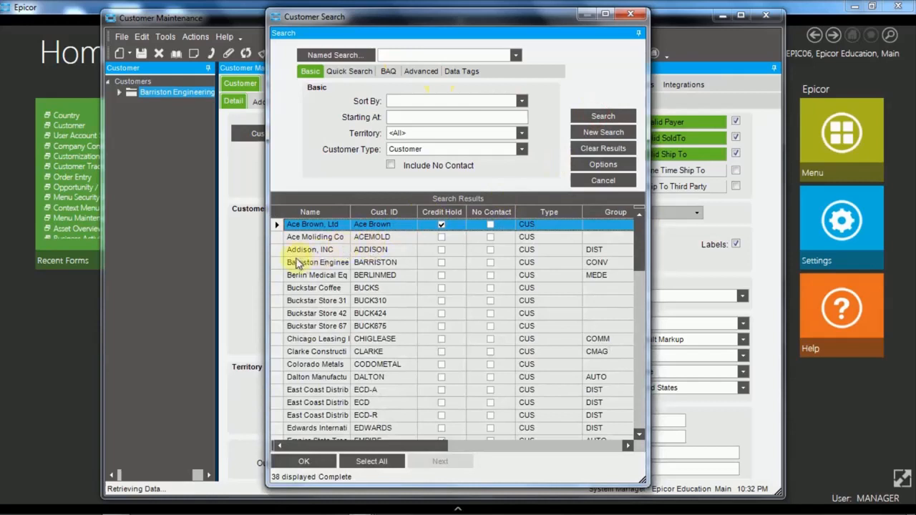
click(278, 250)
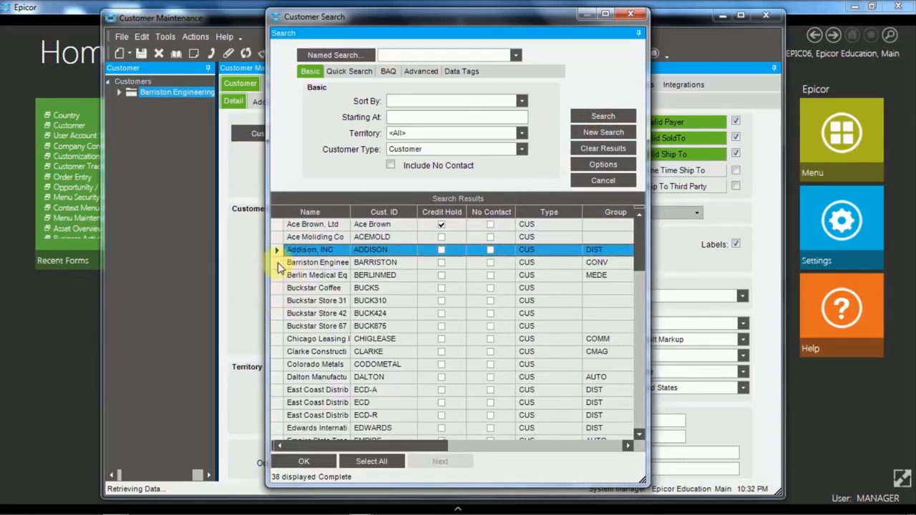
ctrl+click(280, 262)
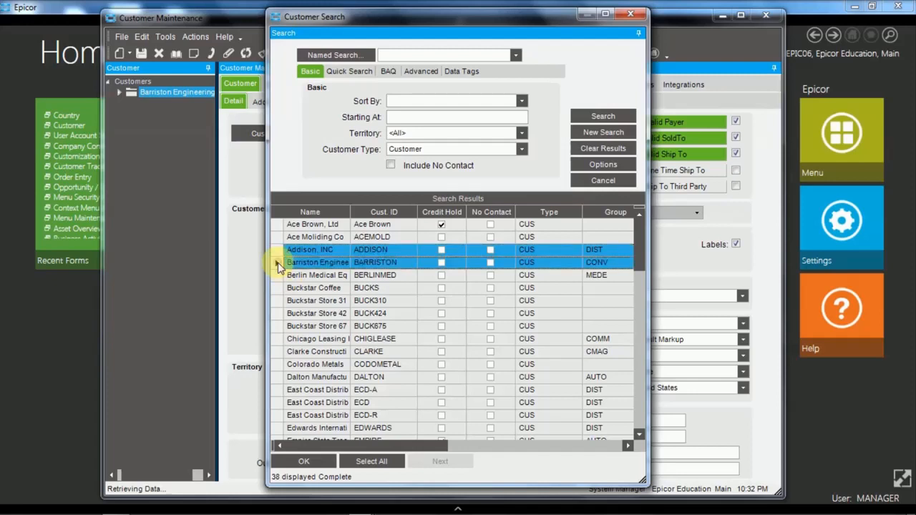
ctrl+click(277, 301)
ctrl+click(278, 338)
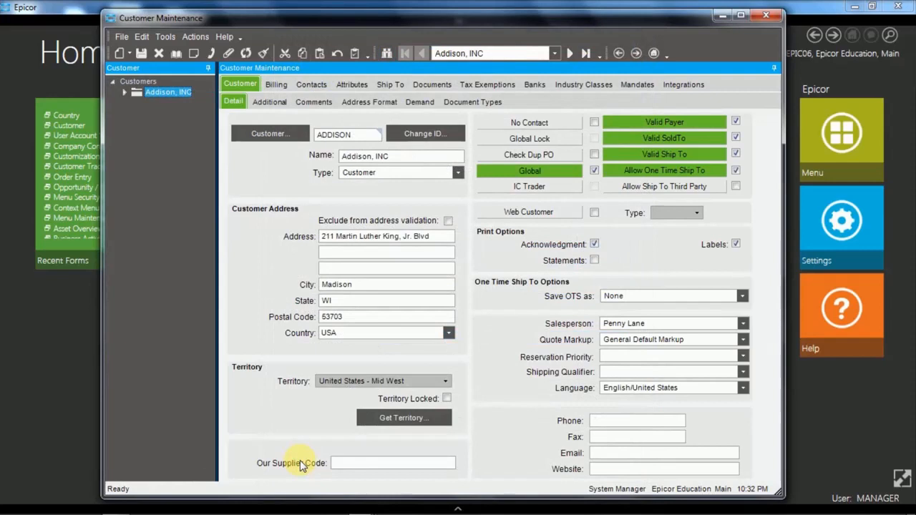
- Switch back and forth between the loaded Barriston Engineering and Addison, INC records, finishing on Addison, INC
click(557, 54)
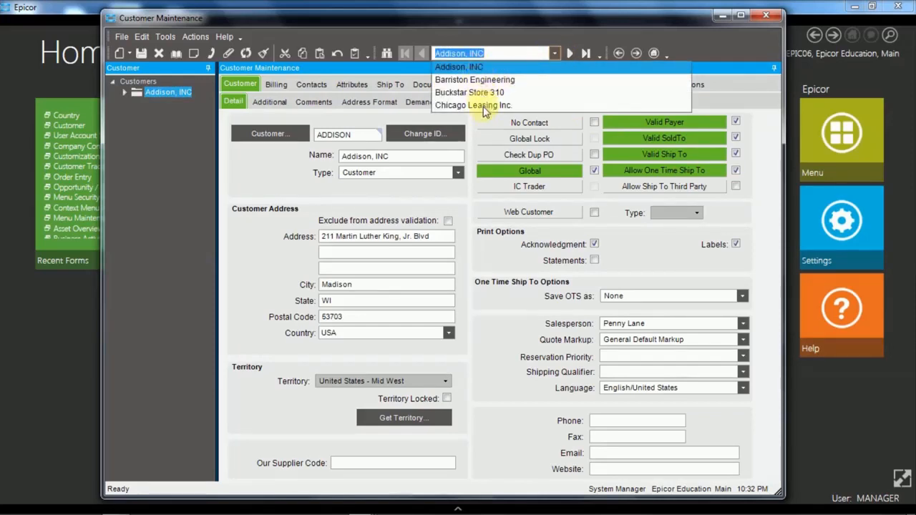
click(476, 80)
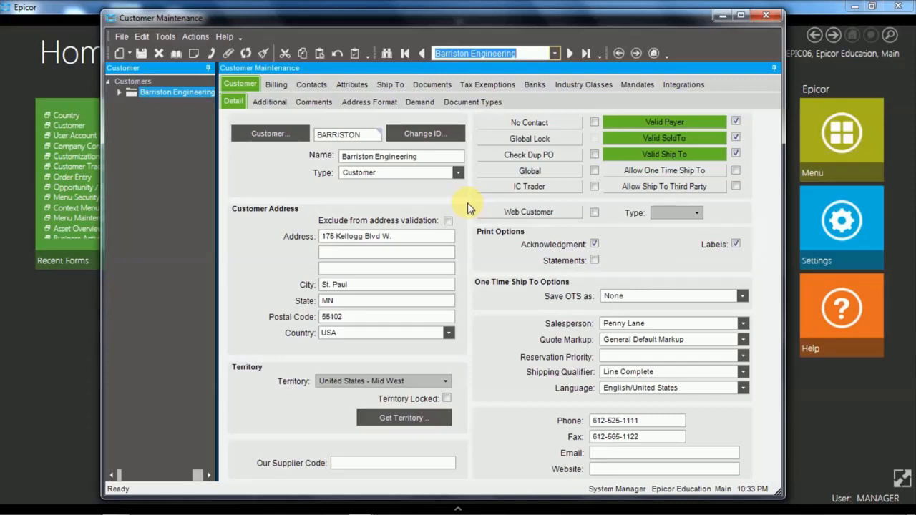
click(425, 55)
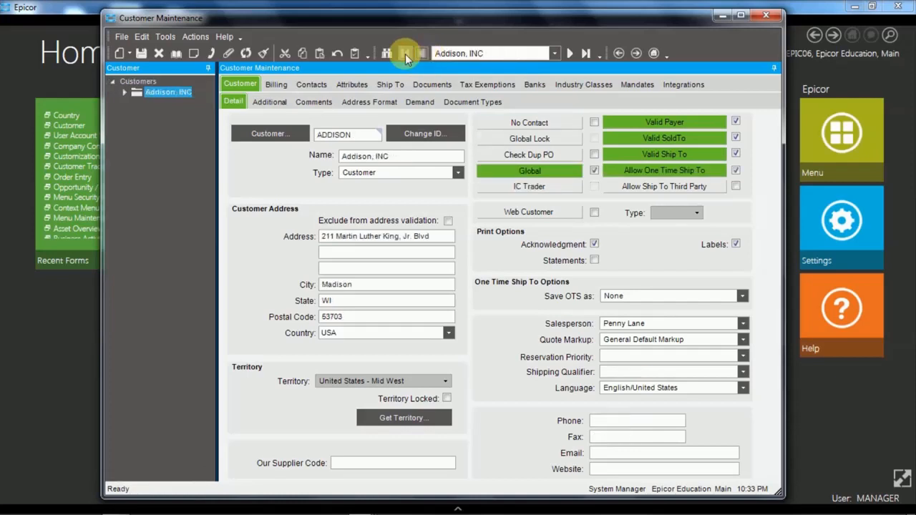
click(569, 54)
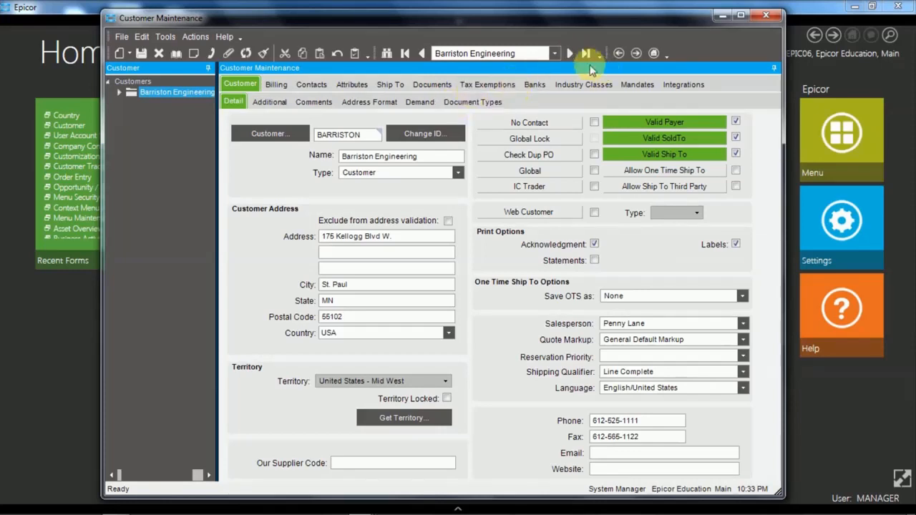
click(555, 54)
click(514, 66)
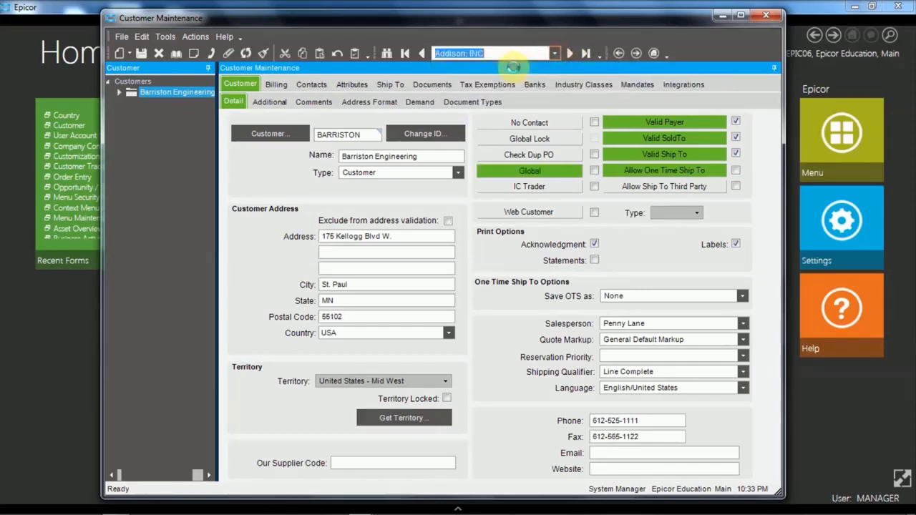
- Open the Addison customer in Customer Tracker using the context options of its customer ID
click(340, 134)
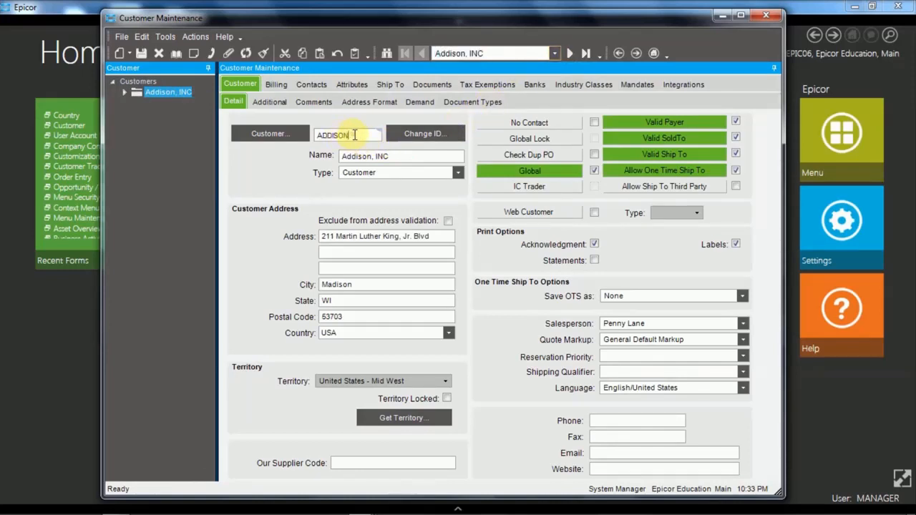
right_click(354, 134)
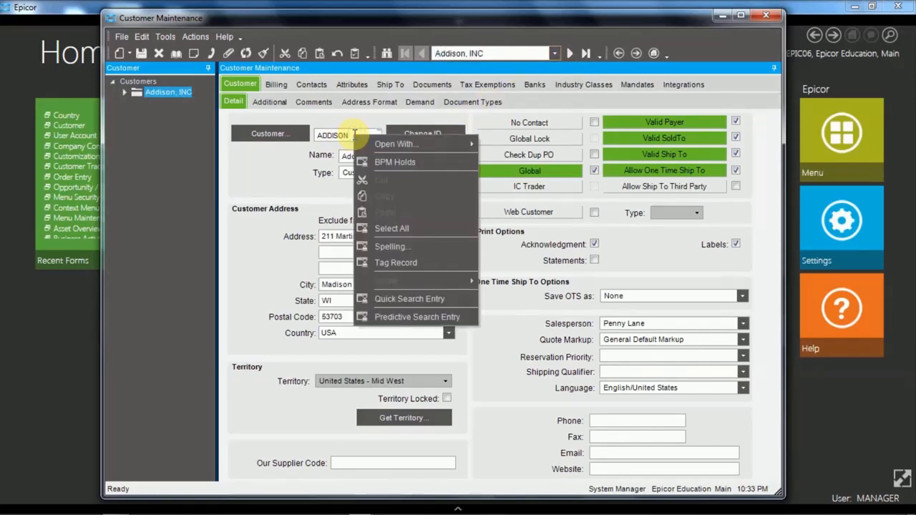
mouse_move(406, 146)
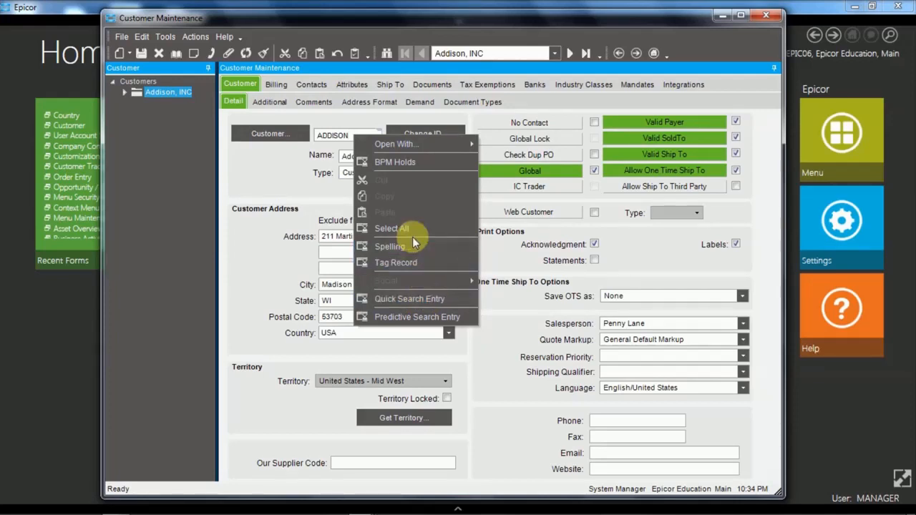
click(350, 134)
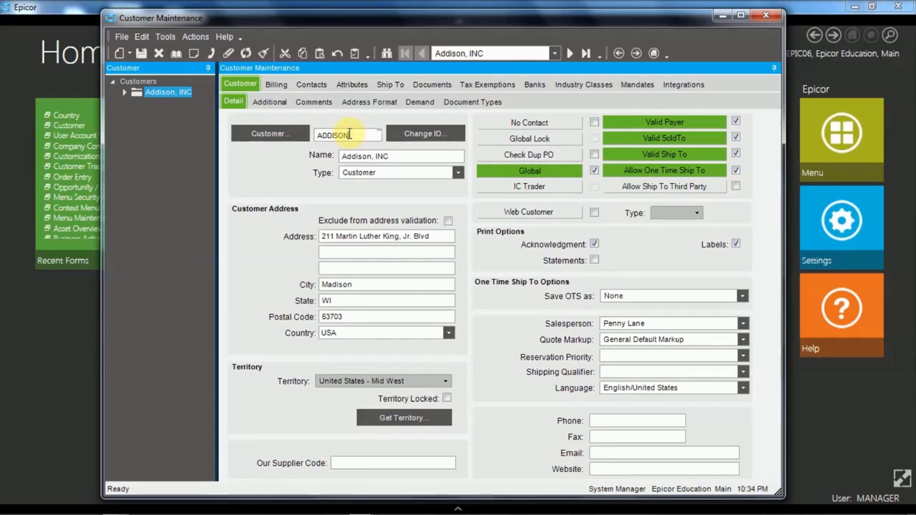
right_click(350, 134)
mouse_move(391, 143)
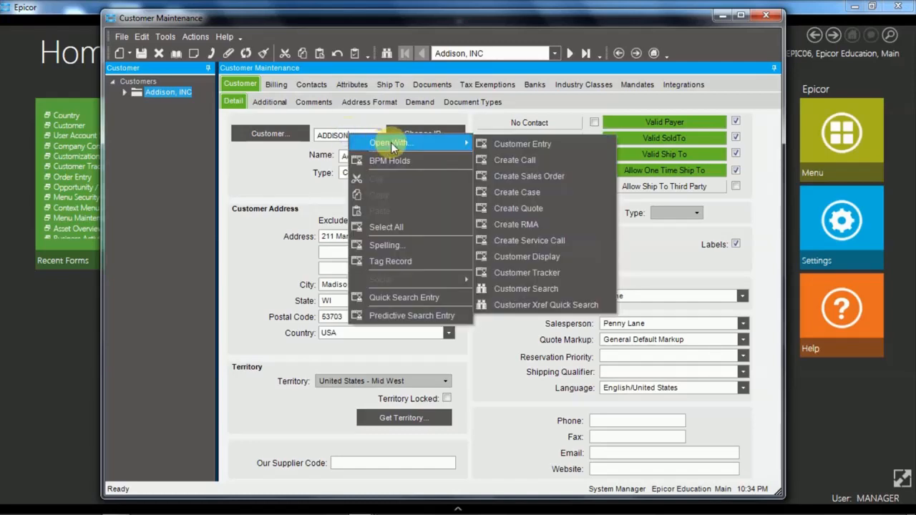
click(524, 271)
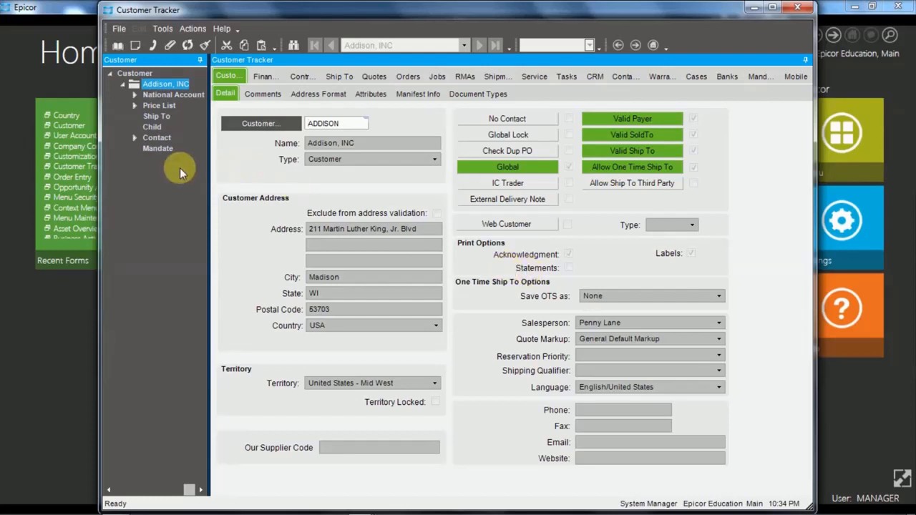
- Expand Addison's National Account, Price List and Contact branches and view the 09L2 price list
click(135, 95)
click(135, 115)
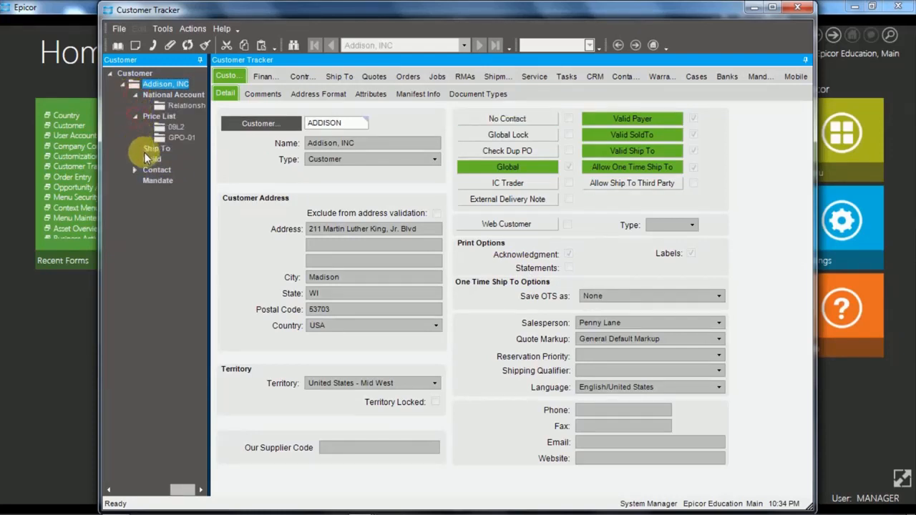
click(134, 169)
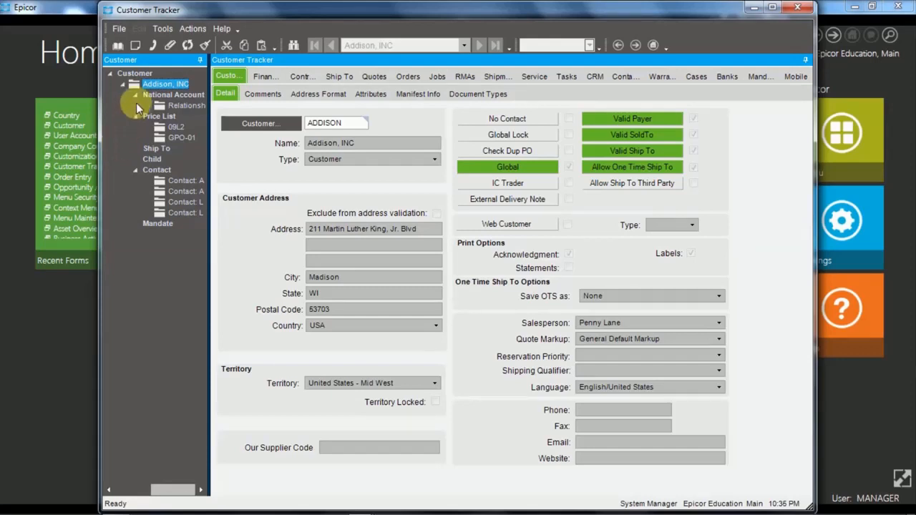
click(161, 94)
click(177, 126)
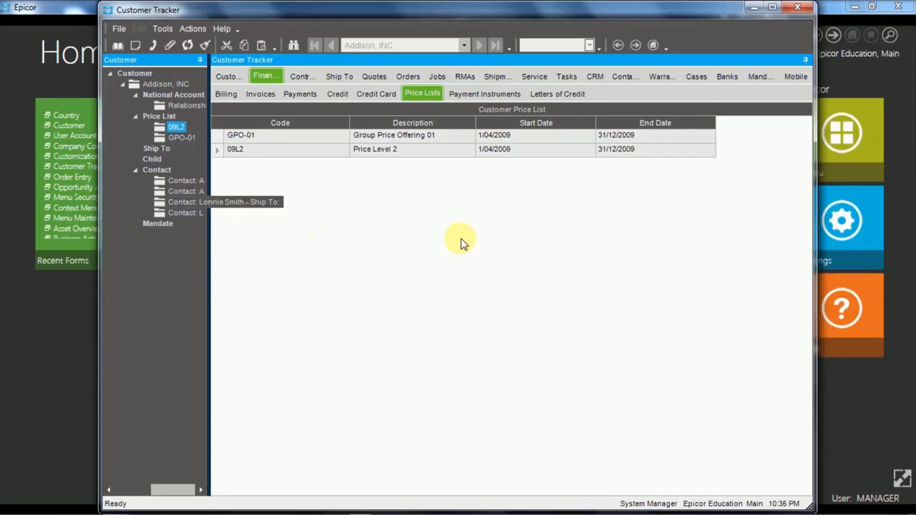
click(441, 195)
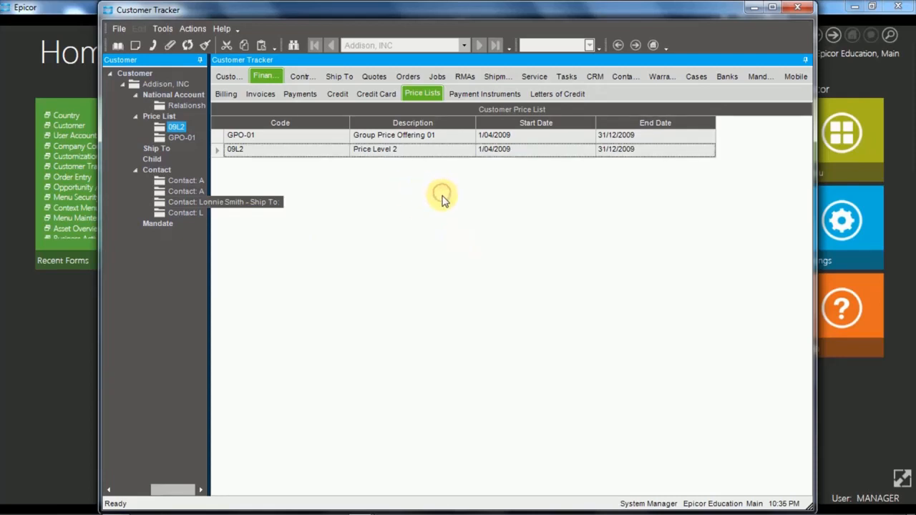
- Look through the open and closed order views, and retrieve all of Addison's orders
click(409, 78)
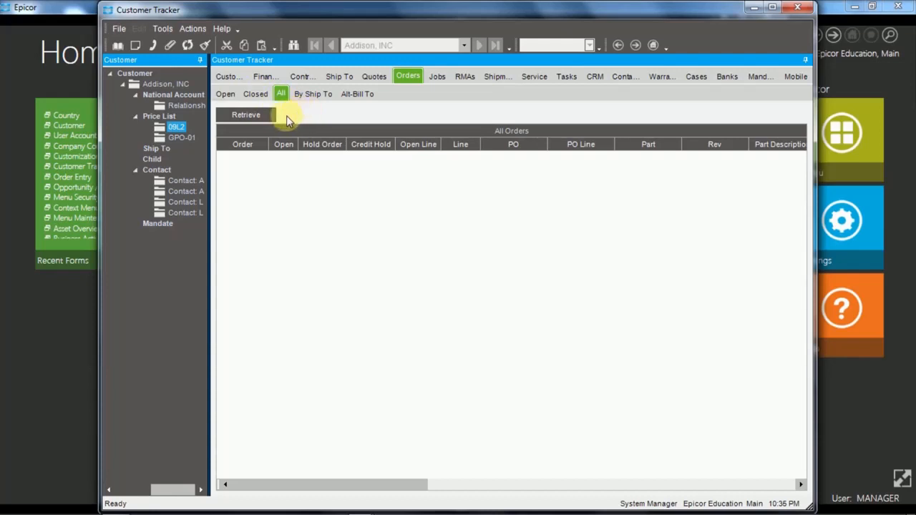
click(222, 95)
click(254, 97)
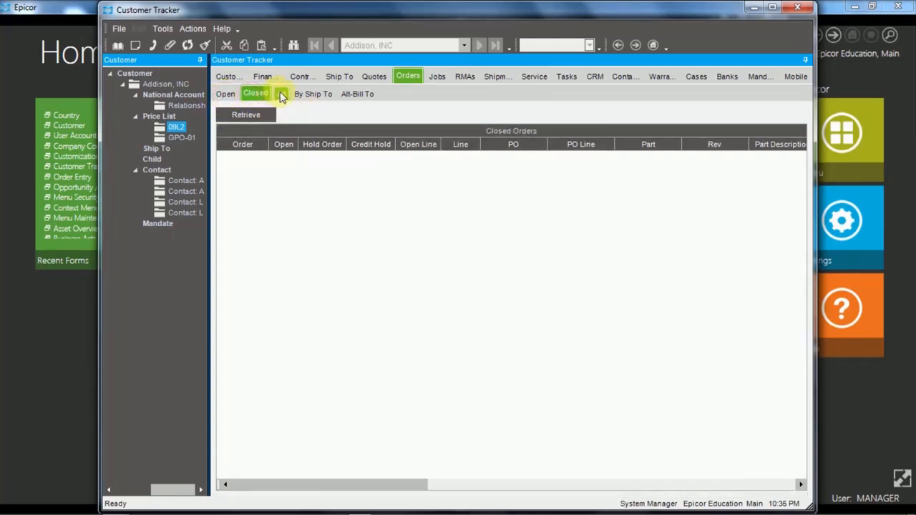
click(281, 94)
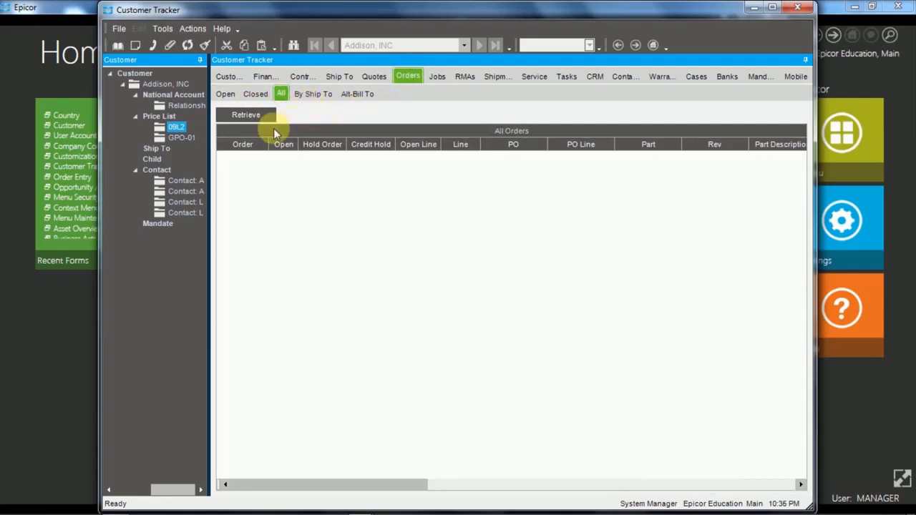
click(246, 116)
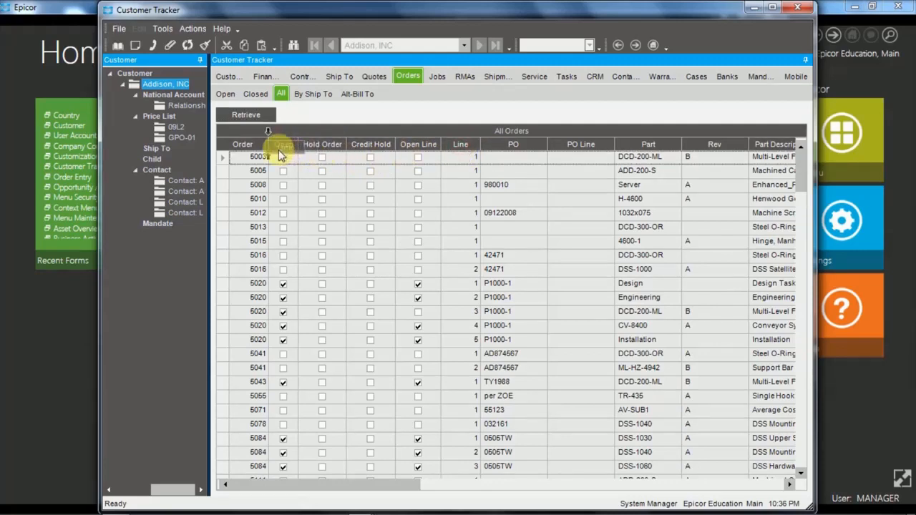
- Rearrange the All Orders grid so the Line, PO, Need By, Part and Quantity columns directly follow Order
drag(279, 150, 281, 150)
drag(365, 145, 317, 138)
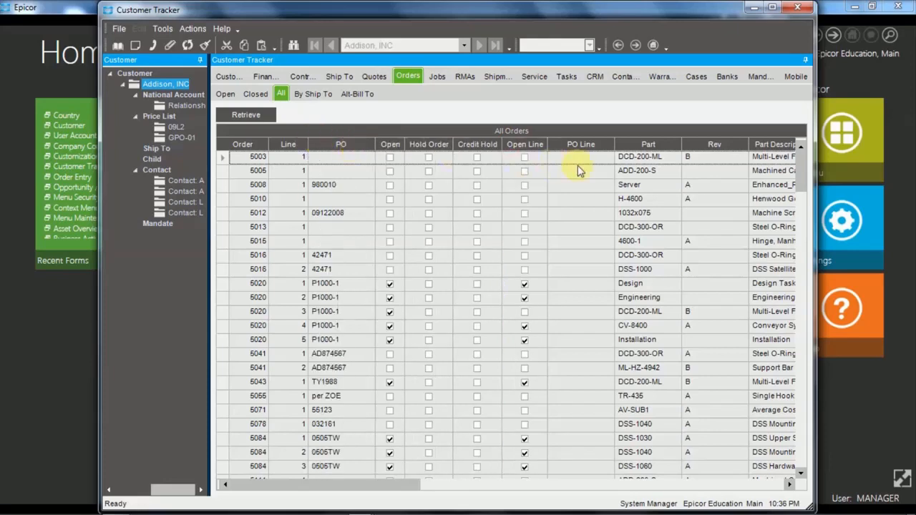
click(709, 485)
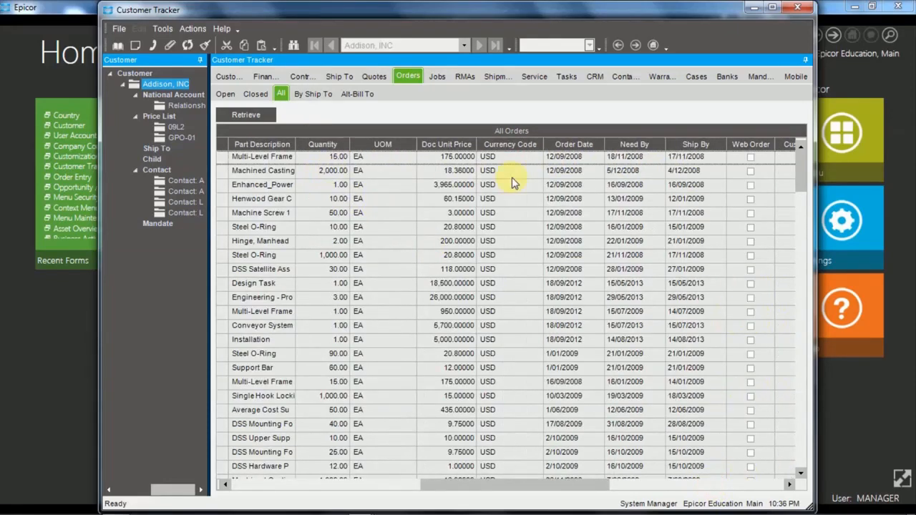
drag(618, 144, 227, 155)
drag(341, 134, 337, 146)
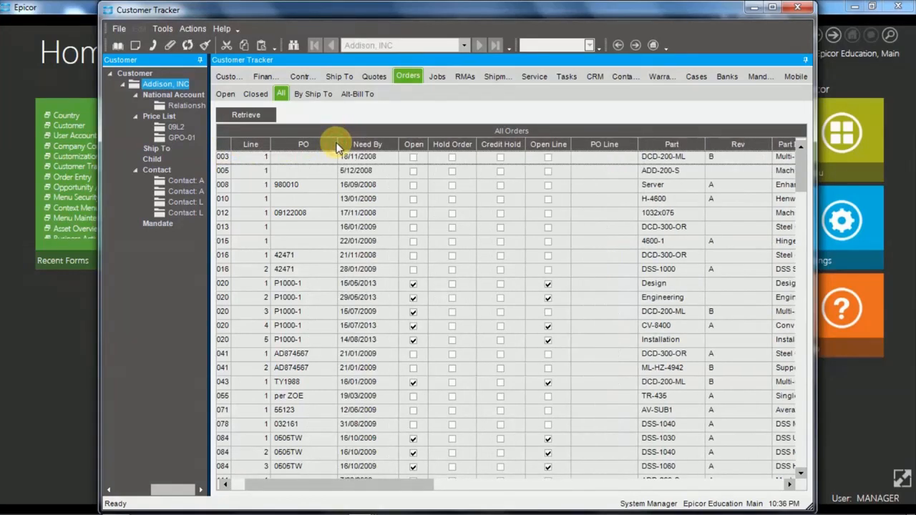
drag(673, 145, 413, 151)
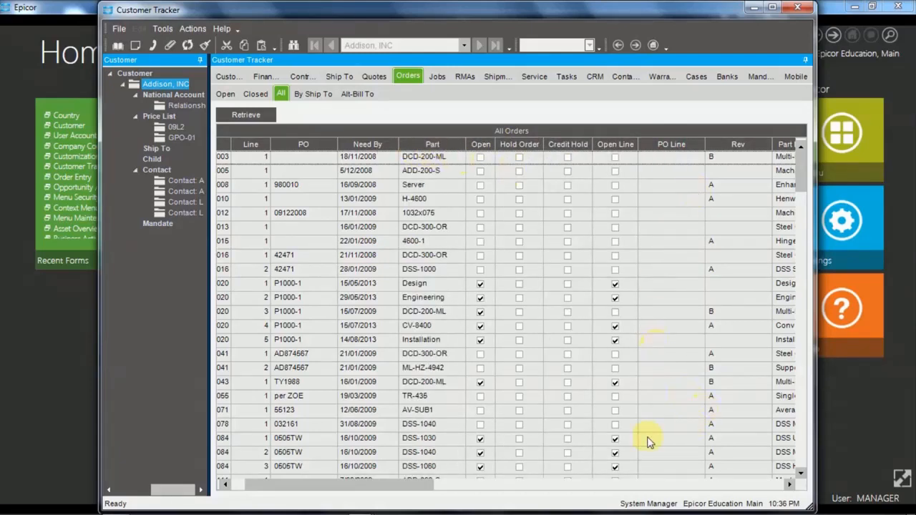
click(677, 485)
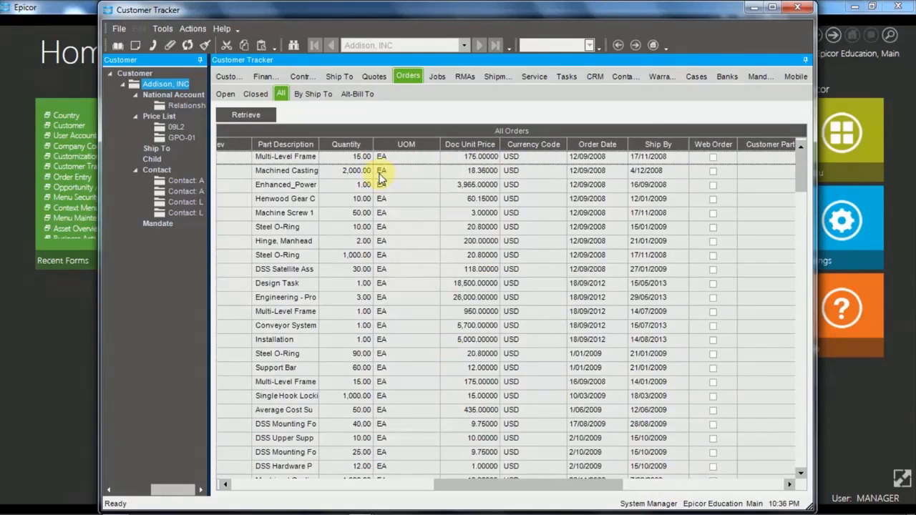
drag(362, 146, 505, 144)
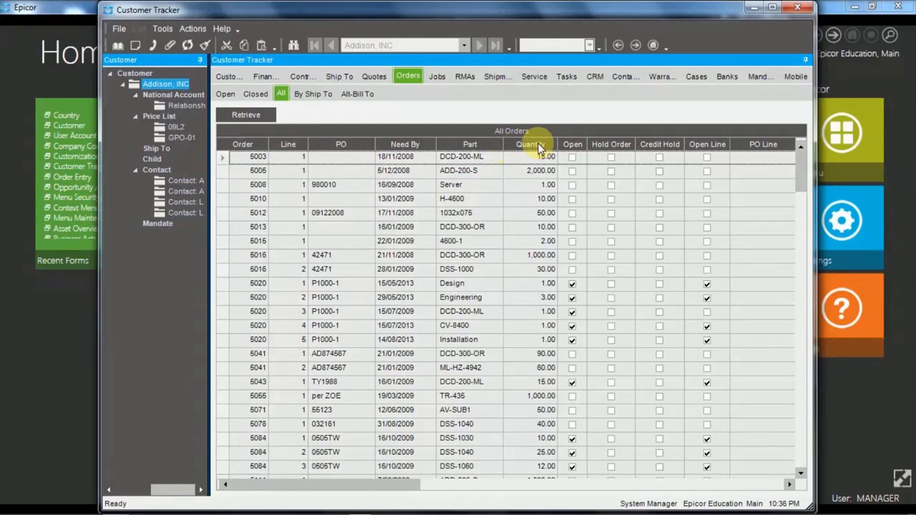
- Enable grouping in the All Orders grid and group the order lines by PO
right_click(471, 143)
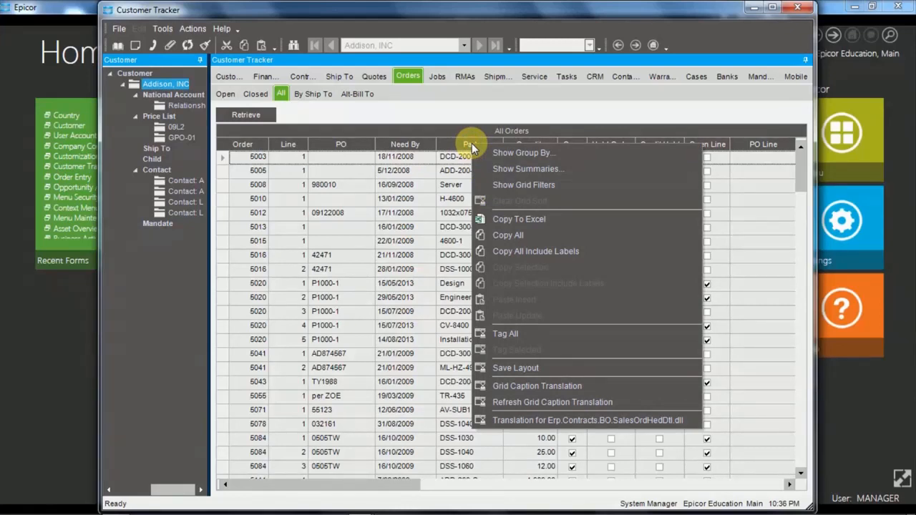
click(523, 154)
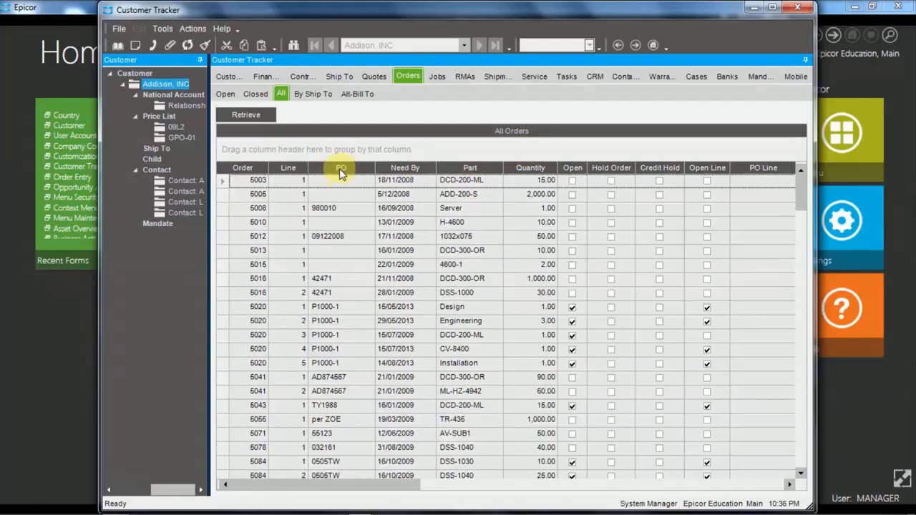
mouse_move(338, 167)
mouse_down()
mouse_move(294, 152)
mouse_move(348, 149)
mouse_move(292, 150)
mouse_move(317, 153)
mouse_up()
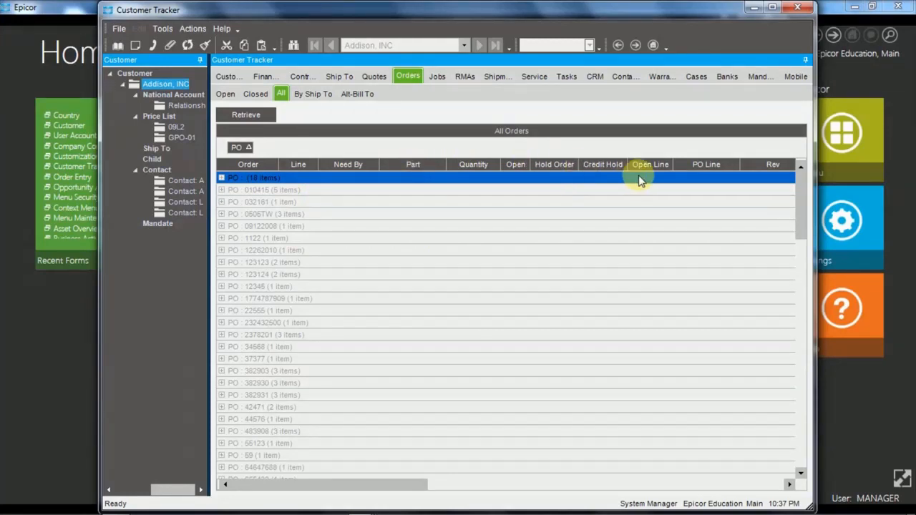
- Enable summaries in the orders grid and add a Sum summary for the Quantity column
right_click(468, 164)
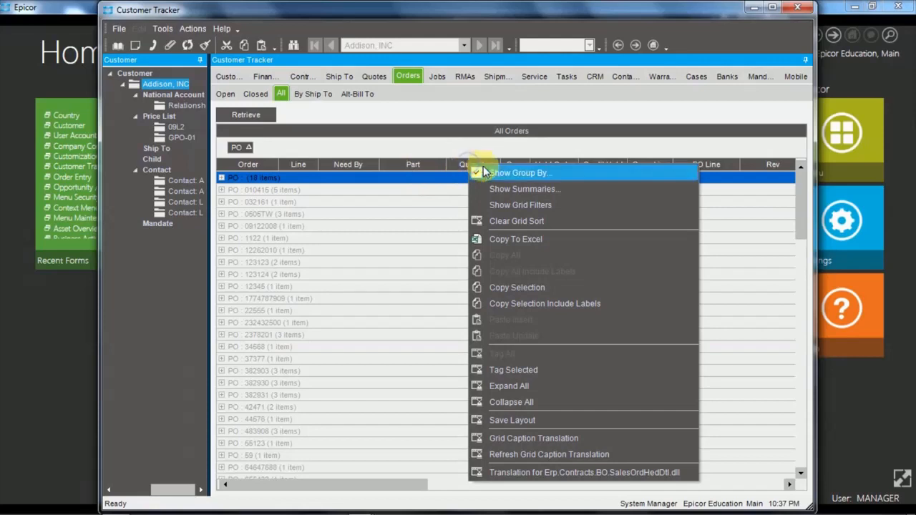
click(514, 190)
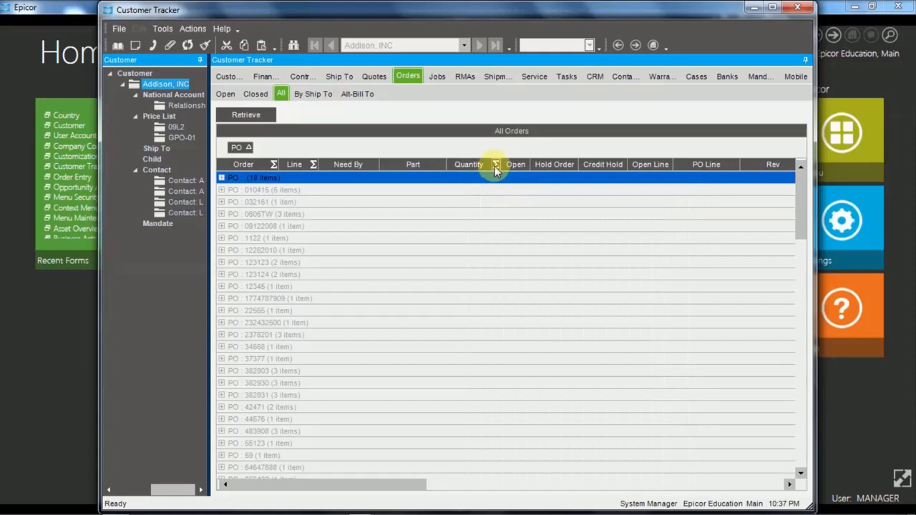
click(495, 165)
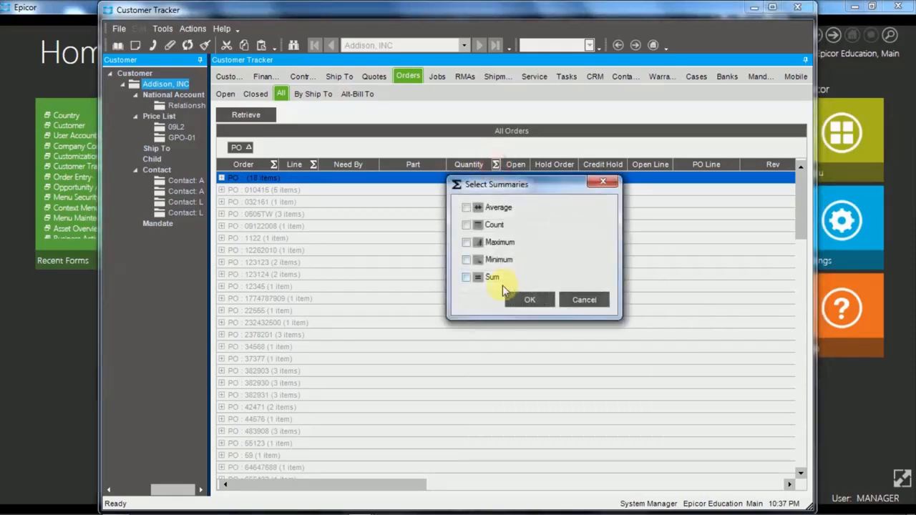
click(467, 278)
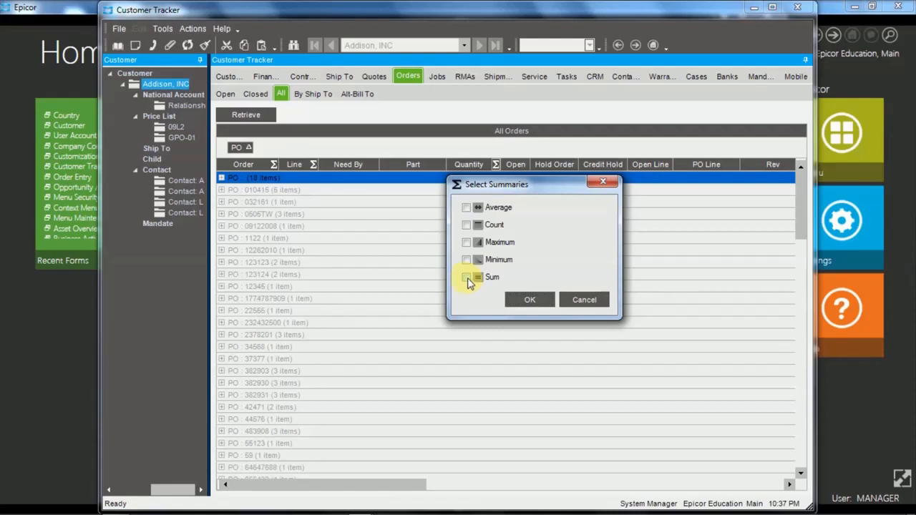
click(467, 278)
click(534, 301)
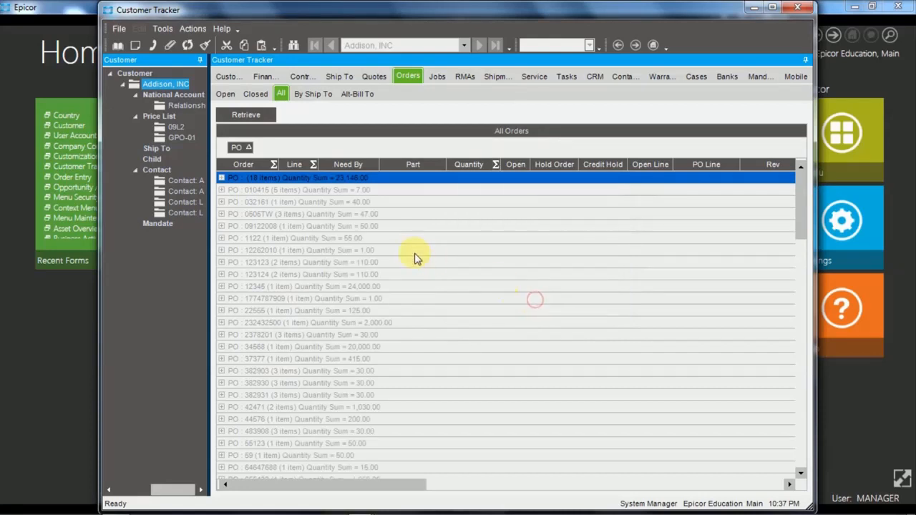
- Expand the first three numbered PO groups to inspect their order lines and quantity sums
click(221, 190)
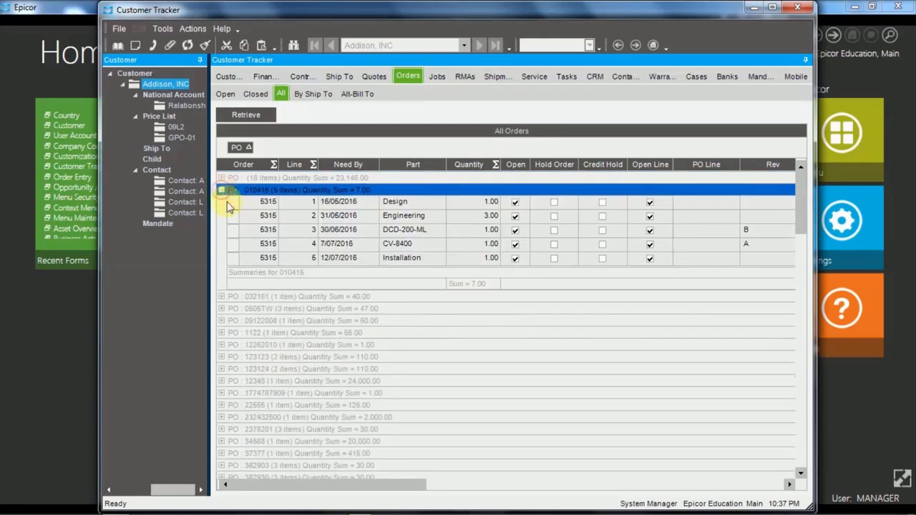
click(221, 296)
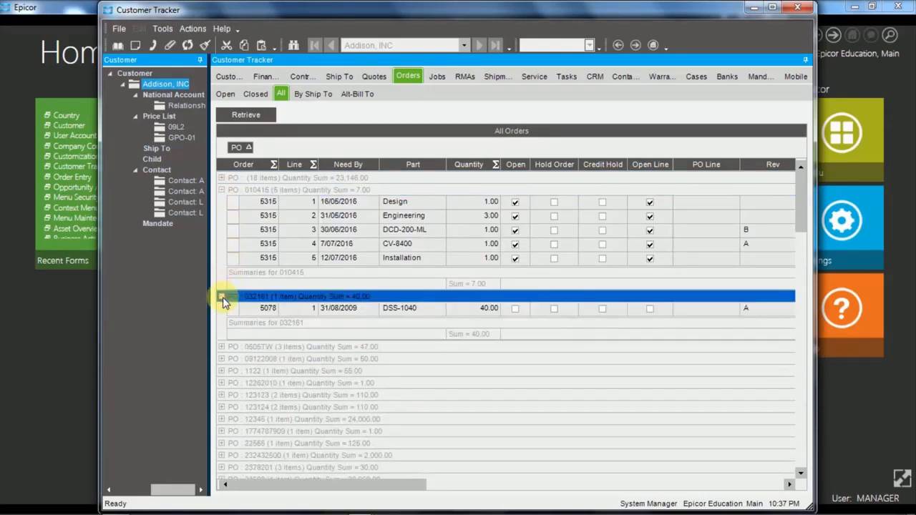
click(222, 348)
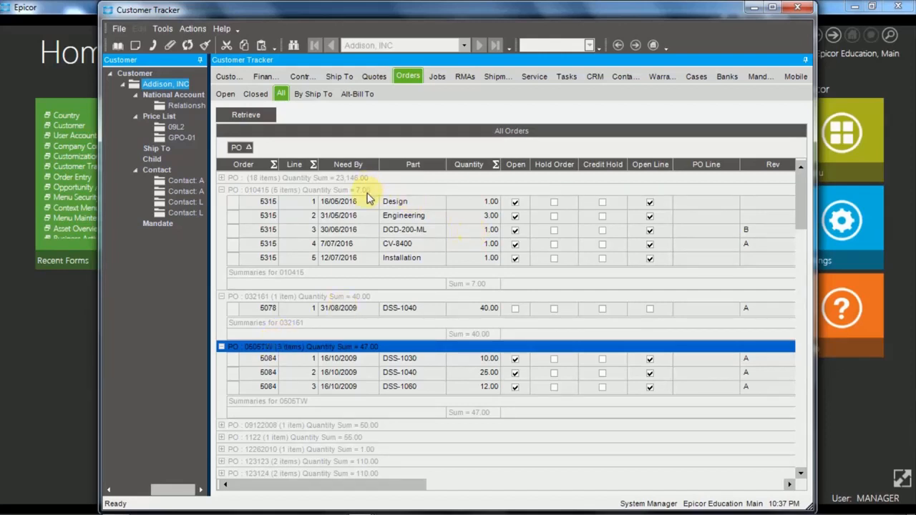
- Show the grid filters on the column headers of the All Orders grid
right_click(361, 169)
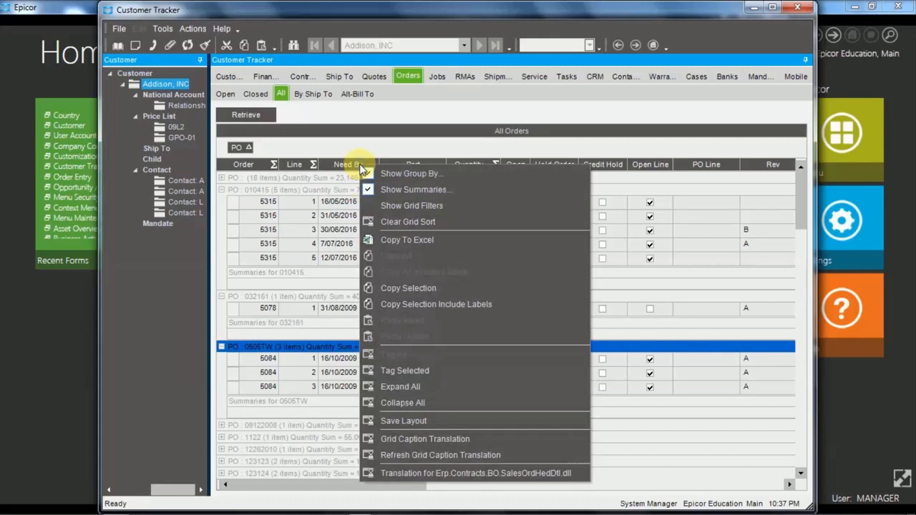
click(413, 207)
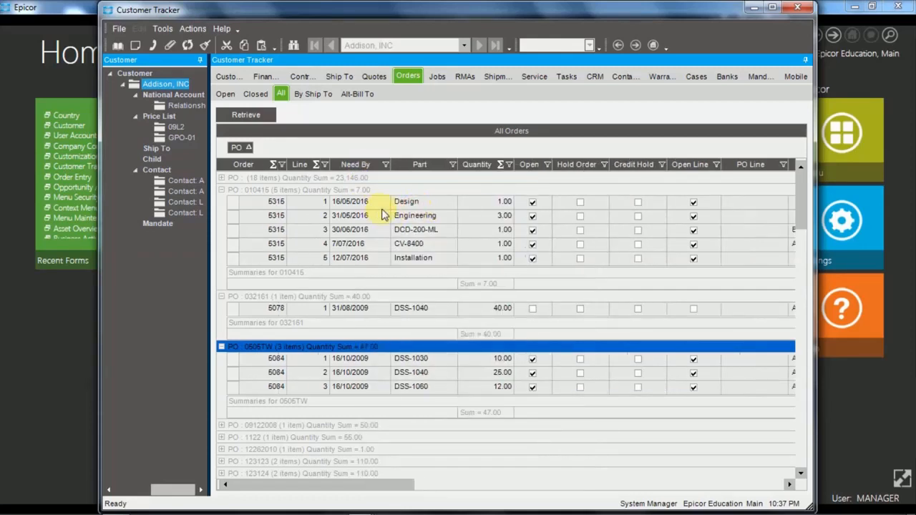
- Open a custom filter for the Need By column, examine its comparison operators and value choices, and cancel it
click(386, 165)
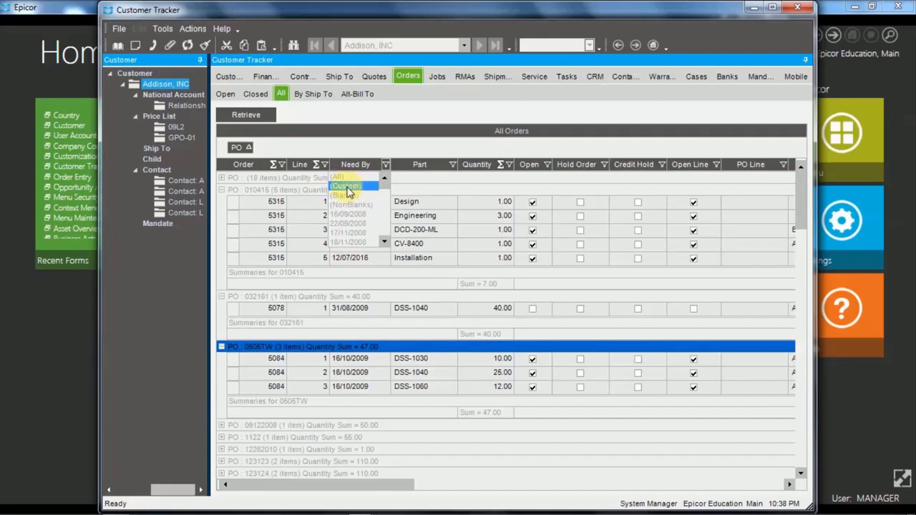
click(347, 187)
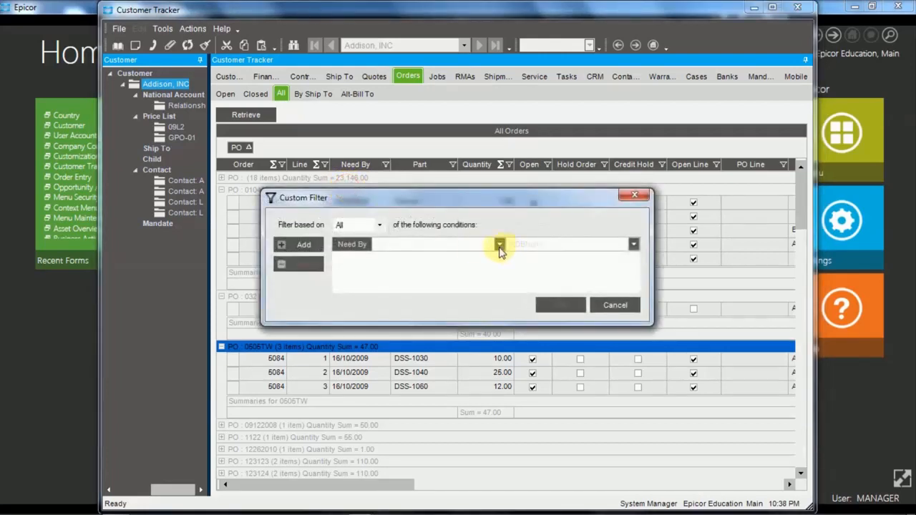
click(500, 244)
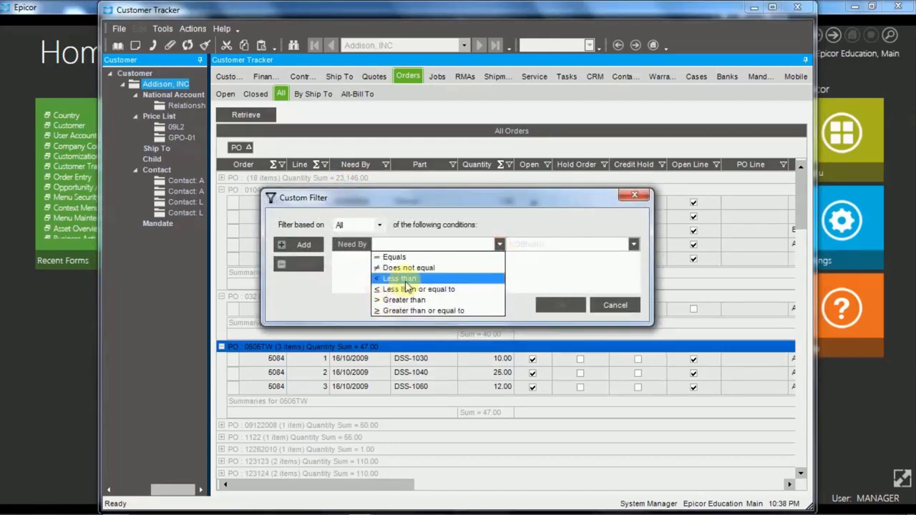
click(632, 246)
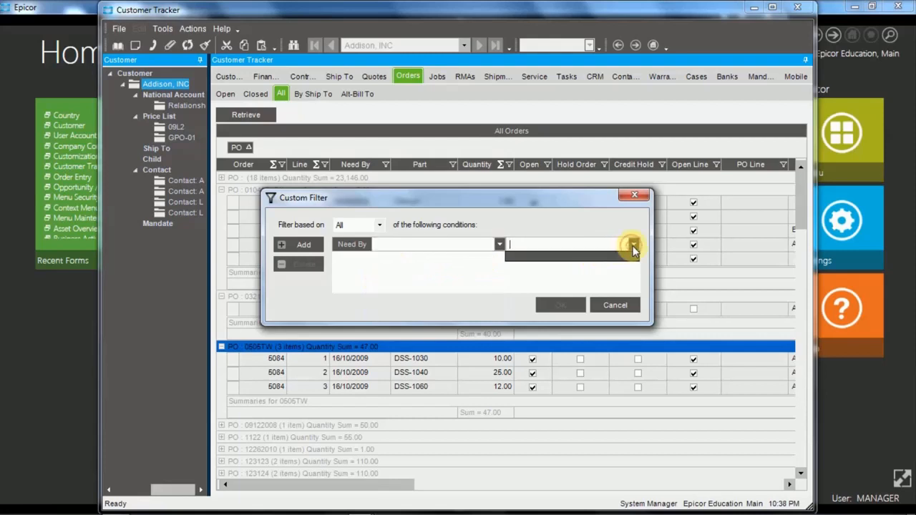
click(444, 266)
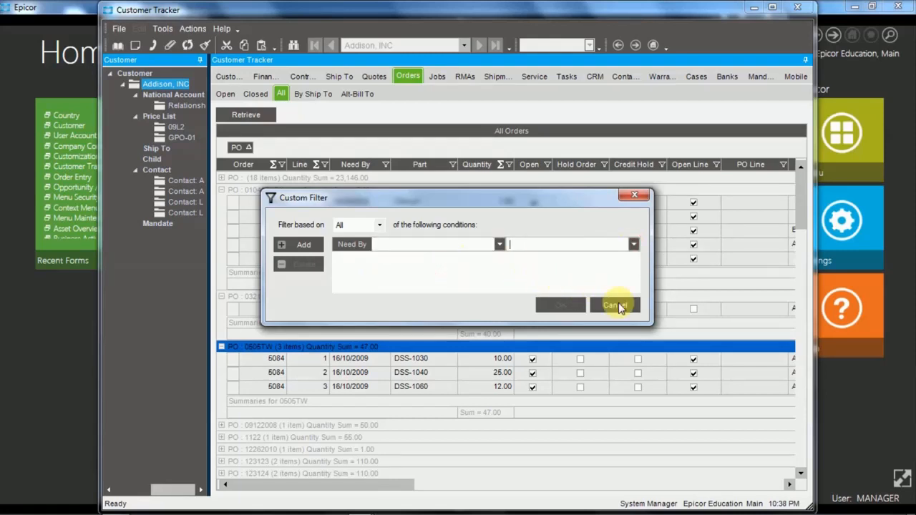
click(623, 310)
click(622, 308)
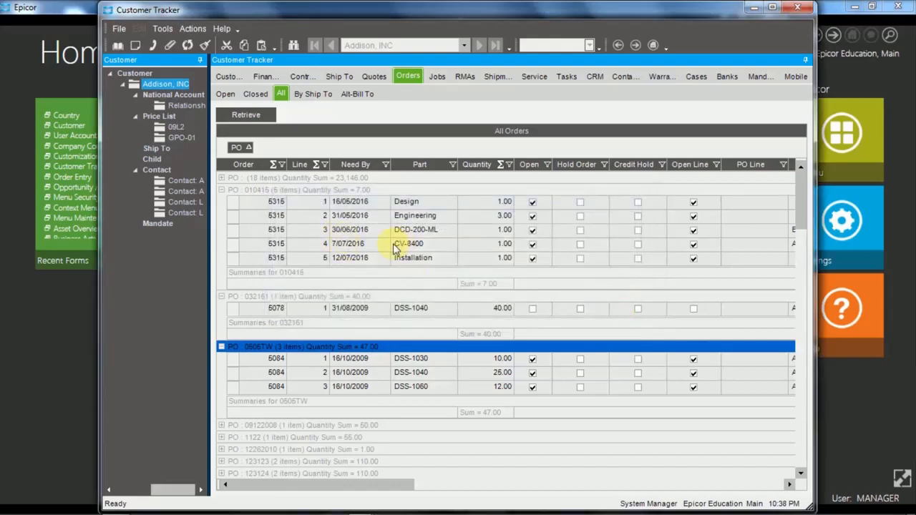
- Copy the grouped All Orders grid to Excel and look through the exported PO groups
right_click(443, 191)
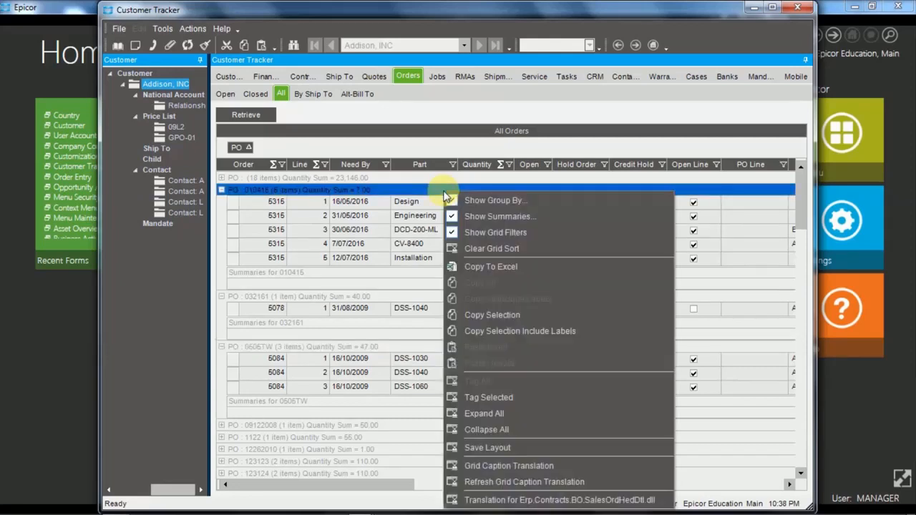
click(494, 268)
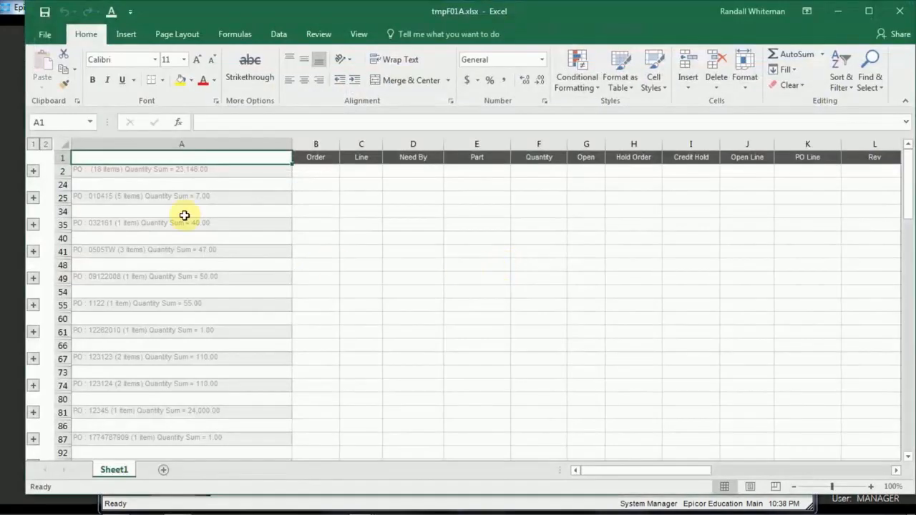
scroll(440, 232, down, 3)
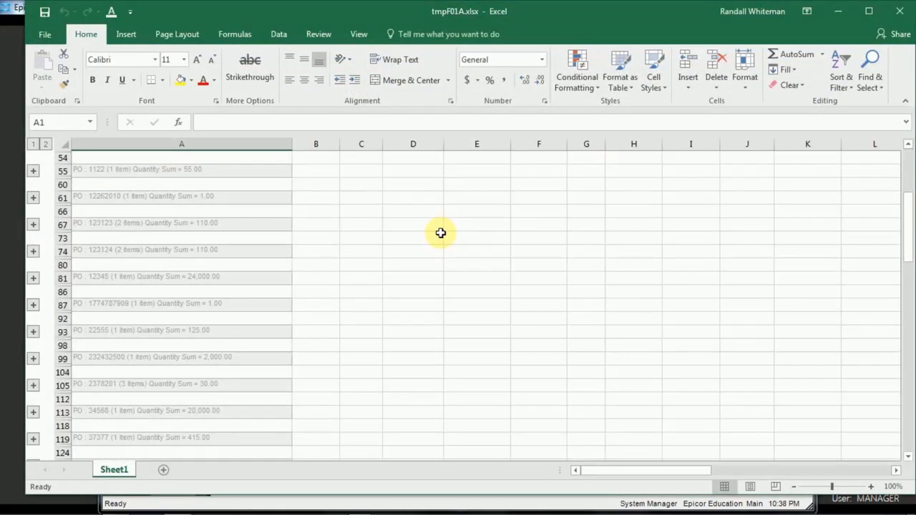
scroll(440, 233, up, 3)
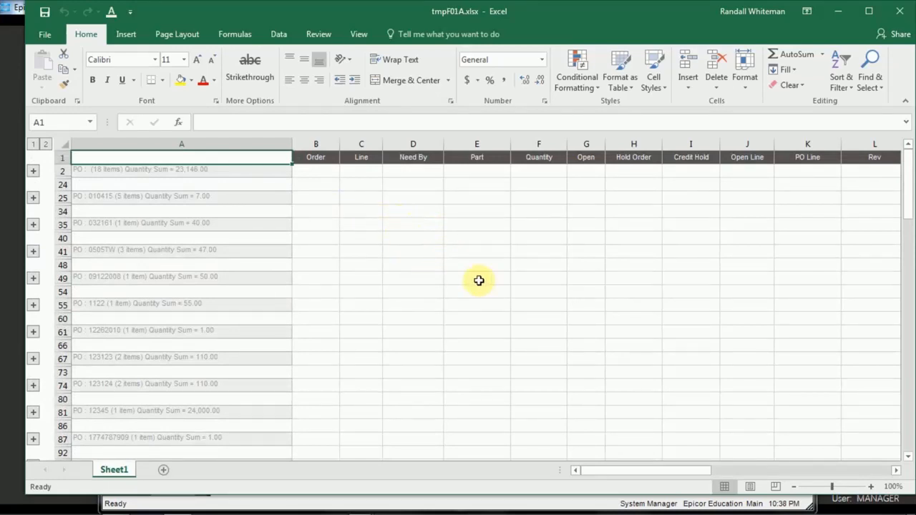
click(900, 10)
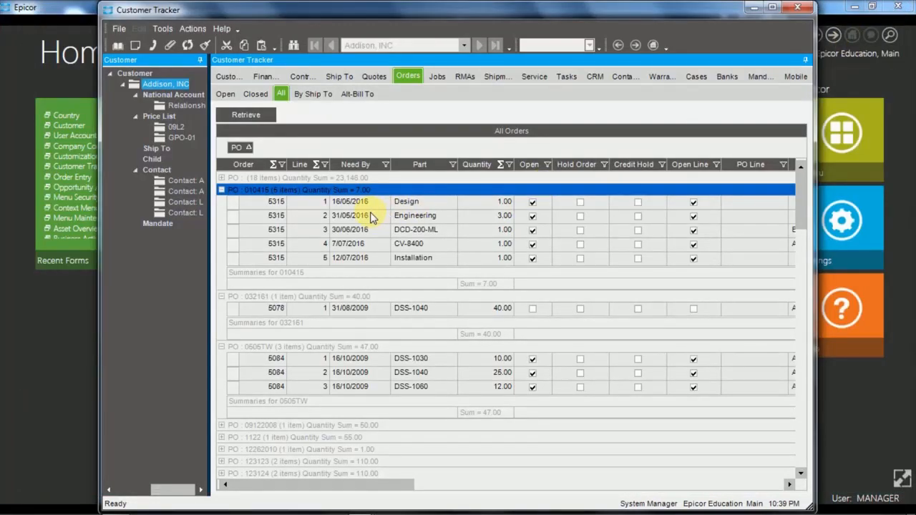
- Close Customer Tracker and Customer Maintenance, and open Order Entry from the expanded Quote & Order favorites group
click(800, 10)
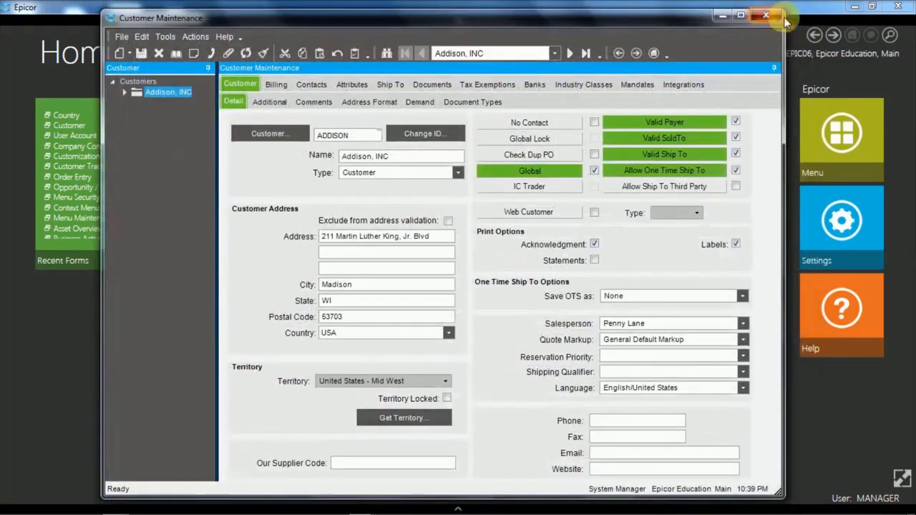
click(770, 16)
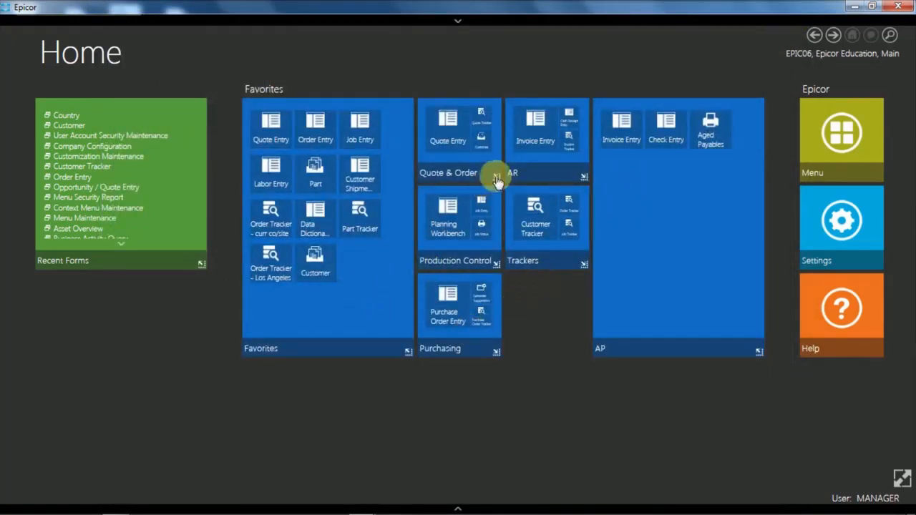
click(496, 176)
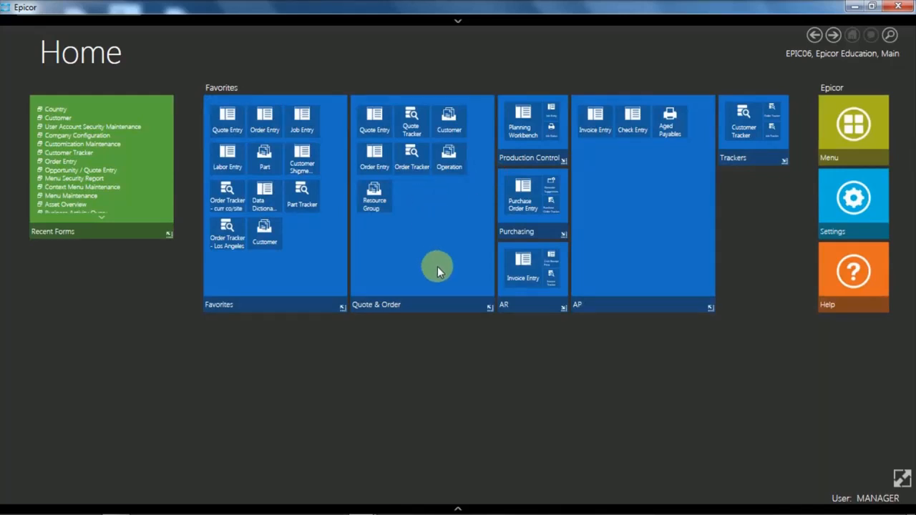
click(374, 158)
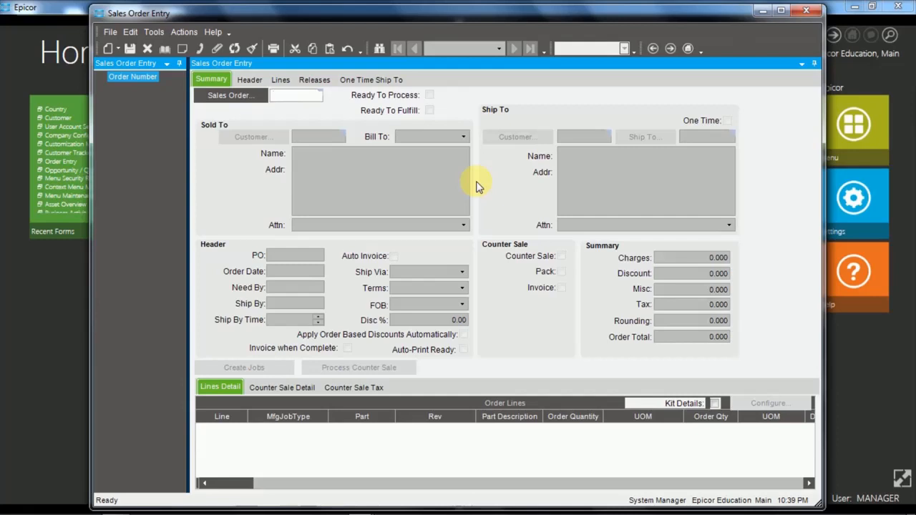
- Look through the header and line sheets of Sales Order Entry, including their Misc Charges, List and Comments sheets
click(247, 80)
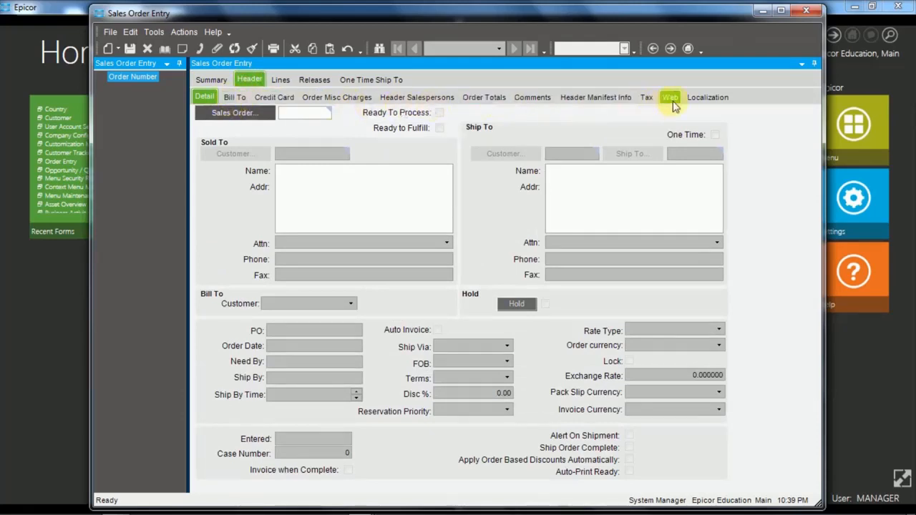
click(341, 97)
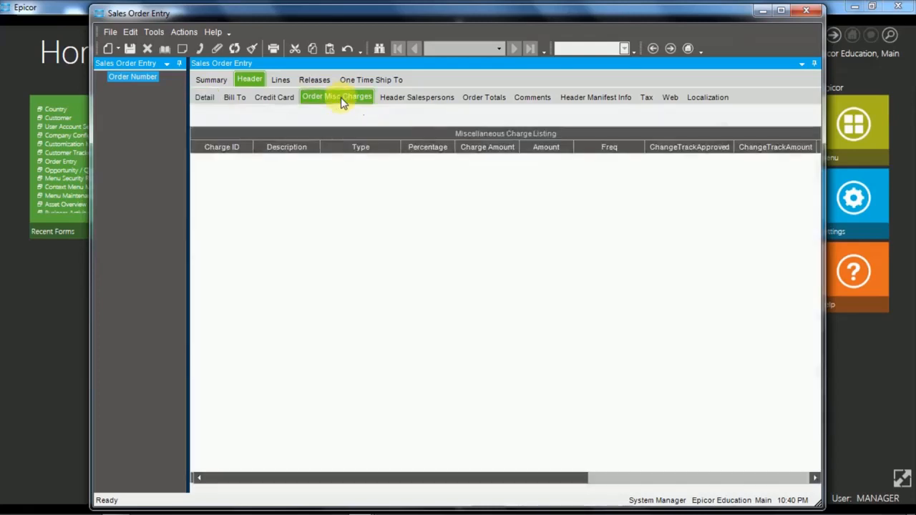
click(529, 102)
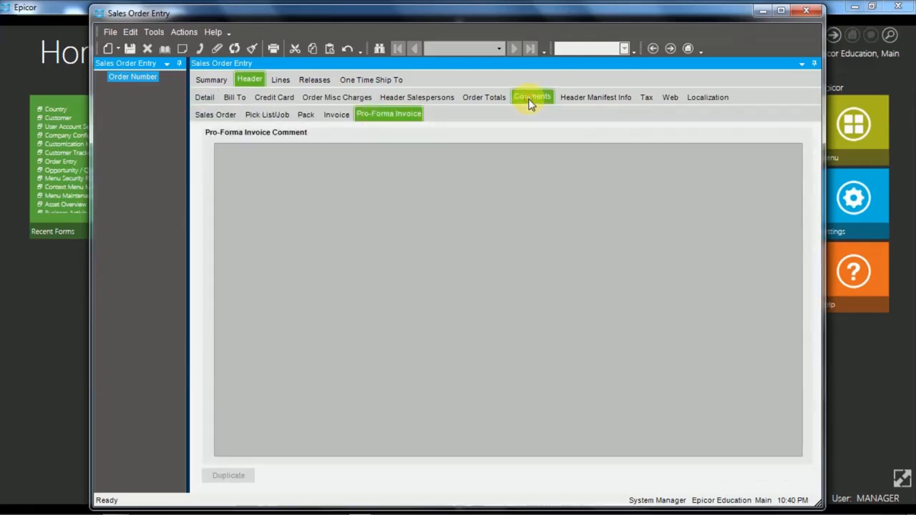
click(280, 82)
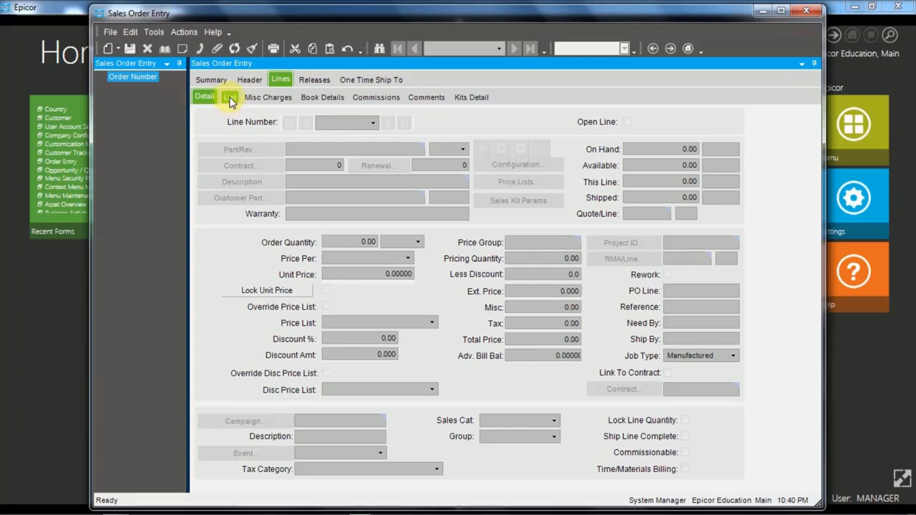
click(230, 98)
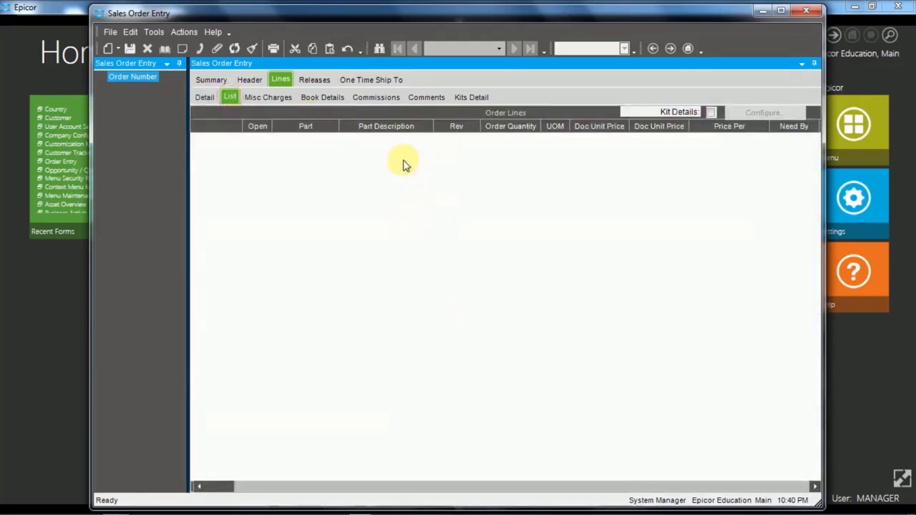
click(270, 98)
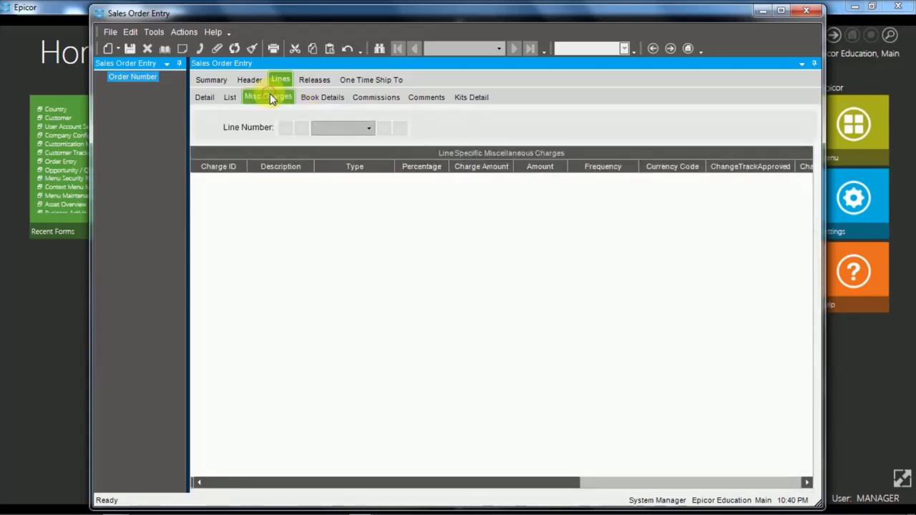
click(424, 97)
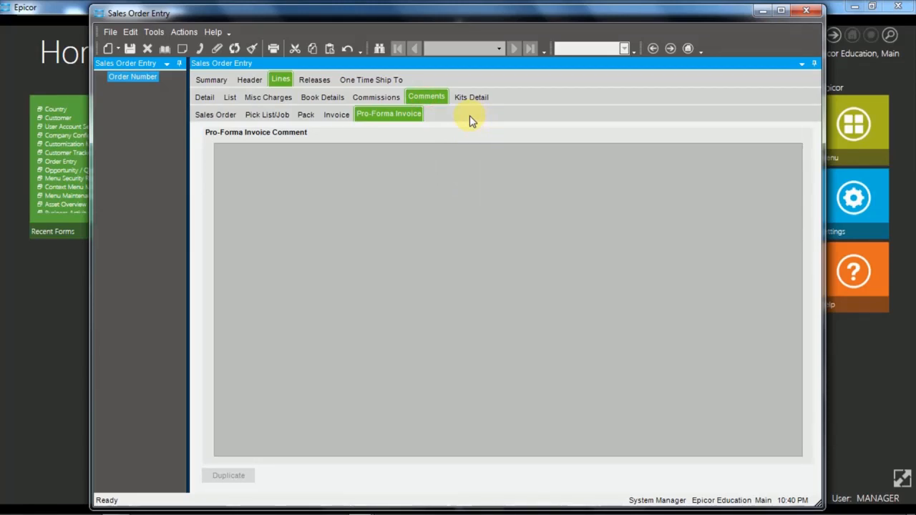
- Dock the header's Order Misc Charges sheet as a separate pane below the header's Detail sheet
click(248, 79)
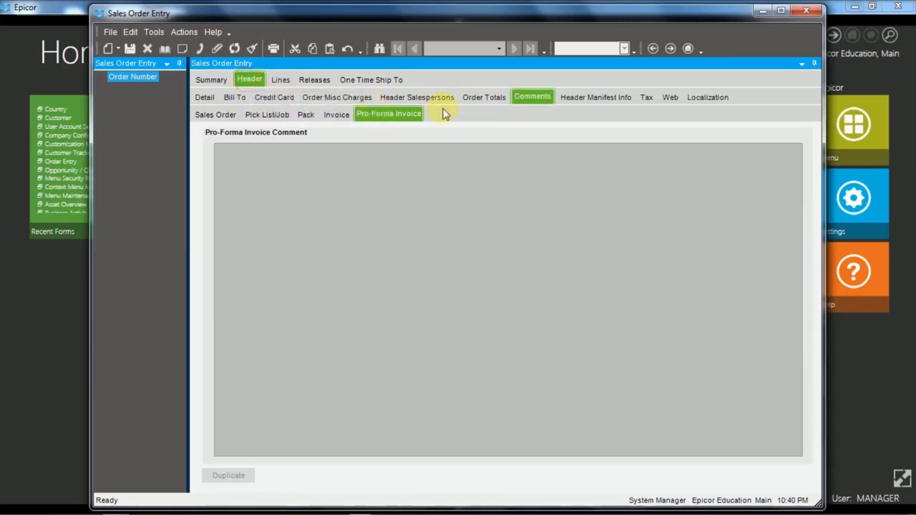
click(205, 97)
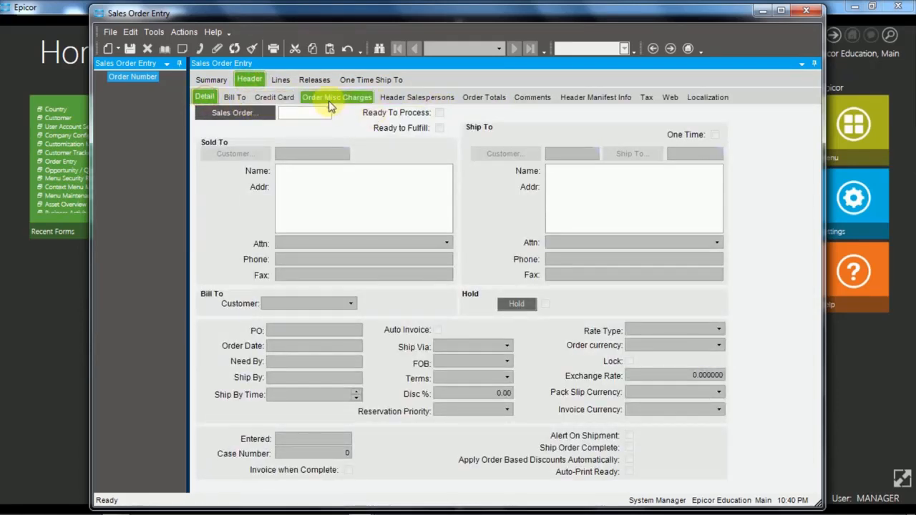
click(337, 100)
drag(336, 101, 261, 282)
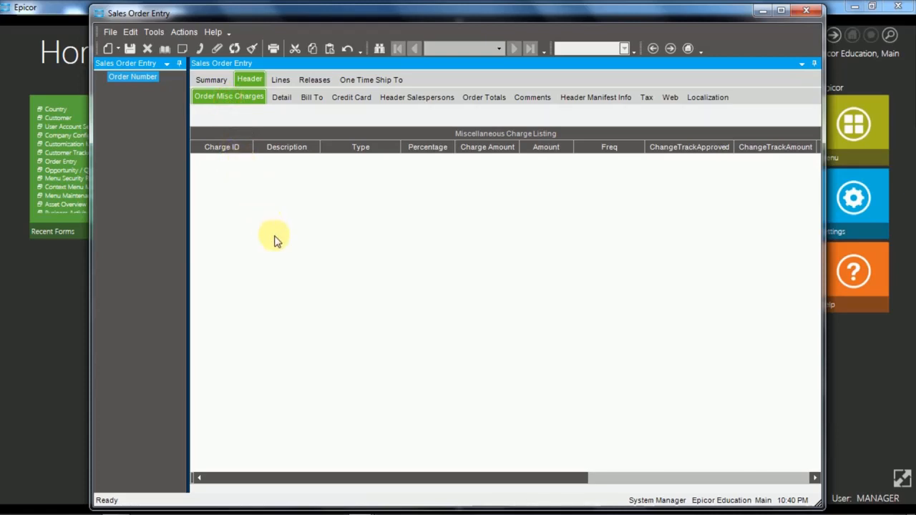
drag(275, 236, 202, 458)
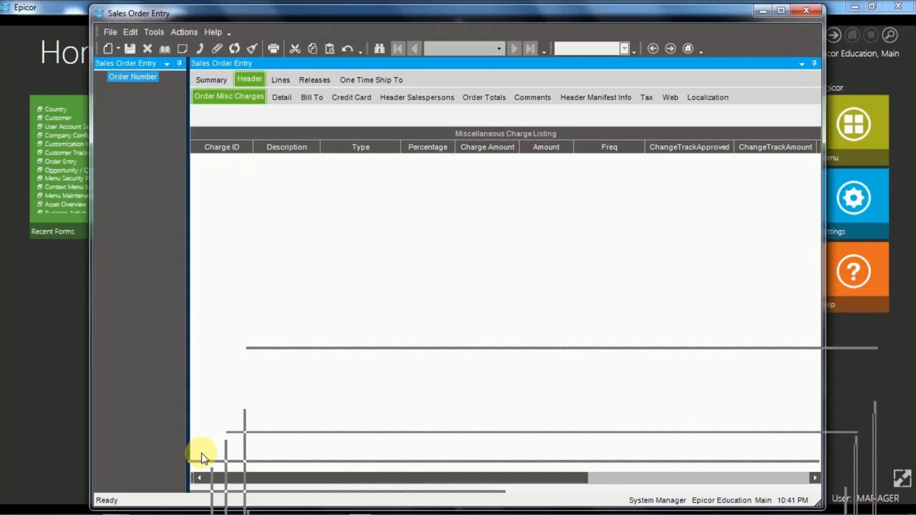
drag(202, 459, 190, 425)
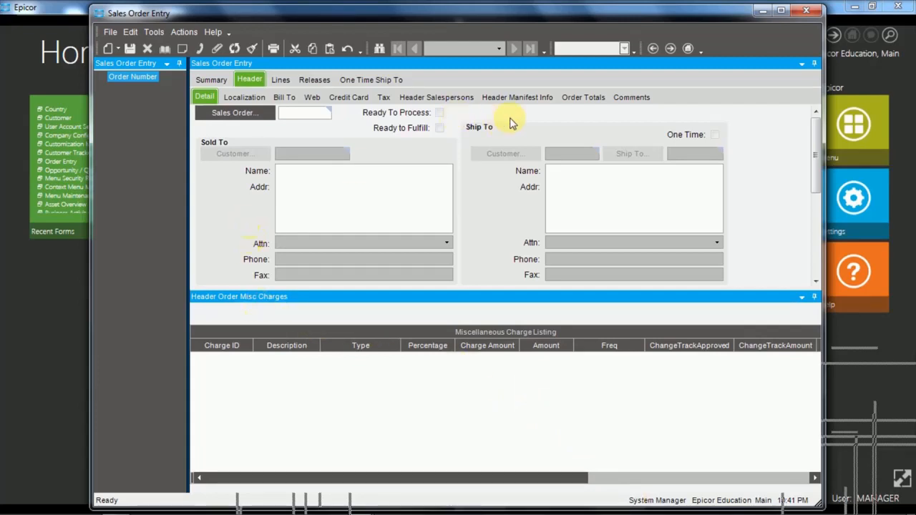
- Dock the header's Comments sheet to the right of the Order Misc Charges pane and enlarge the Detail pane above them
click(624, 96)
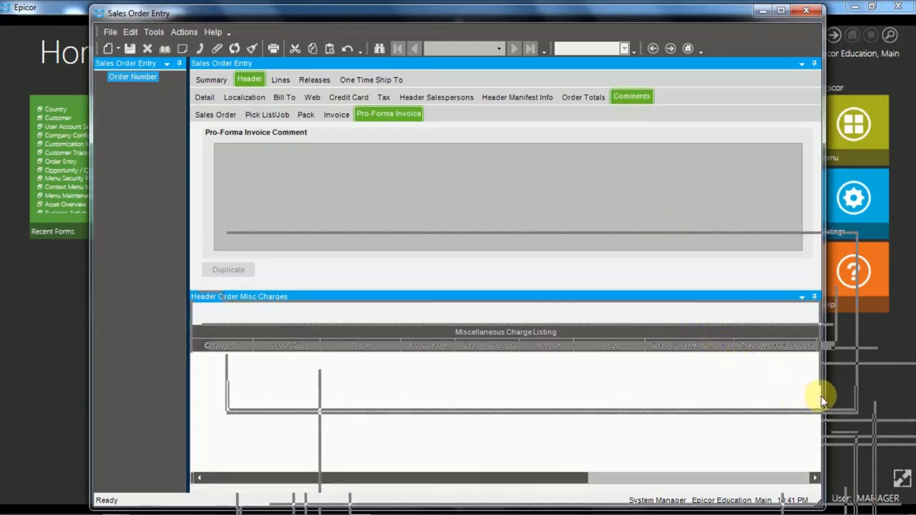
drag(821, 396, 821, 396)
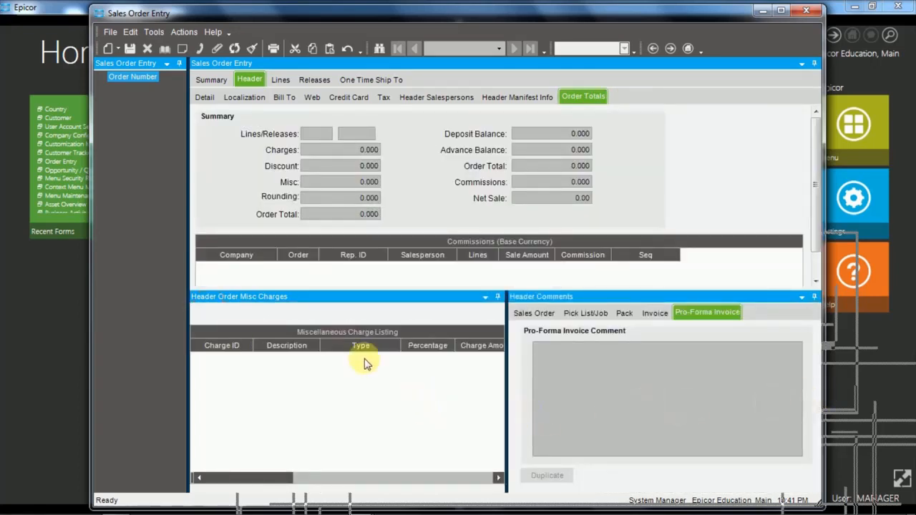
click(208, 98)
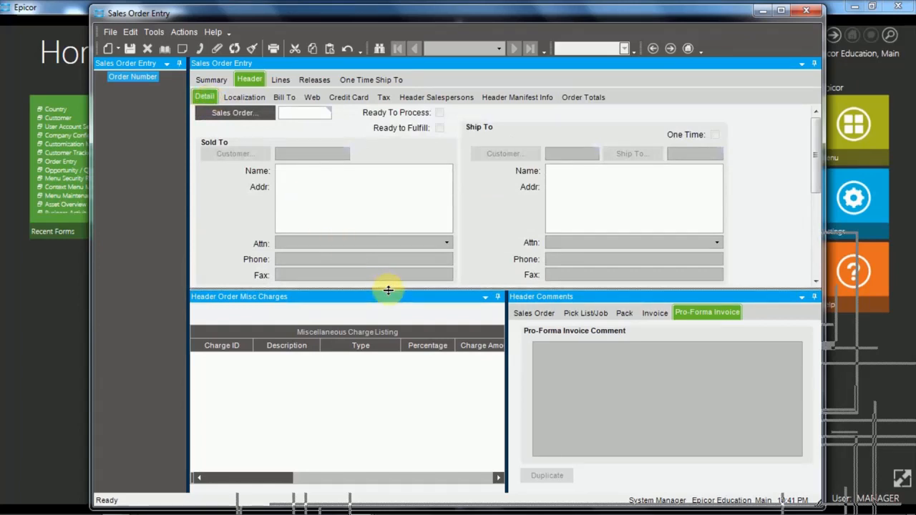
drag(386, 290, 385, 348)
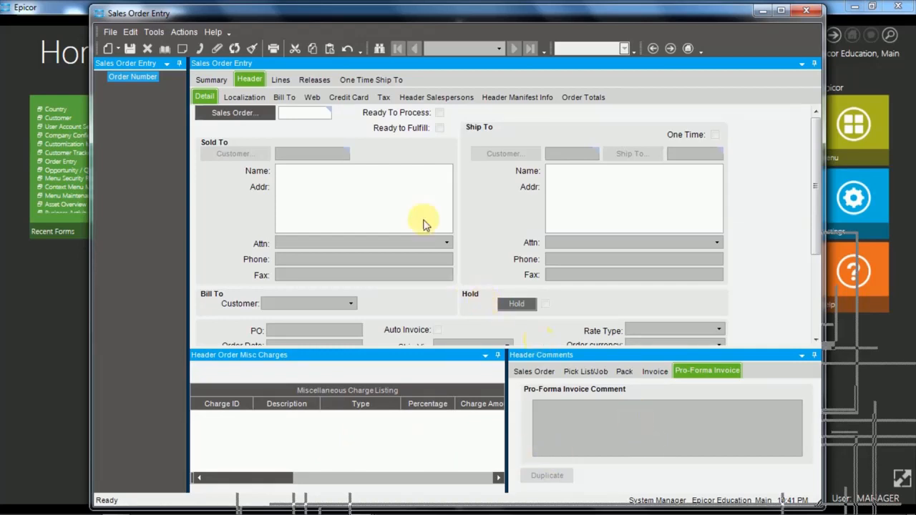
- Dock the order lines' List sheet as a separate pane to the left of the other line sheets and narrow it
click(282, 81)
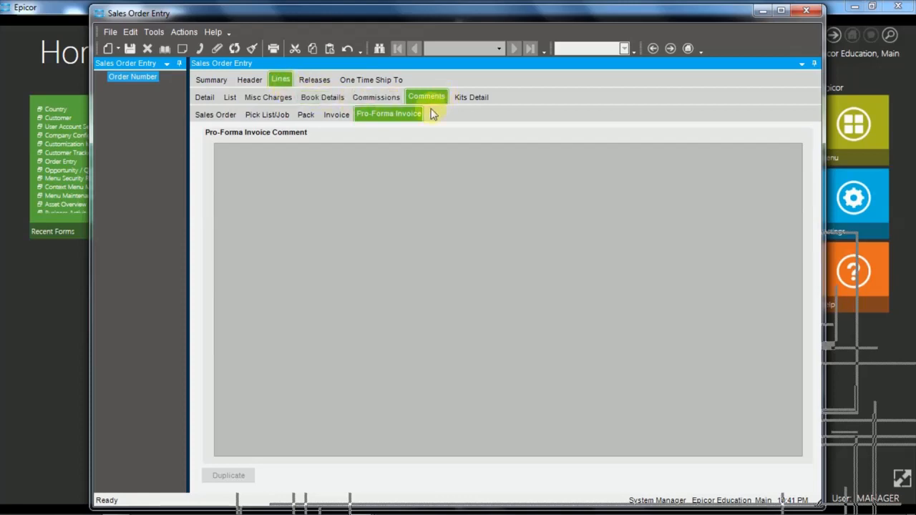
click(229, 98)
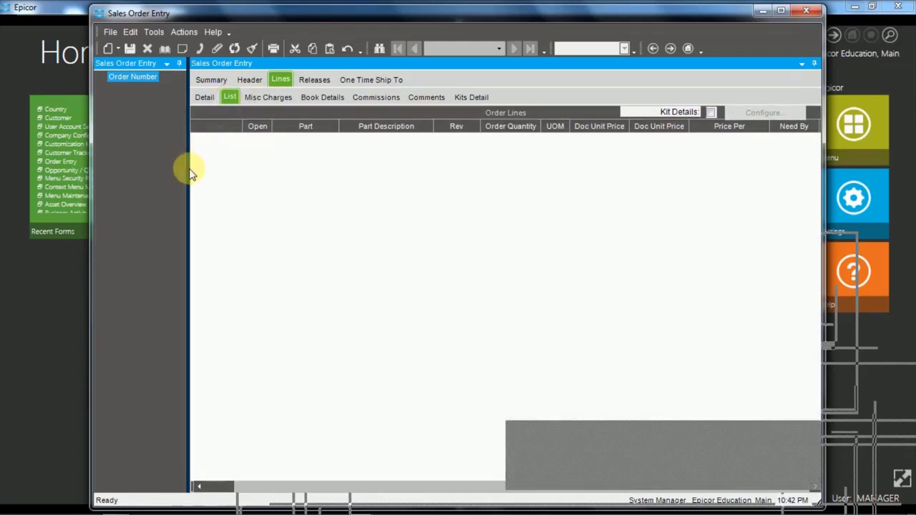
drag(190, 170, 190, 171)
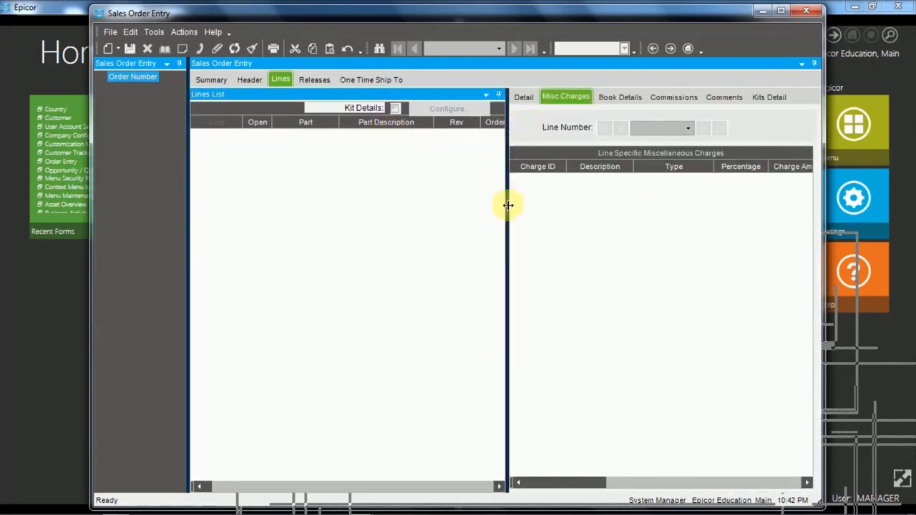
drag(508, 205, 297, 210)
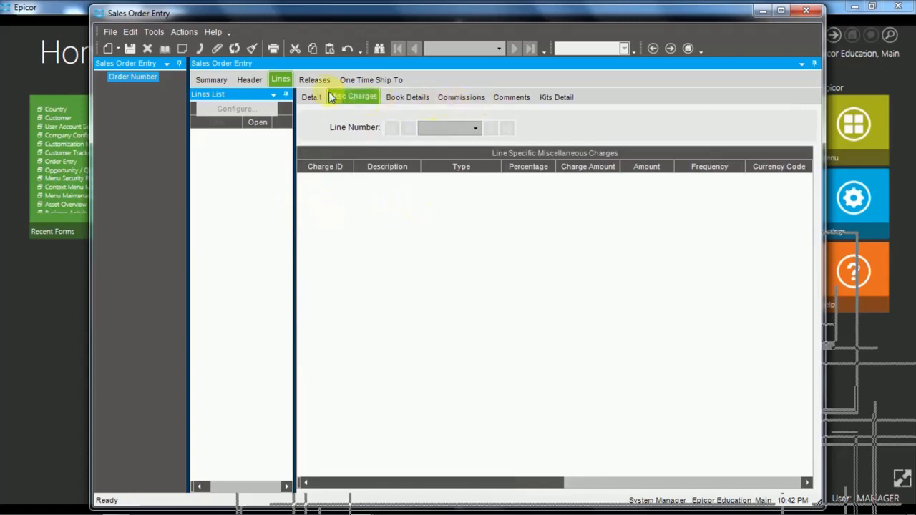
- Dock the lines' Misc Charges sheet as a pane across the area below, with the lines' Comments sheet docked to its right
mouse_move(353, 128)
mouse_down()
mouse_move(372, 218)
mouse_move(375, 308)
mouse_move(364, 366)
mouse_move(301, 399)
mouse_up()
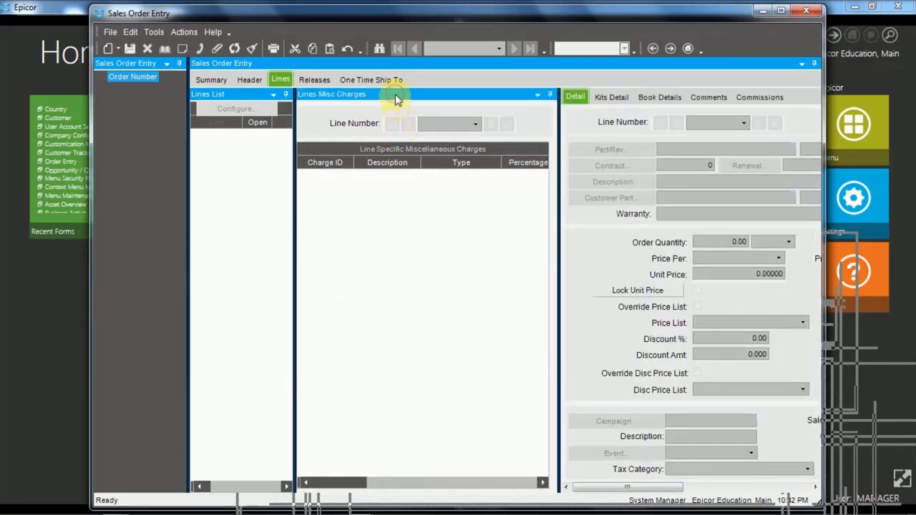
drag(395, 94, 675, 506)
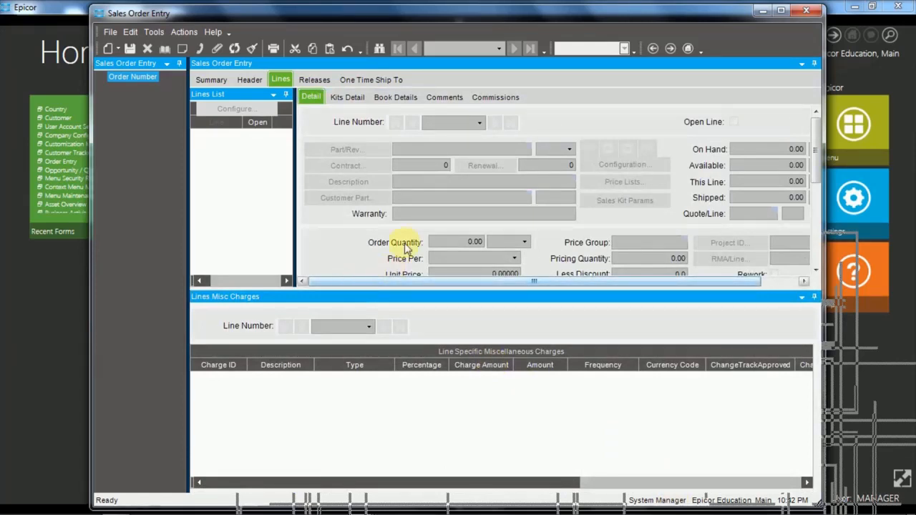
click(451, 98)
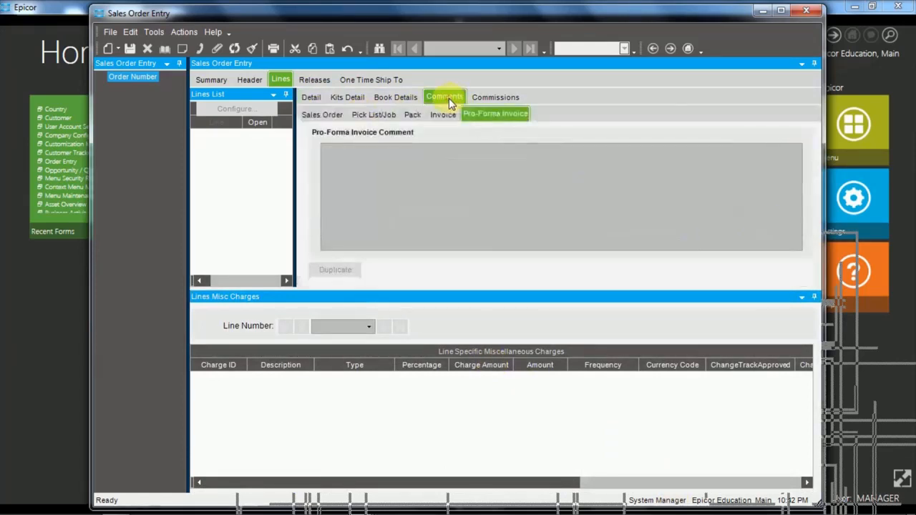
drag(650, 288, 816, 355)
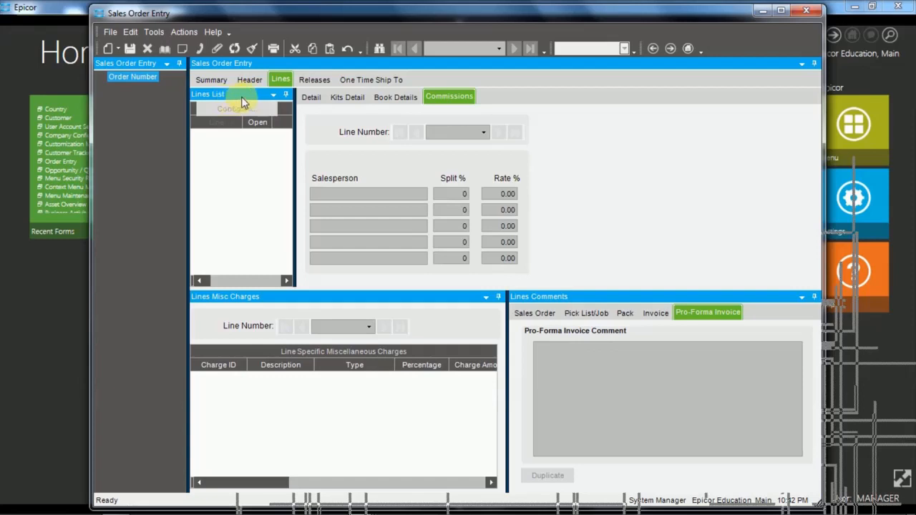
- Float the Lines List pane and redock it to the left of the other line sheets
drag(231, 96, 191, 179)
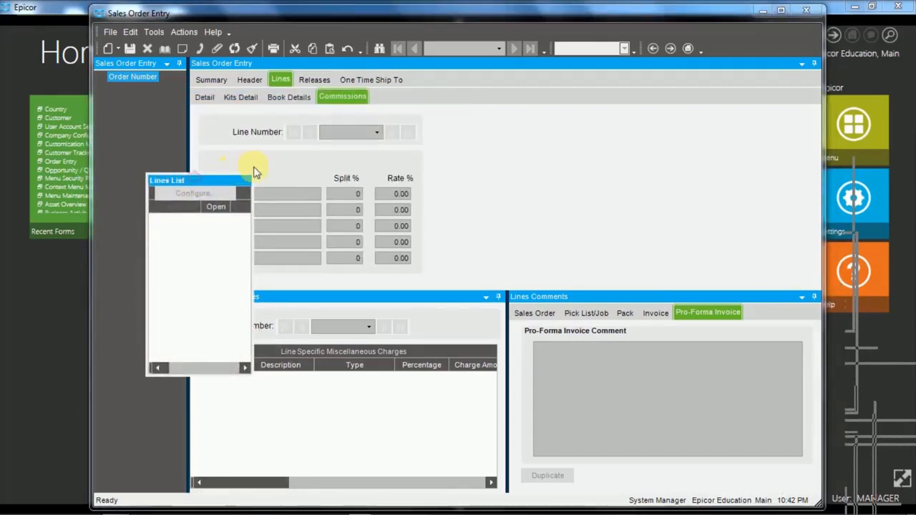
drag(290, 165, 290, 164)
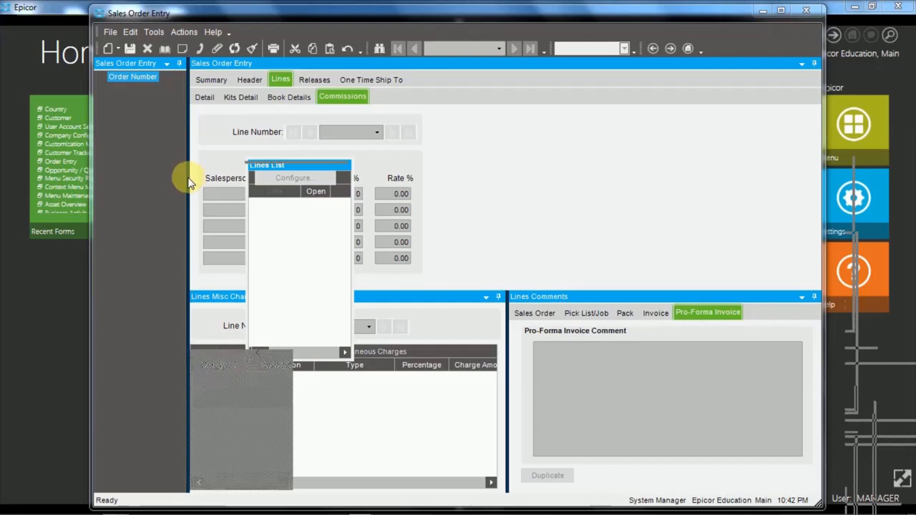
- Auto-hide the Sales Order Entry tree pane and widen the Lines List pane beside the line Detail sheet
click(180, 65)
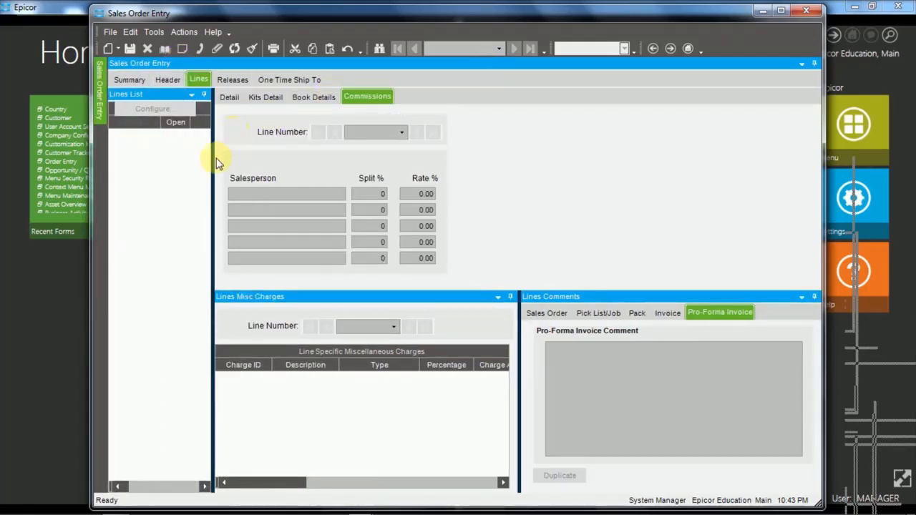
click(230, 98)
drag(214, 144, 248, 144)
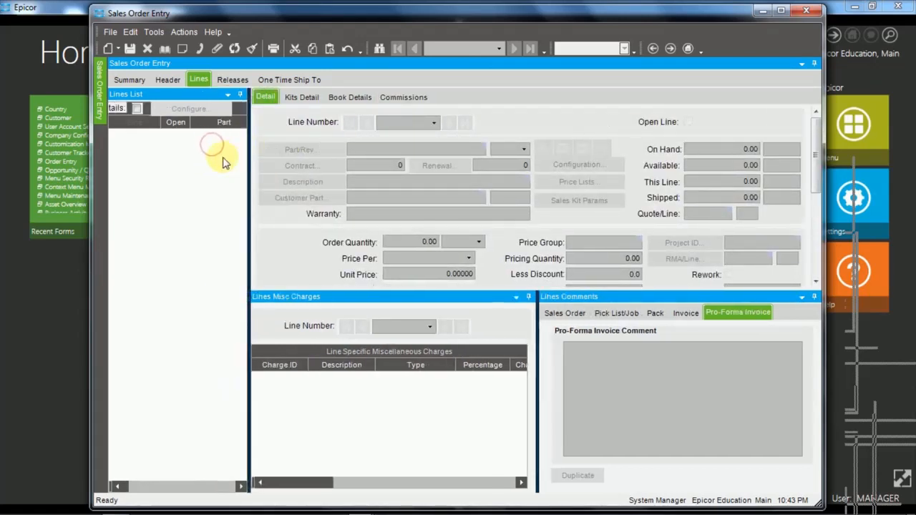
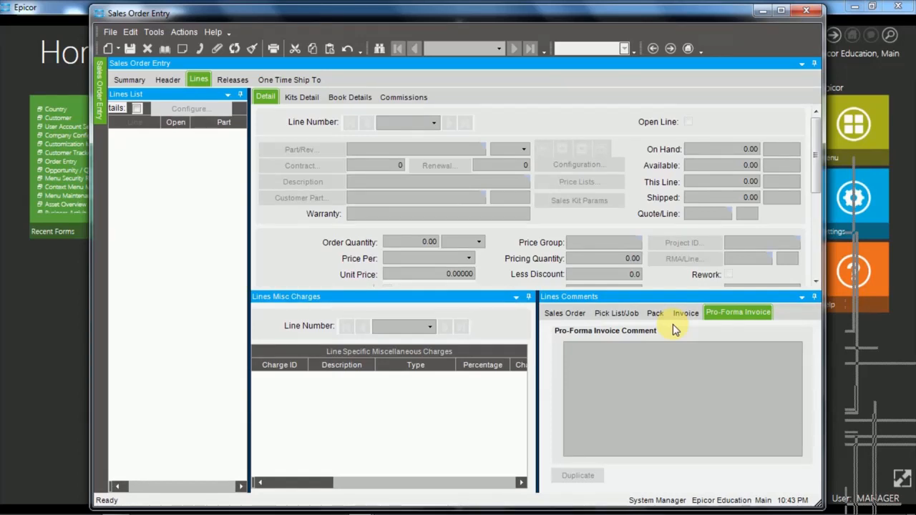
- Float the Lines List pane again and redock it left of the line Detail sheet, above the Misc Charges pane
right_click(722, 127)
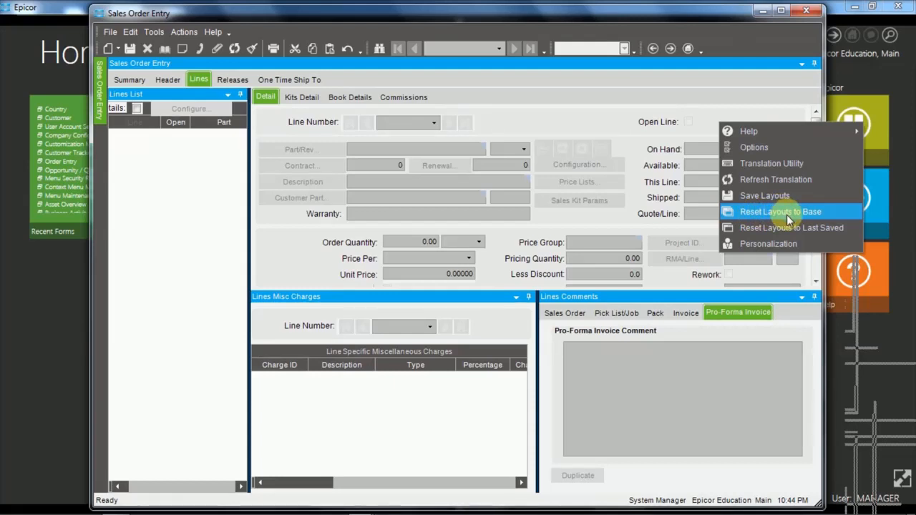
click(673, 100)
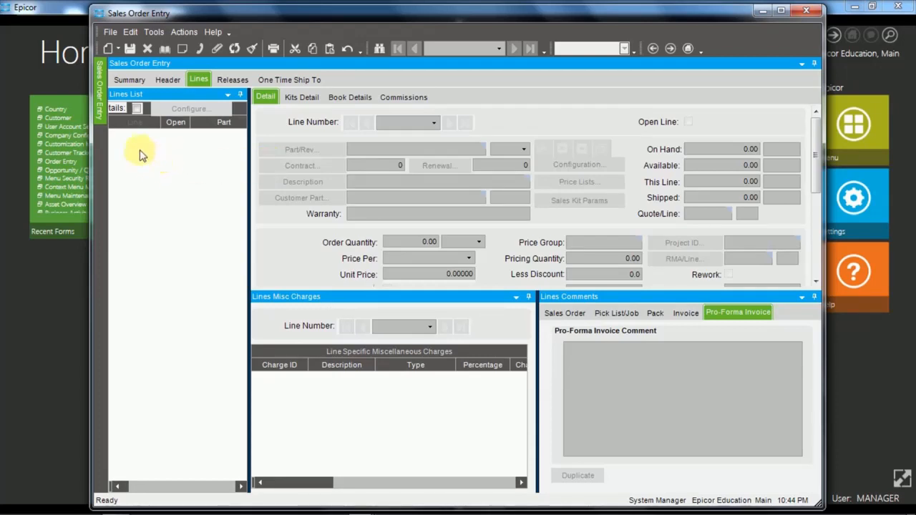
double_click(143, 97)
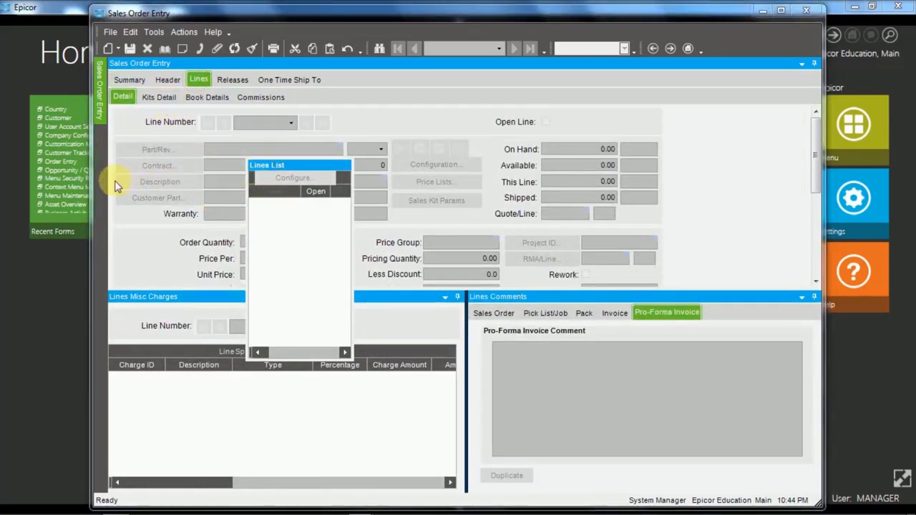
drag(115, 181, 108, 179)
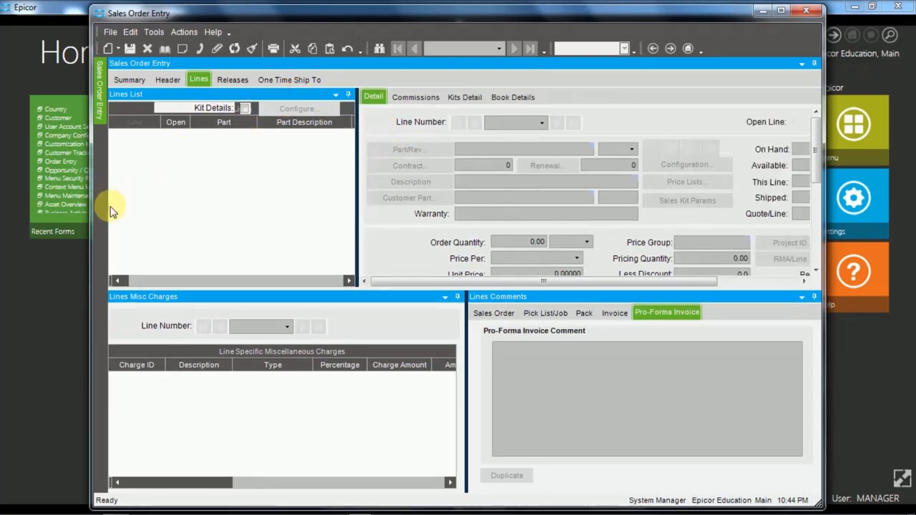
- Reset the Sales Order Entry layouts to base
right_click(652, 121)
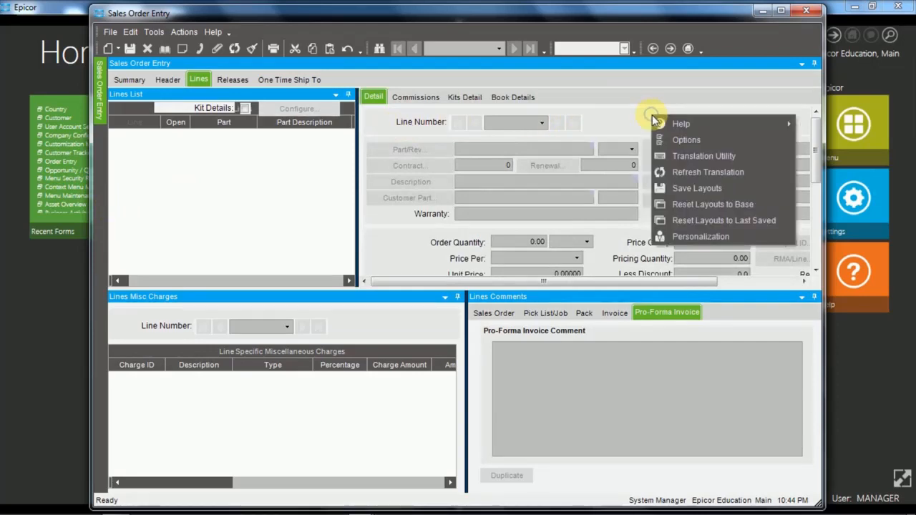
click(716, 205)
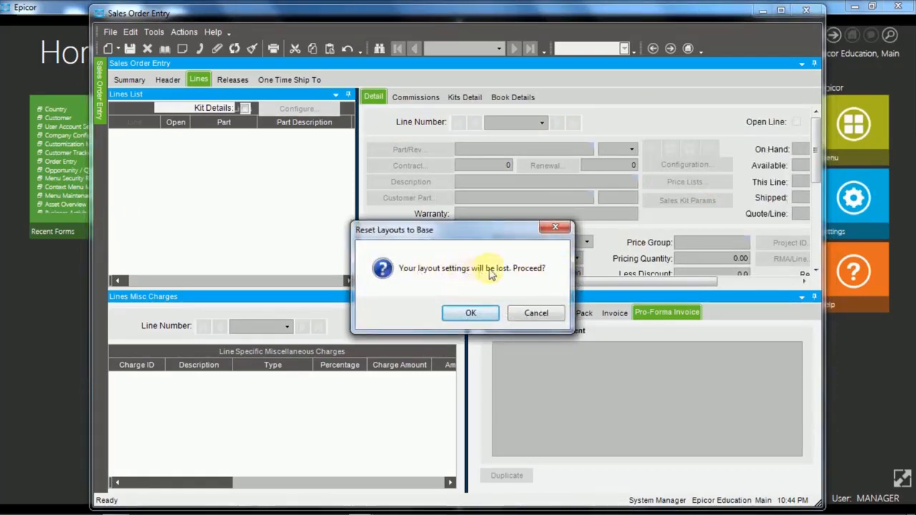
click(471, 313)
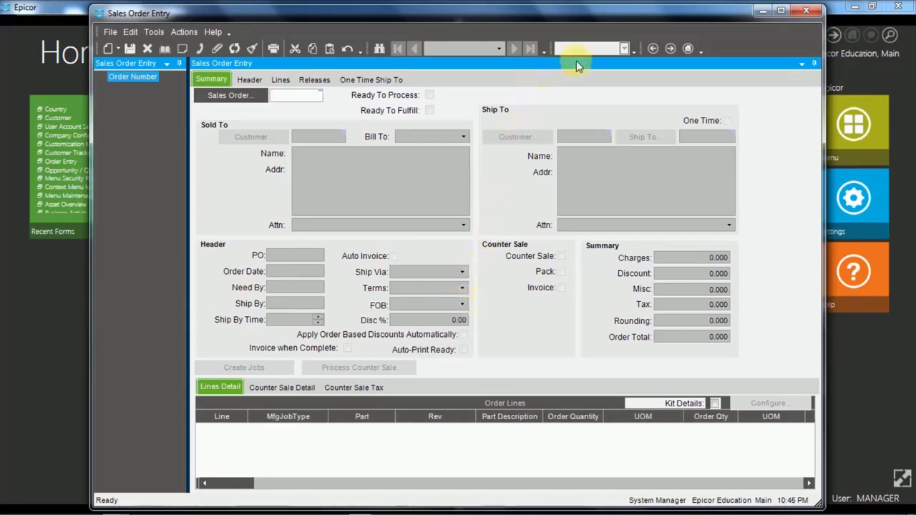
- Search for sales orders with no criteria and load the first three results into Sales Order Entry
click(236, 96)
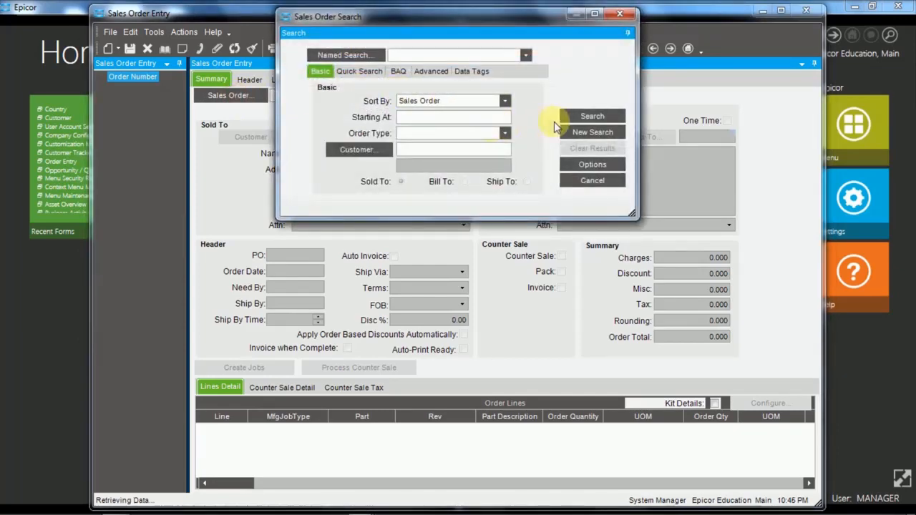
click(582, 122)
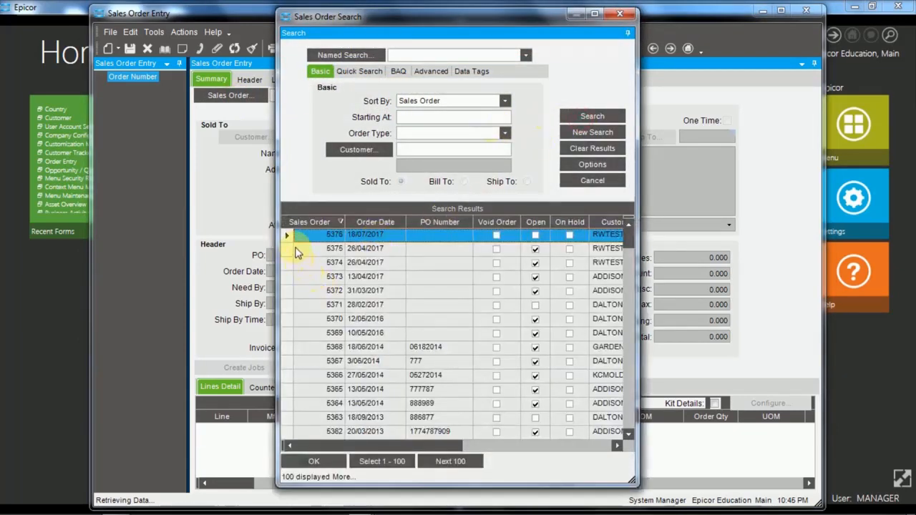
shift+click(288, 263)
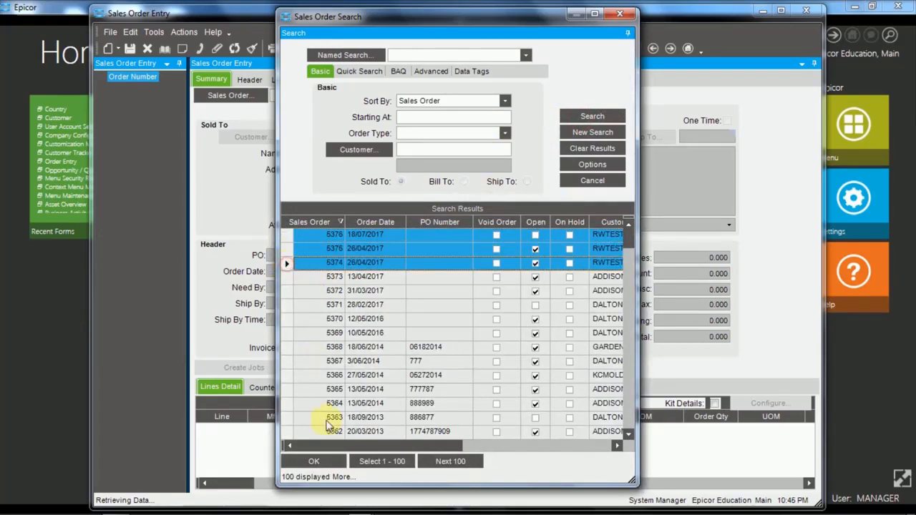
click(316, 463)
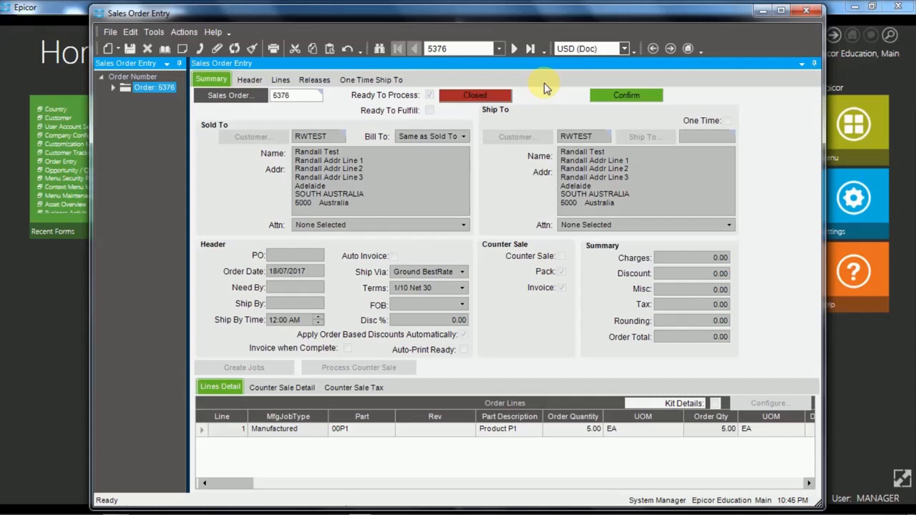
- Open the form's Options and look through the commands and shortcuts in the form hot keys list
click(150, 36)
click(181, 124)
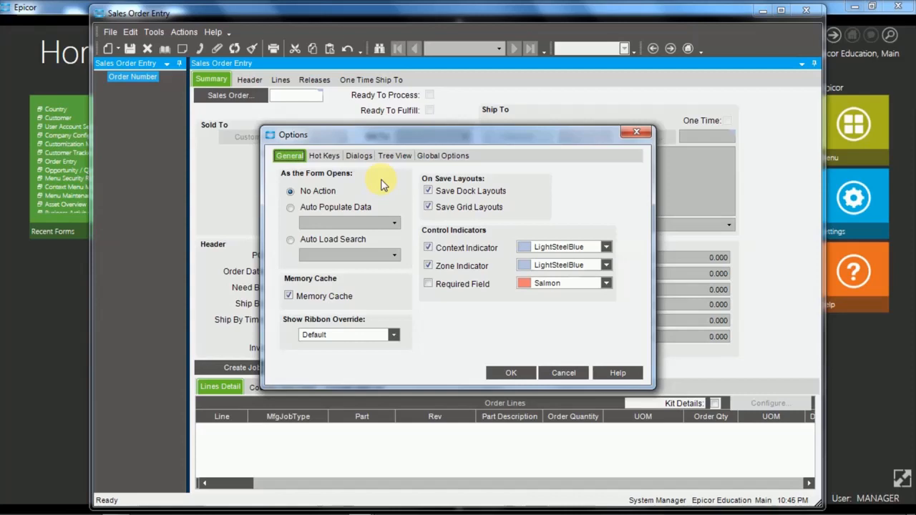
click(324, 158)
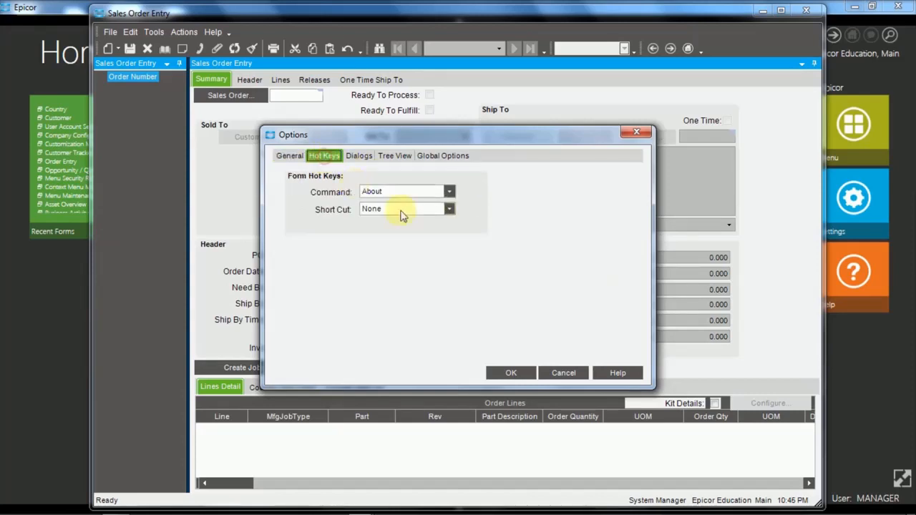
click(449, 193)
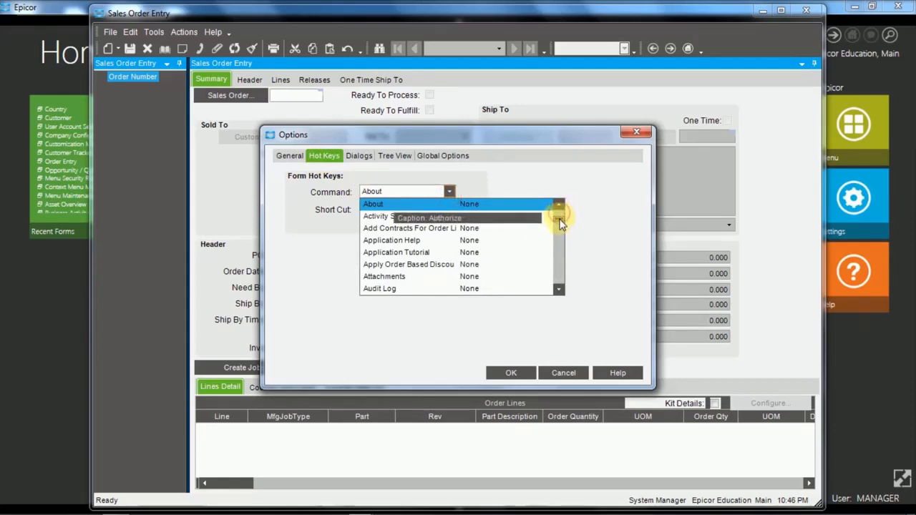
click(555, 262)
click(560, 276)
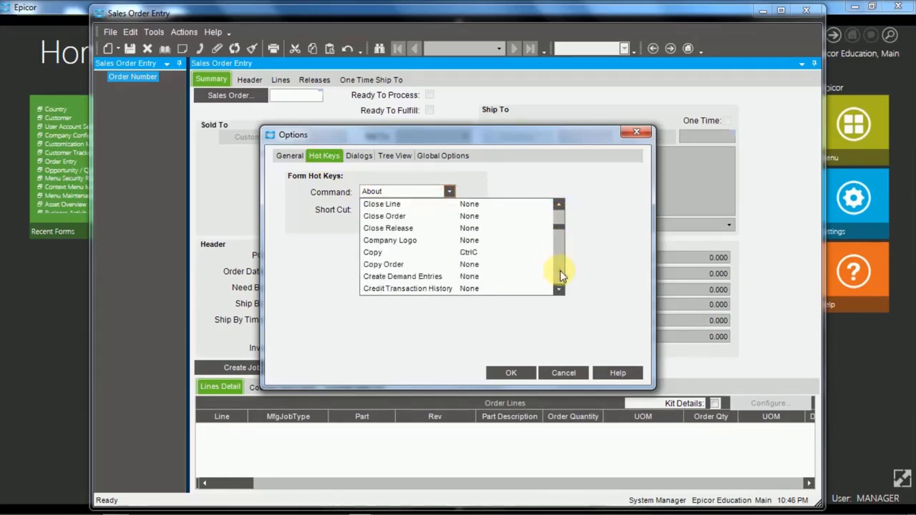
click(560, 276)
click(560, 276)
click(560, 276)
click(561, 276)
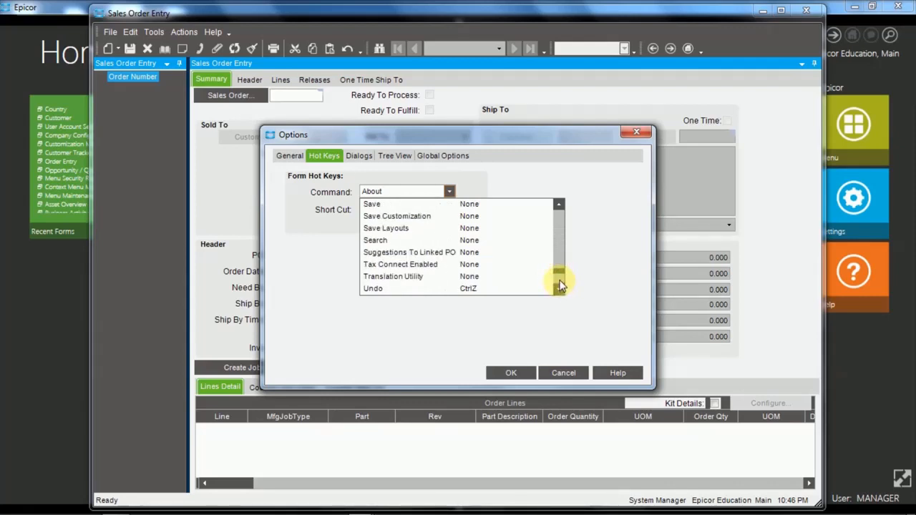
click(560, 285)
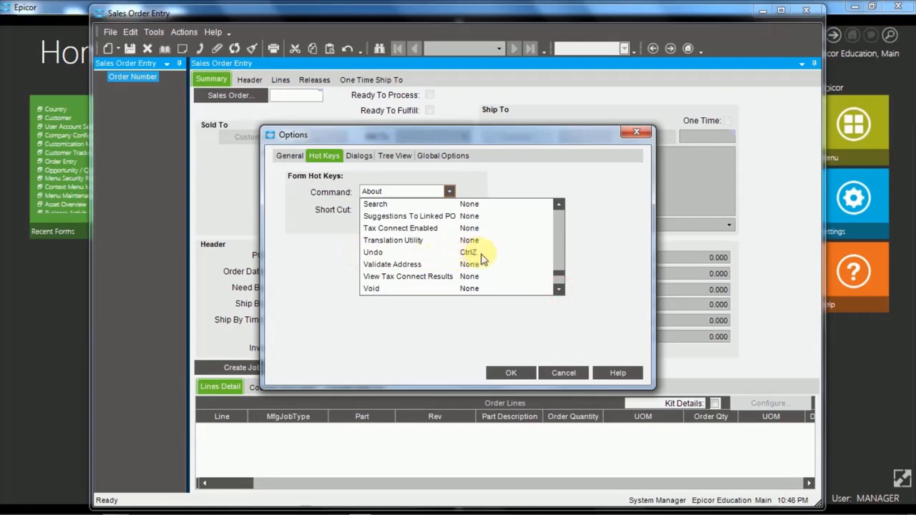
click(499, 309)
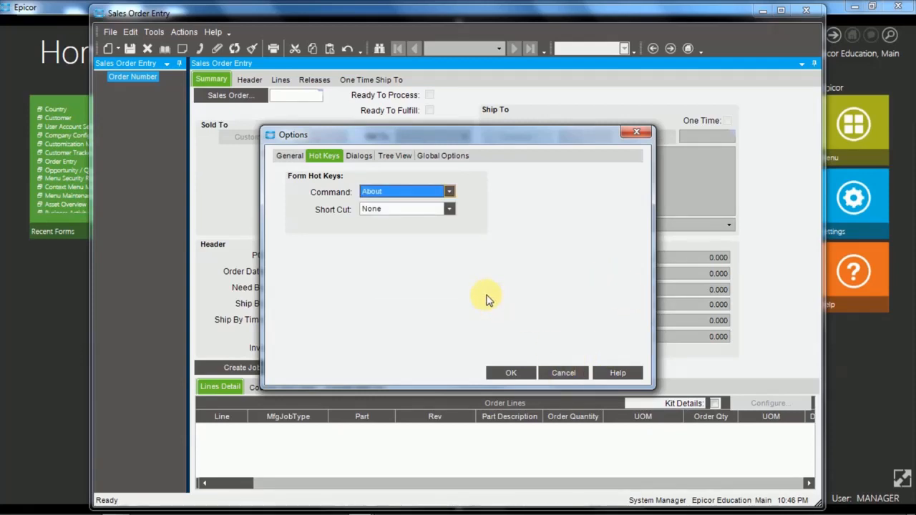
- Review the Dialogs and Global Options settings, cancel the options, and close Sales Order Entry
click(363, 161)
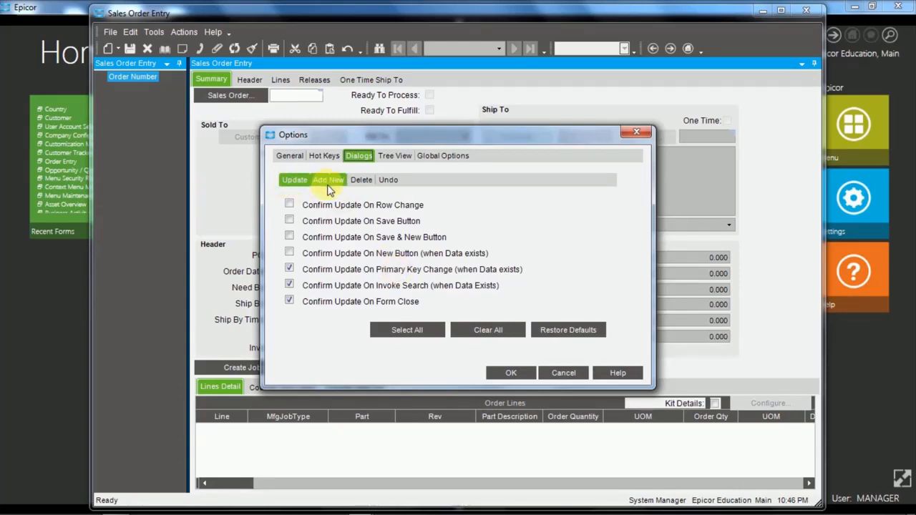
click(442, 159)
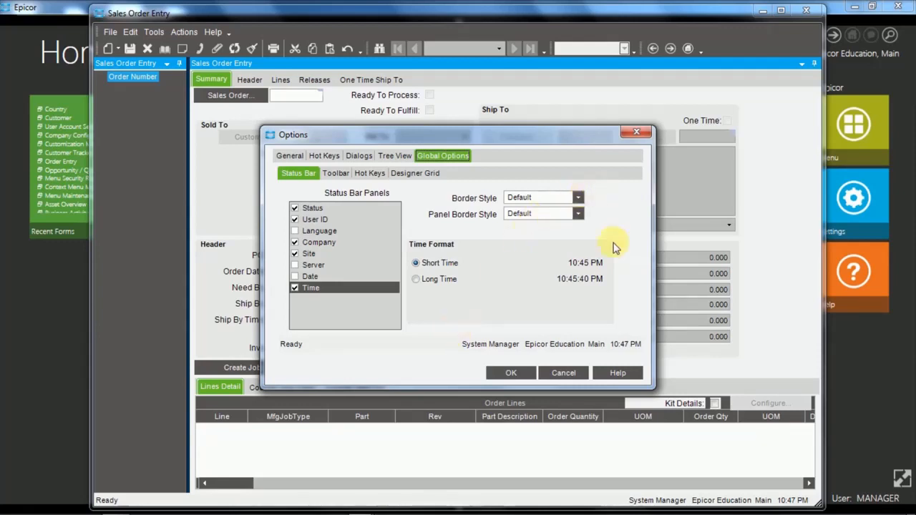
click(563, 373)
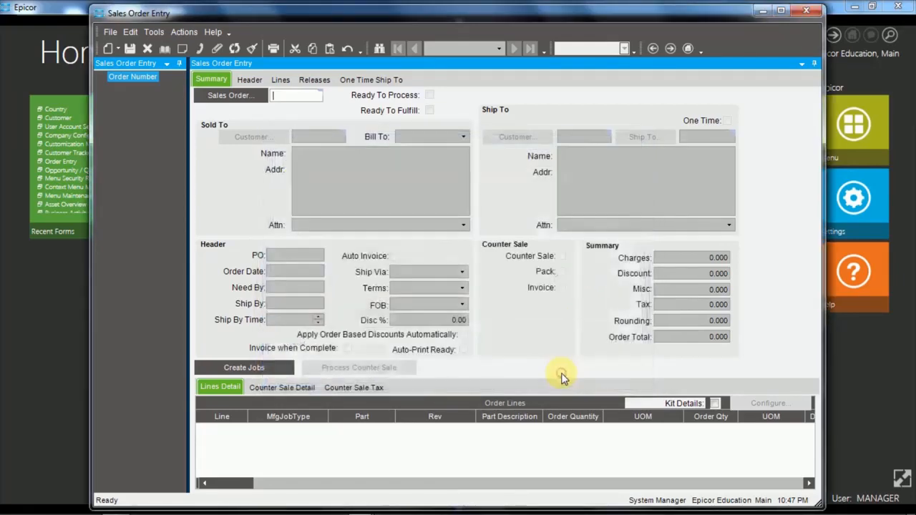
click(808, 12)
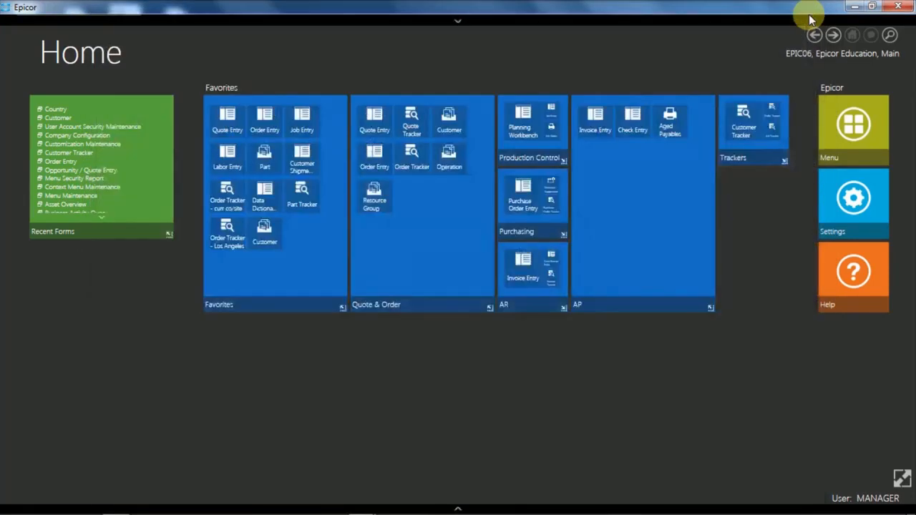
- Open the Customer Tracker from the Executive Analysis trackers of the Main site and load customer ADDISON
click(855, 133)
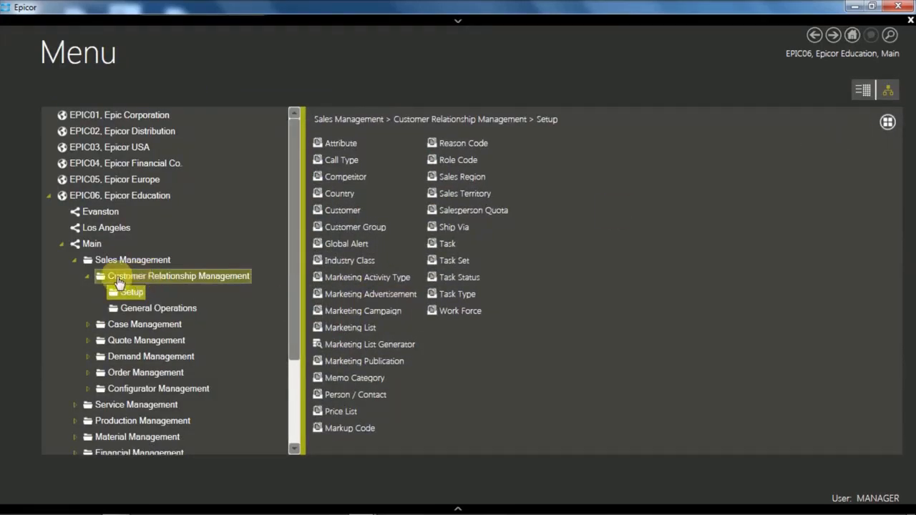
click(73, 262)
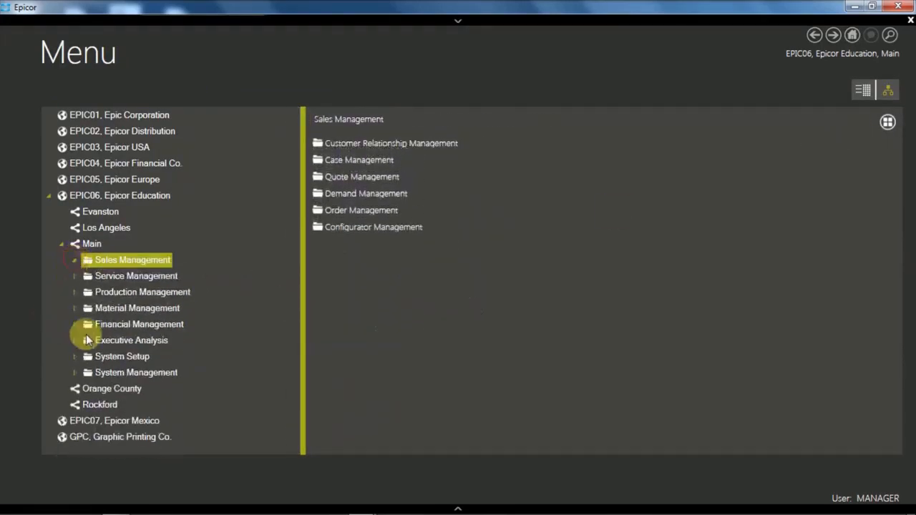
click(130, 342)
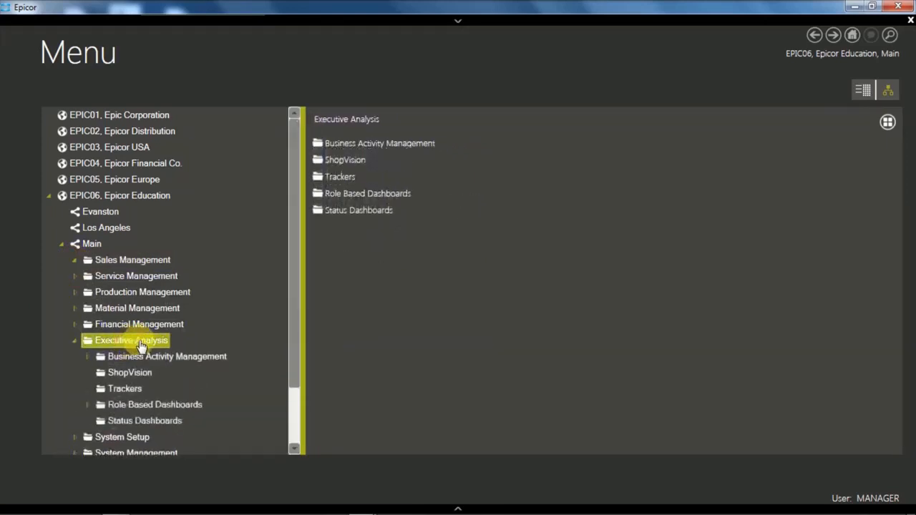
click(123, 391)
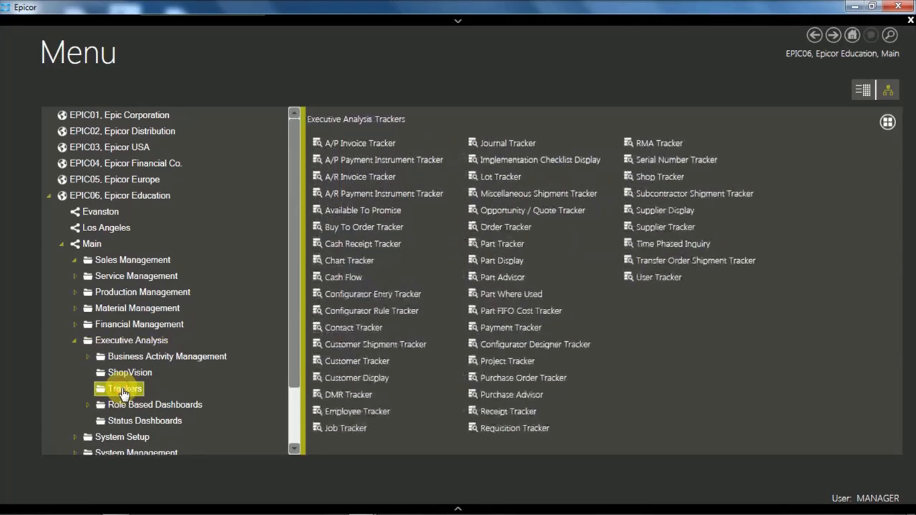
click(357, 364)
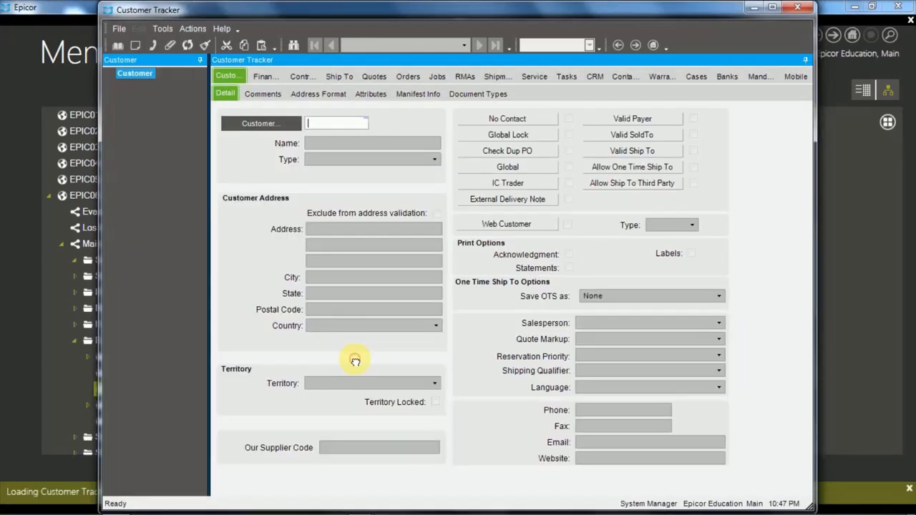
text(ADDISON)
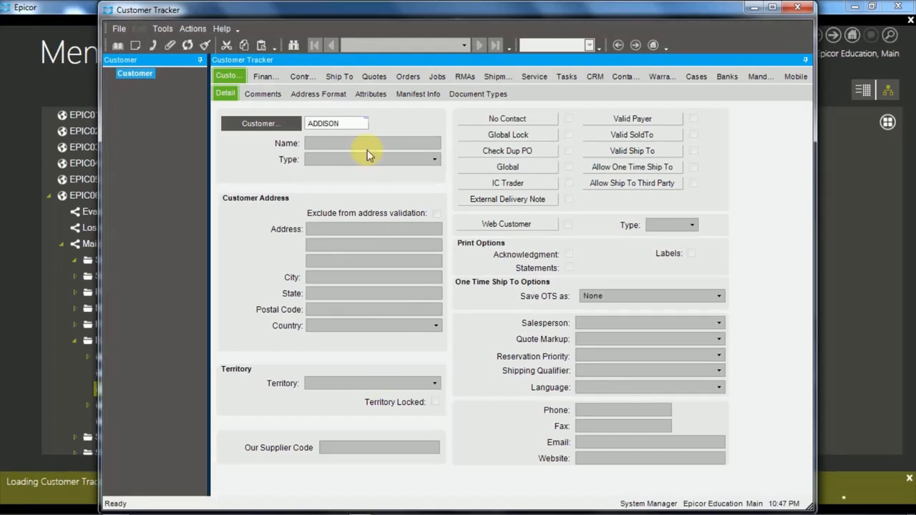
key(Tab)
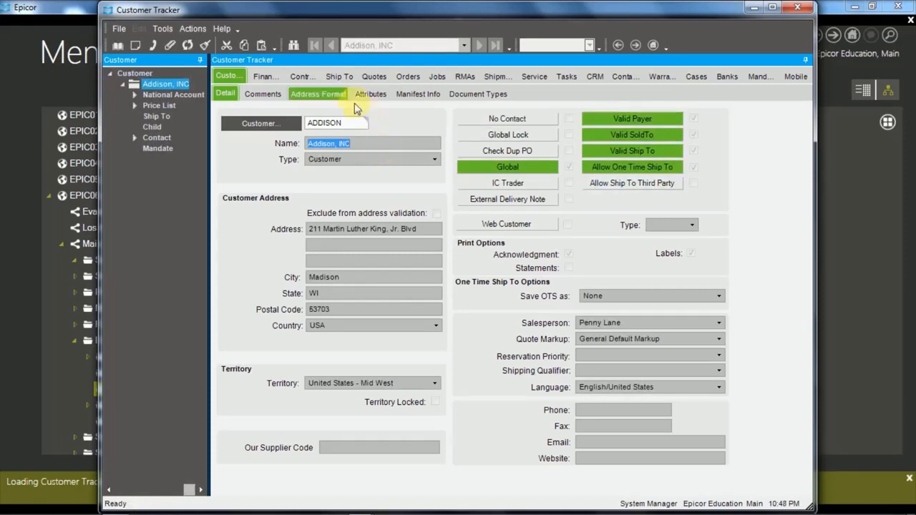
- Look at the customer's price lists and its open and all invoice views, and retrieve the invoice aging
click(263, 77)
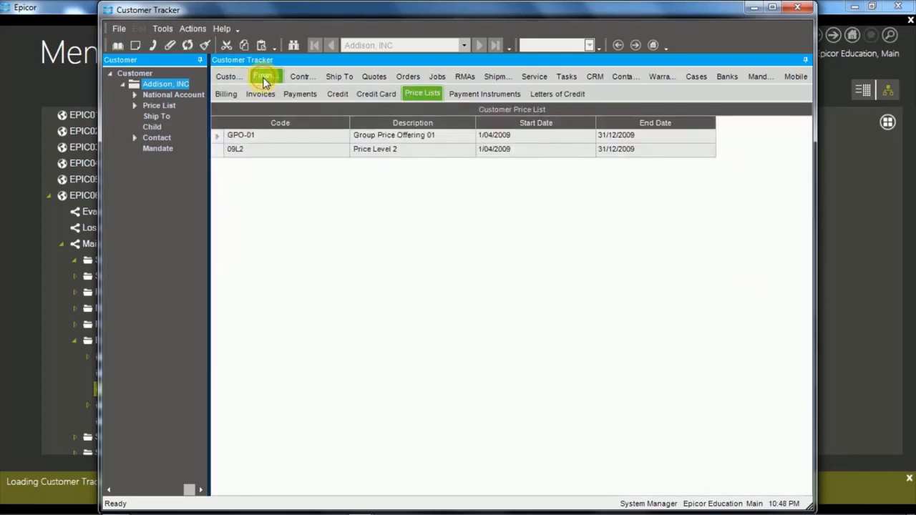
click(258, 95)
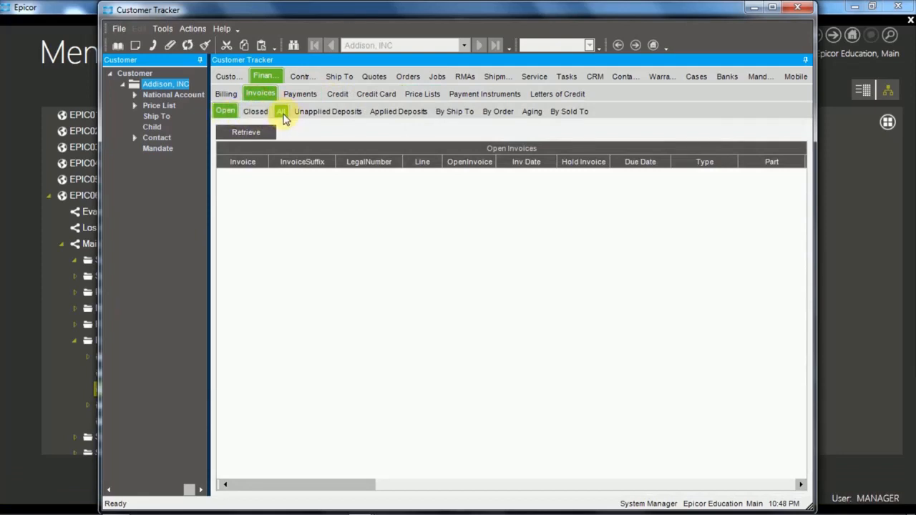
click(284, 113)
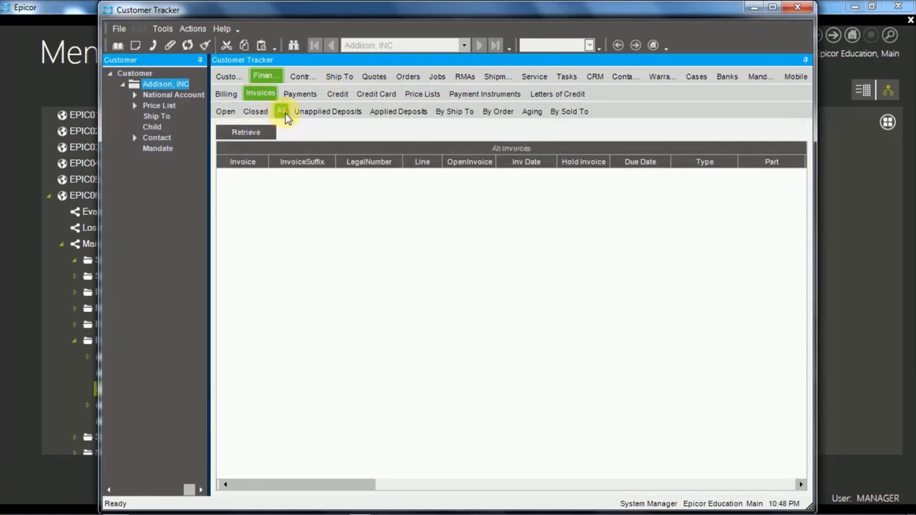
click(532, 113)
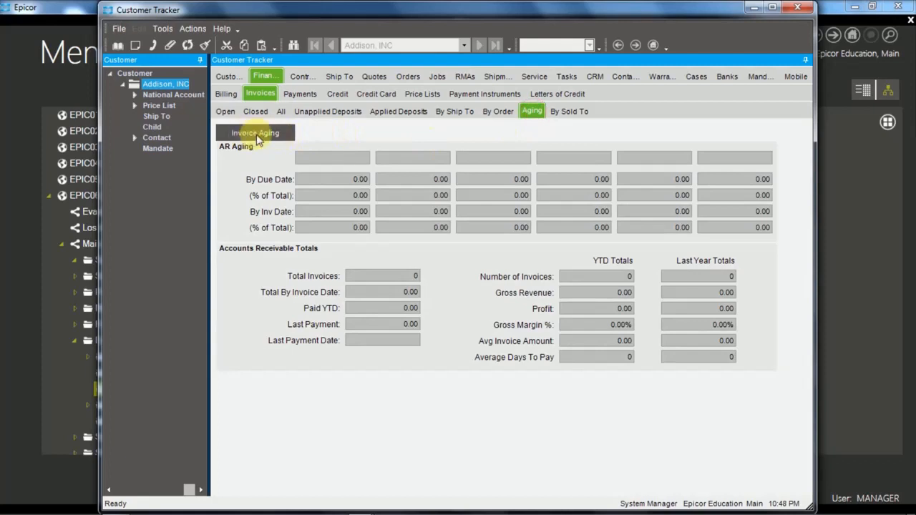
click(255, 133)
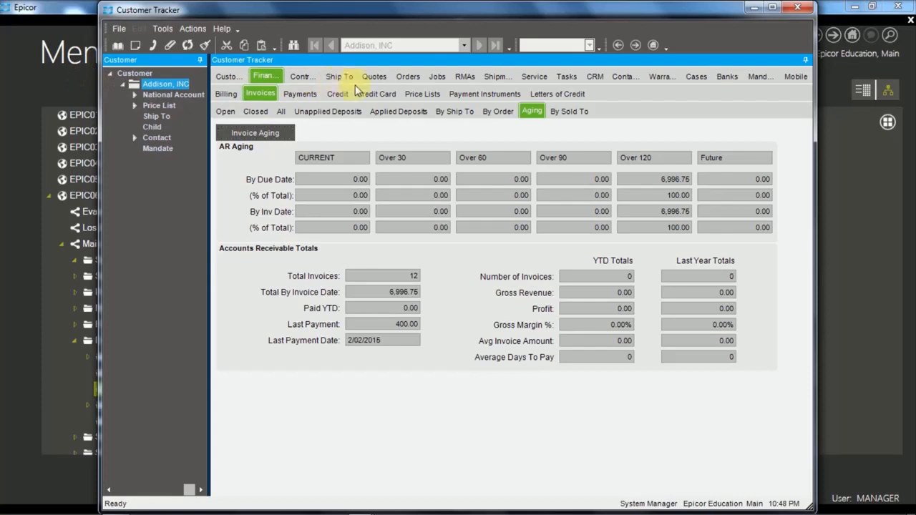
- Look through the customer's quotes, orders, jobs and RMAs, and close the Customer Tracker
click(375, 77)
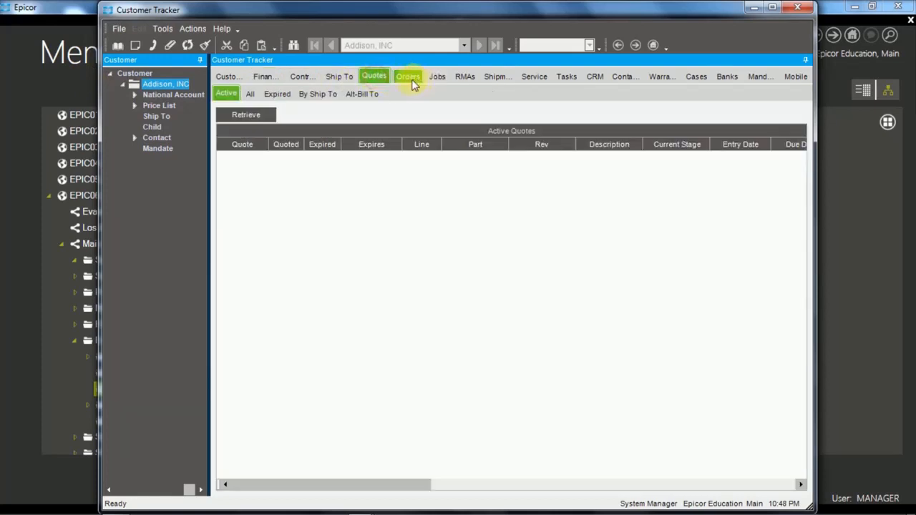
click(409, 77)
click(438, 77)
click(462, 76)
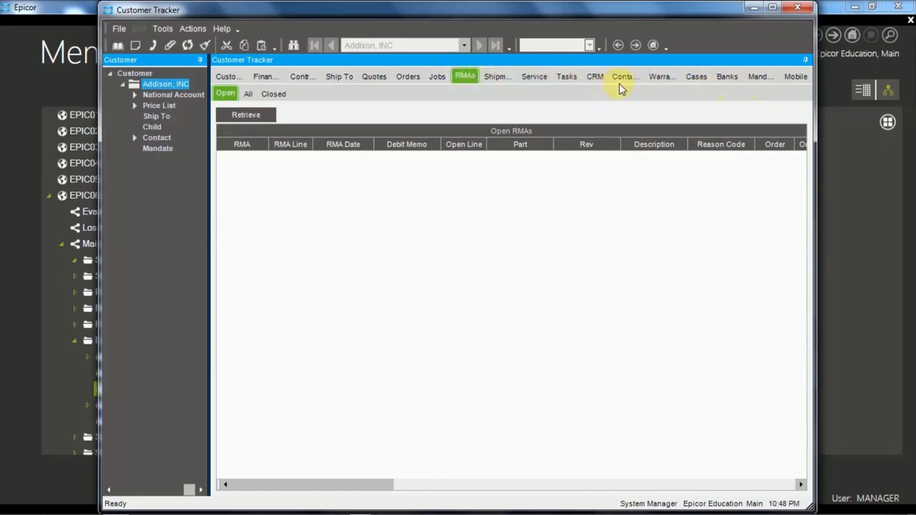
click(798, 7)
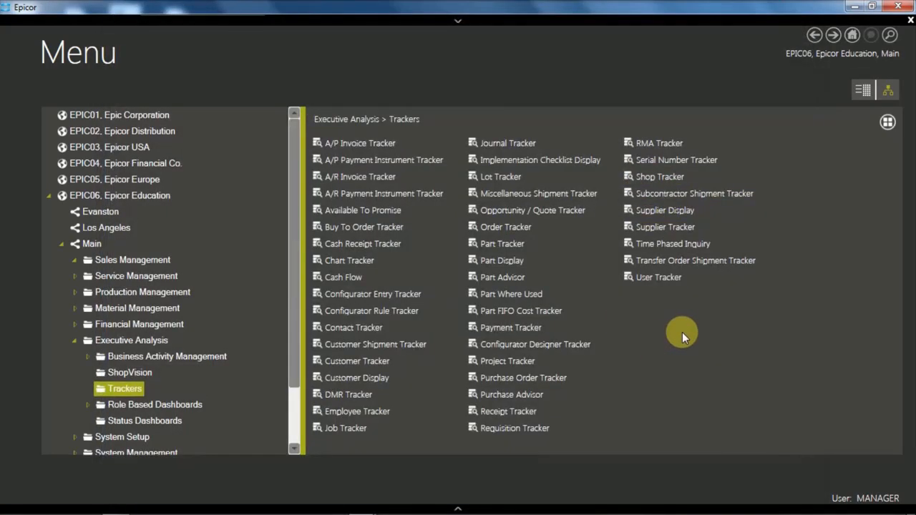
- Open the Order Tracker, search for sales orders with no criteria, and load the first four results
click(505, 228)
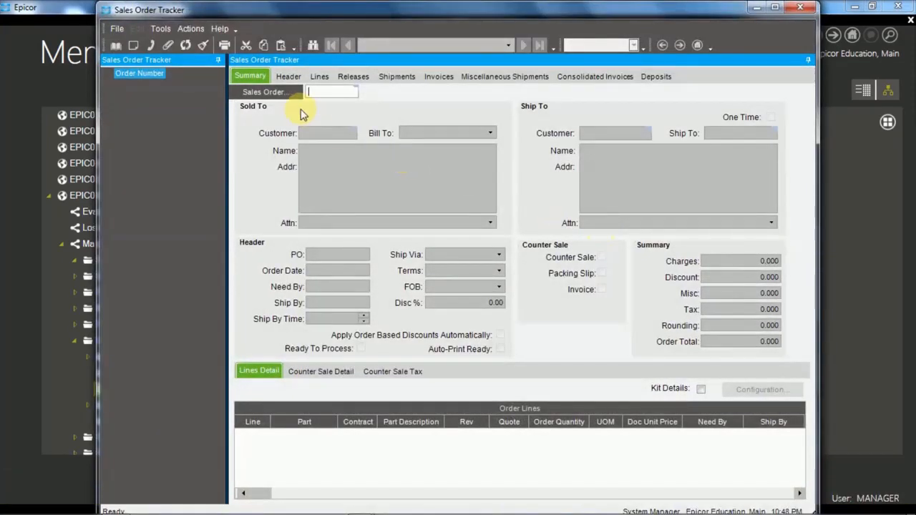
click(293, 96)
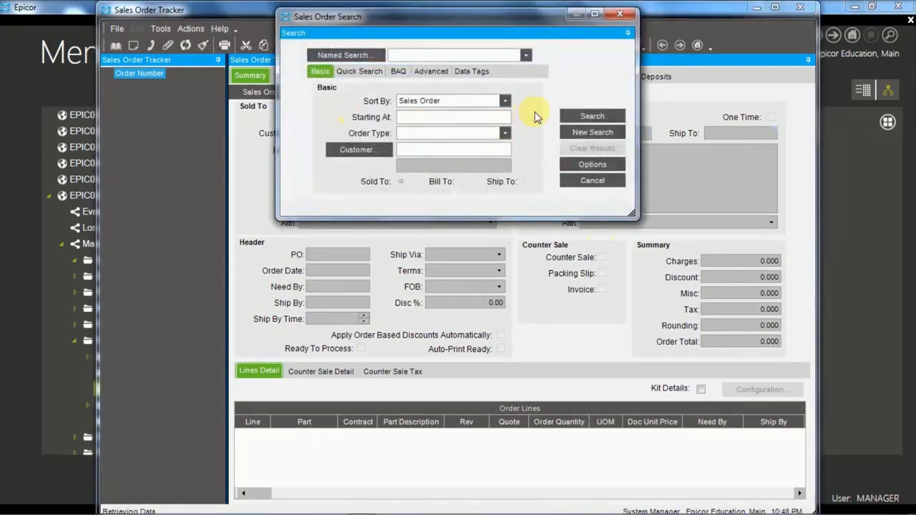
click(583, 116)
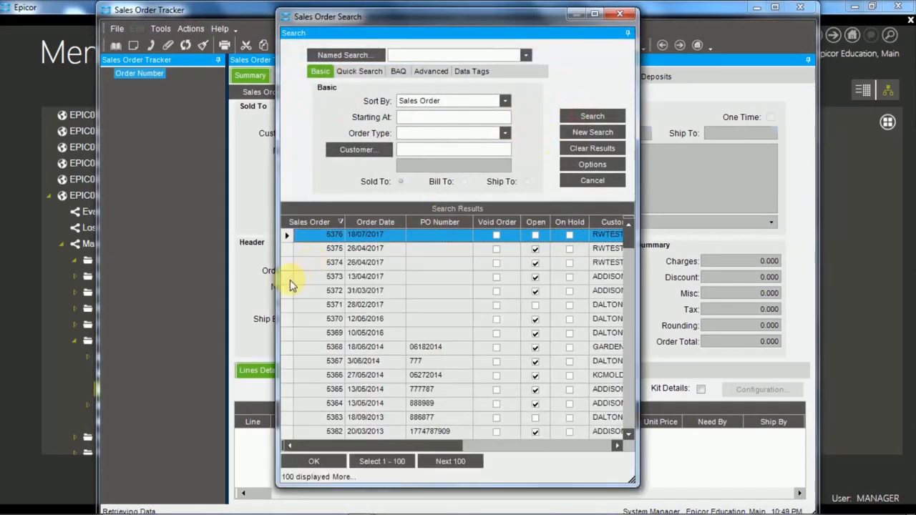
shift+click(290, 277)
click(314, 462)
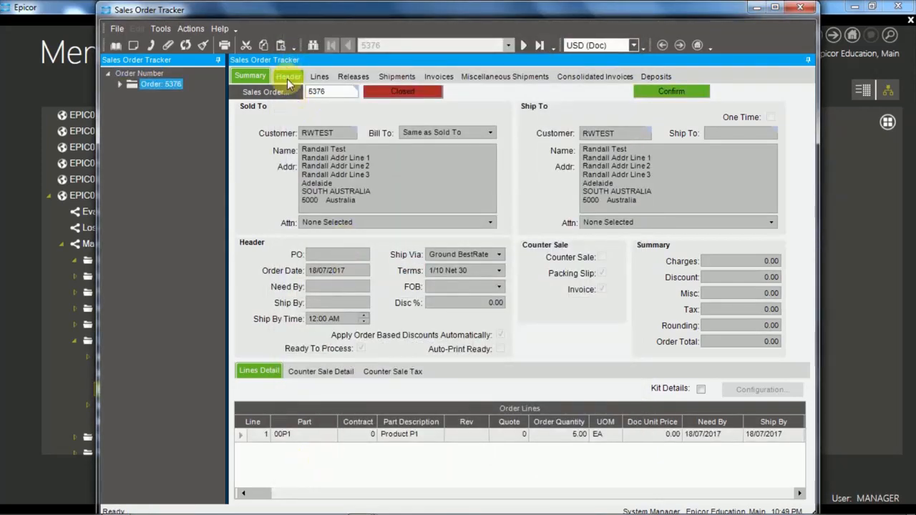
- Review order 5376's header, lines, releases, shipments, invoices and available actions, and close the Sales Order Tracker
click(289, 80)
click(319, 77)
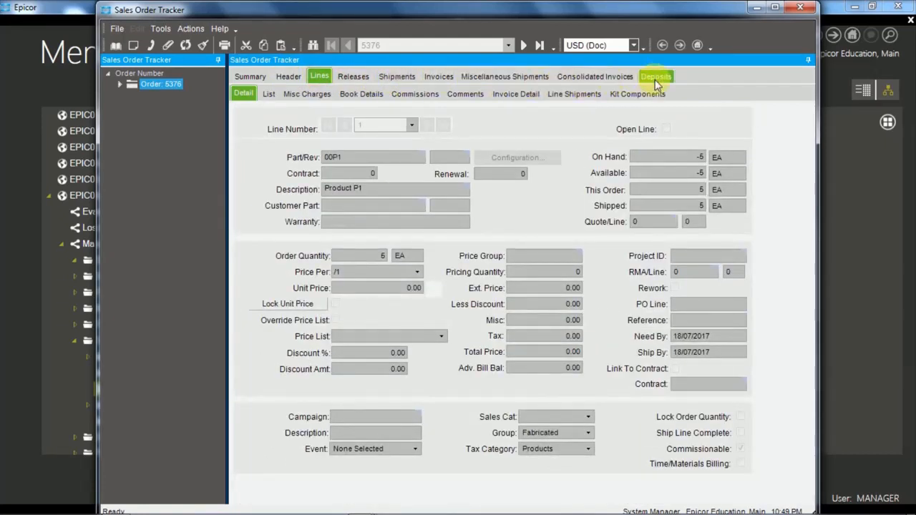
click(367, 83)
click(396, 78)
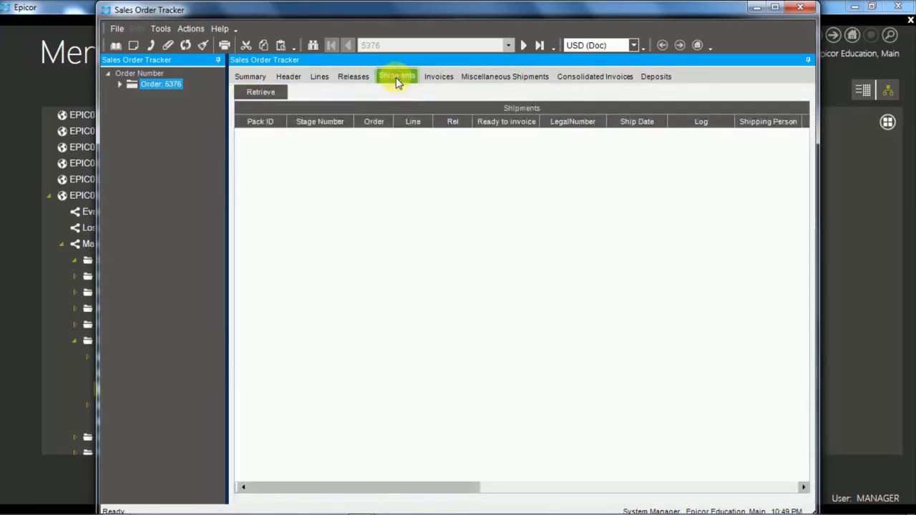
click(436, 79)
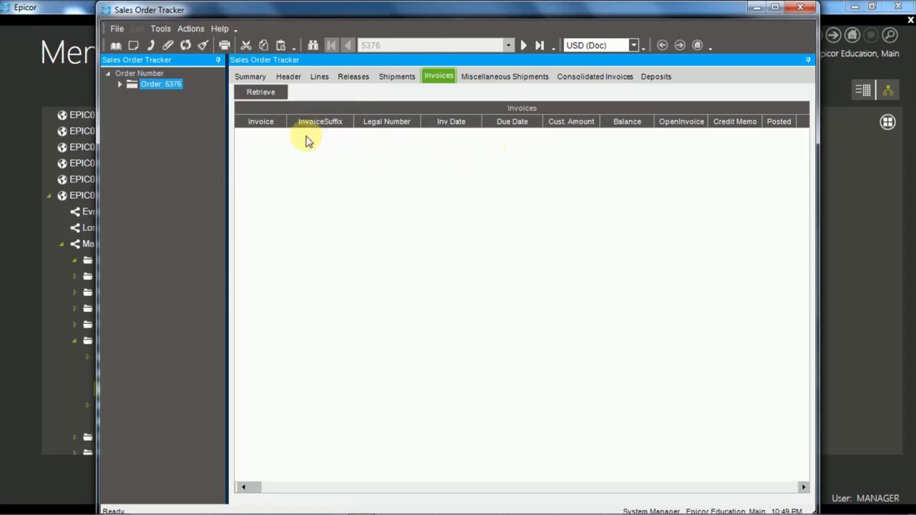
click(195, 31)
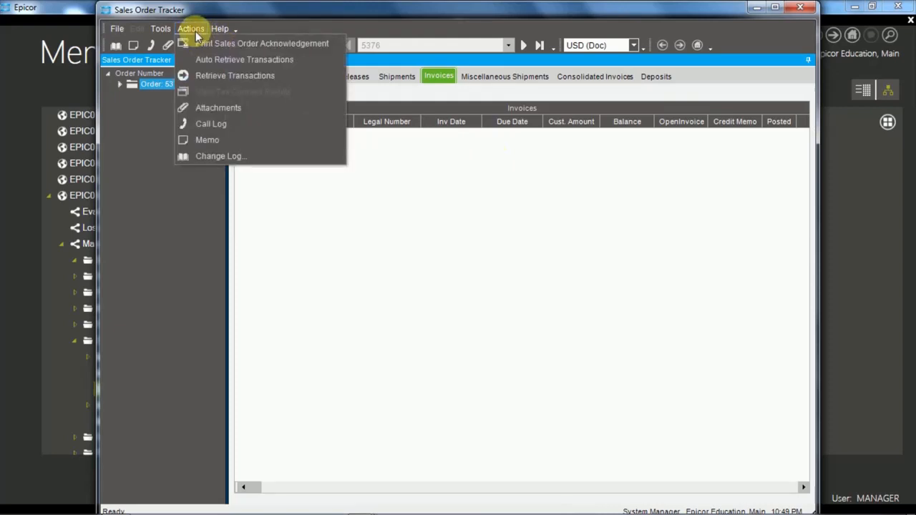
click(802, 8)
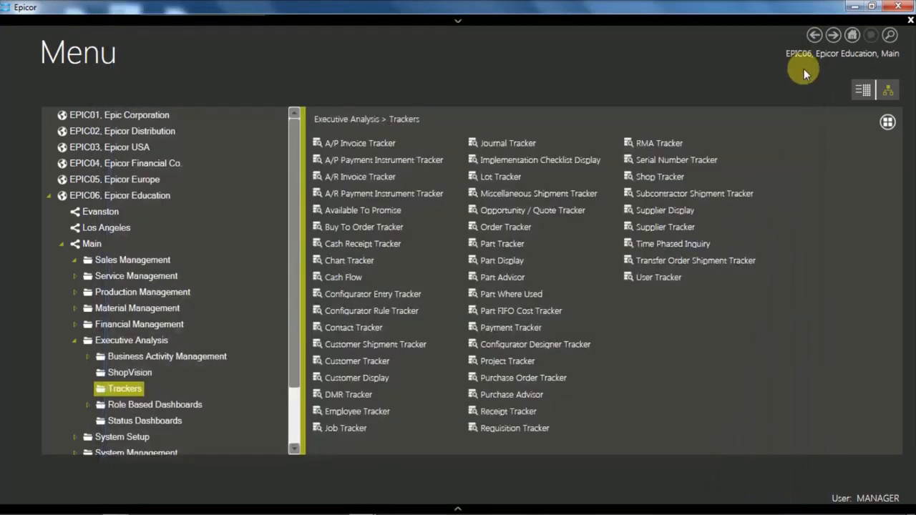
- Return to the Home page, open Order Entry to review its available actions, and close the form
click(852, 36)
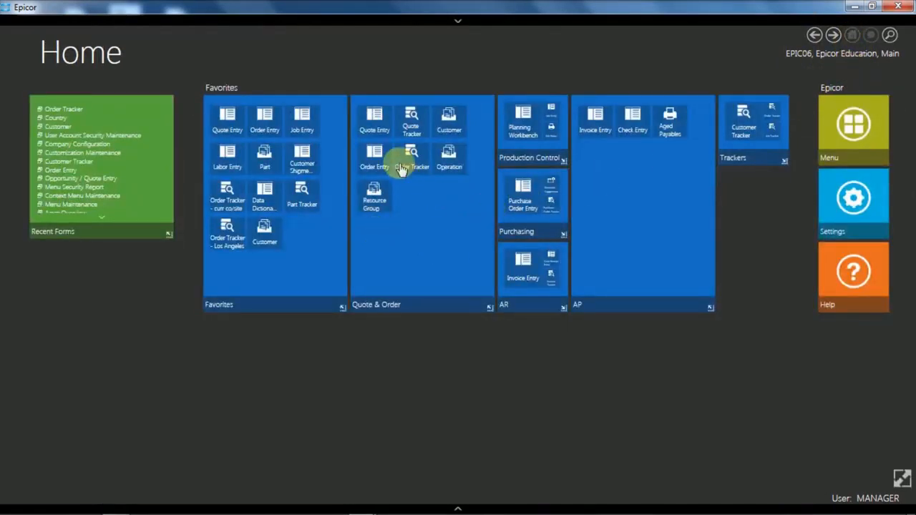
click(378, 159)
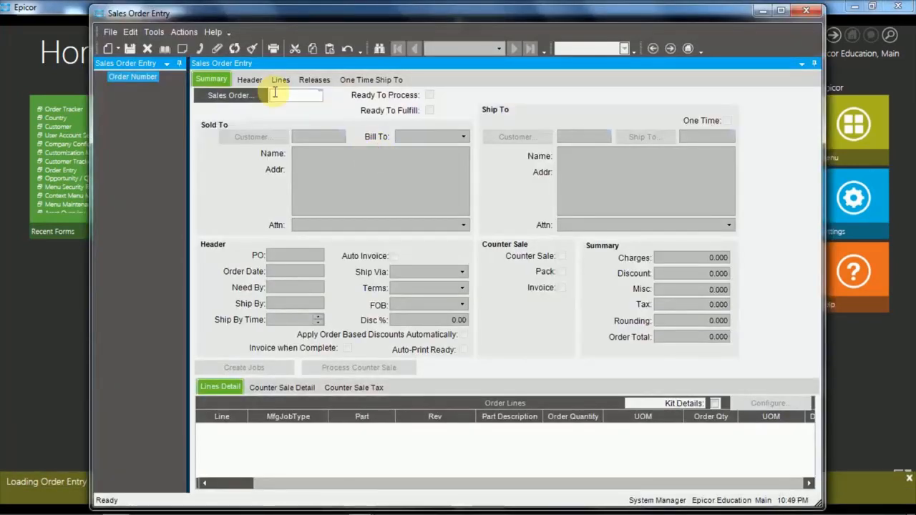
click(185, 33)
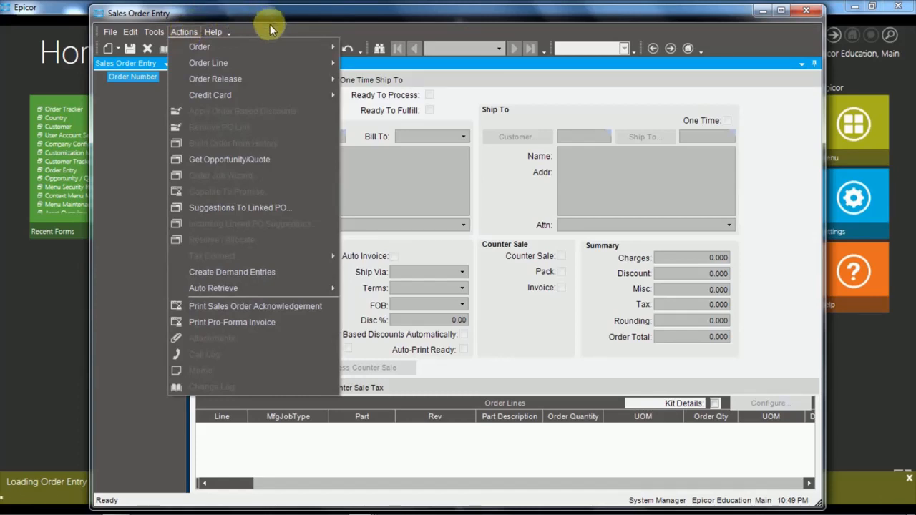
mouse_move(235, 51)
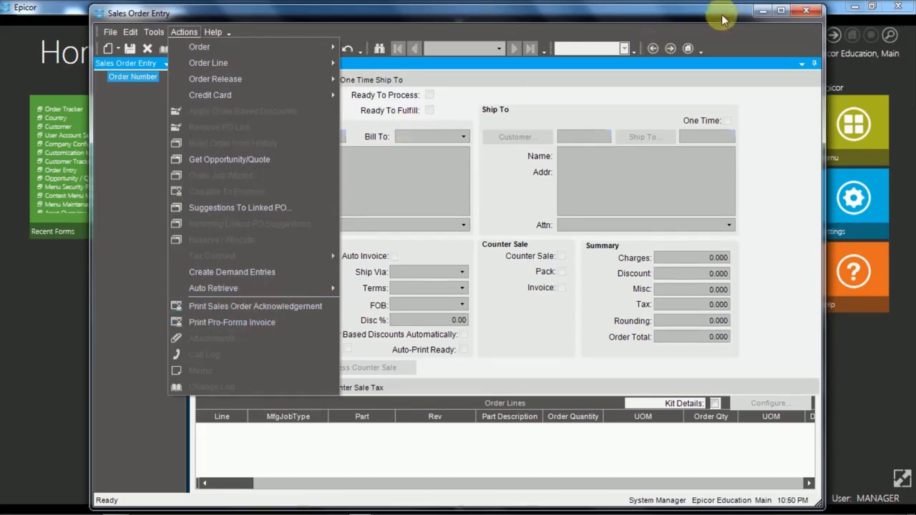
click(351, 54)
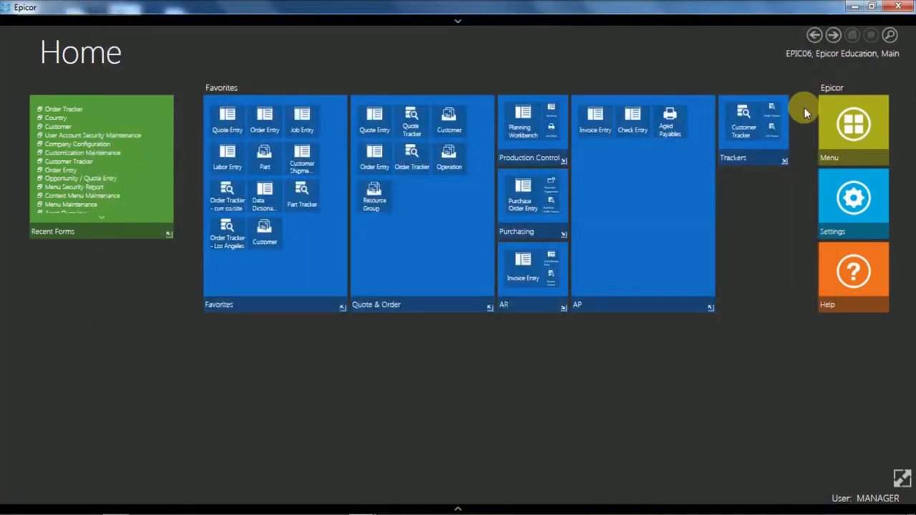
- Open the Sales Order Status dashboard from the Executive Analysis status dashboards, look over its search fields and release views, and close it
click(852, 130)
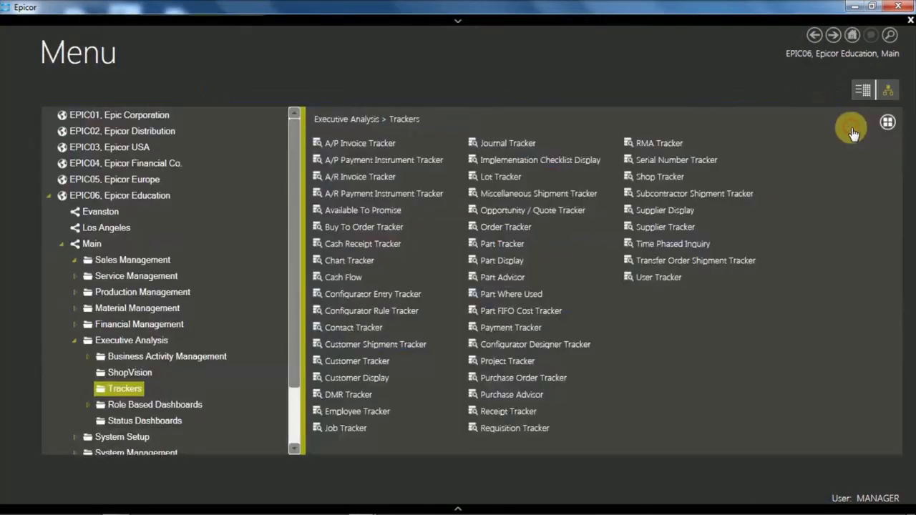
click(142, 424)
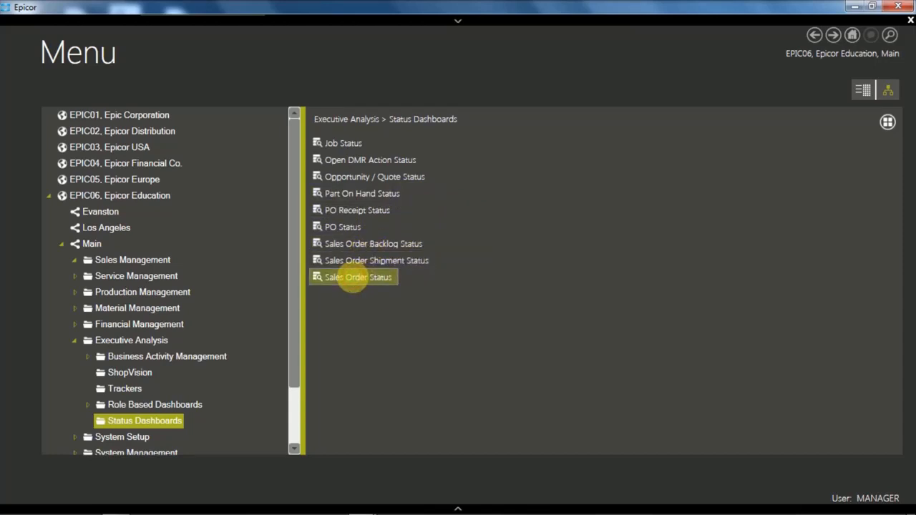
click(356, 282)
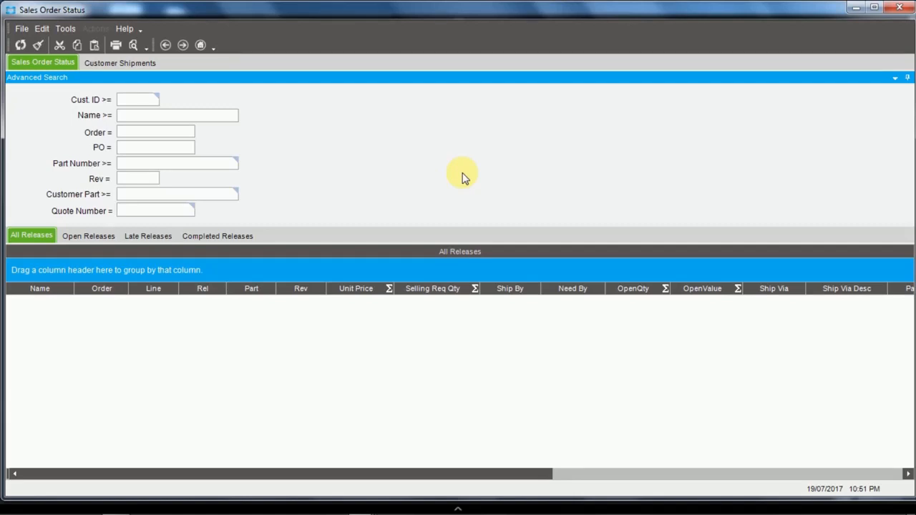
click(900, 10)
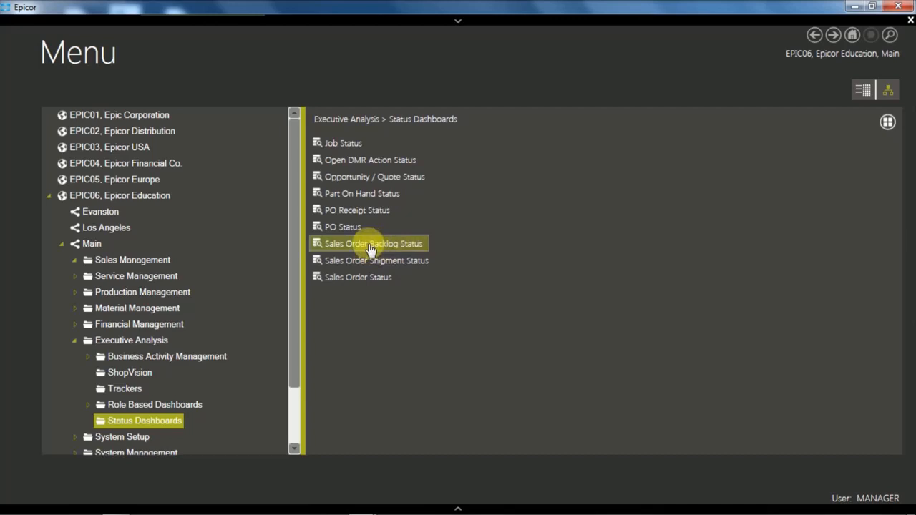
- Open the Part On Hand Status dashboard, retrieve all parts, check the warehouse quantities of part 00CK1, and close the dashboard
click(331, 193)
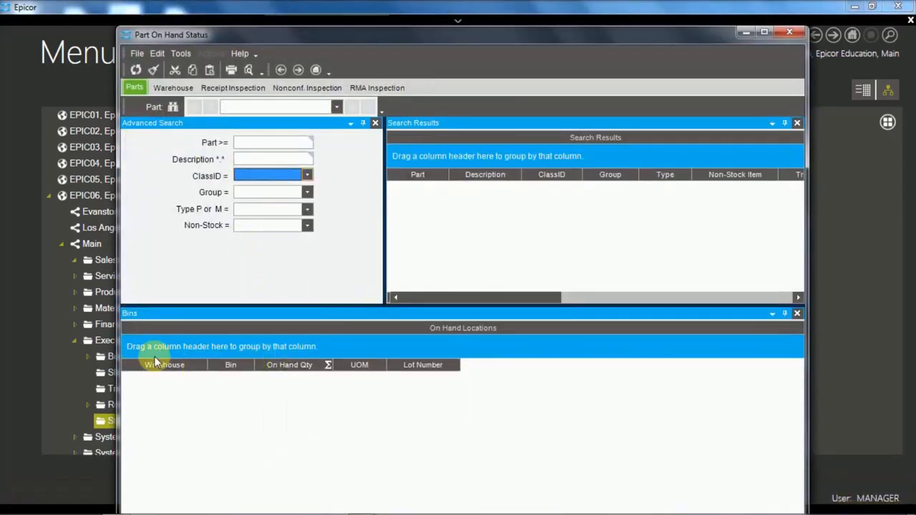
click(136, 69)
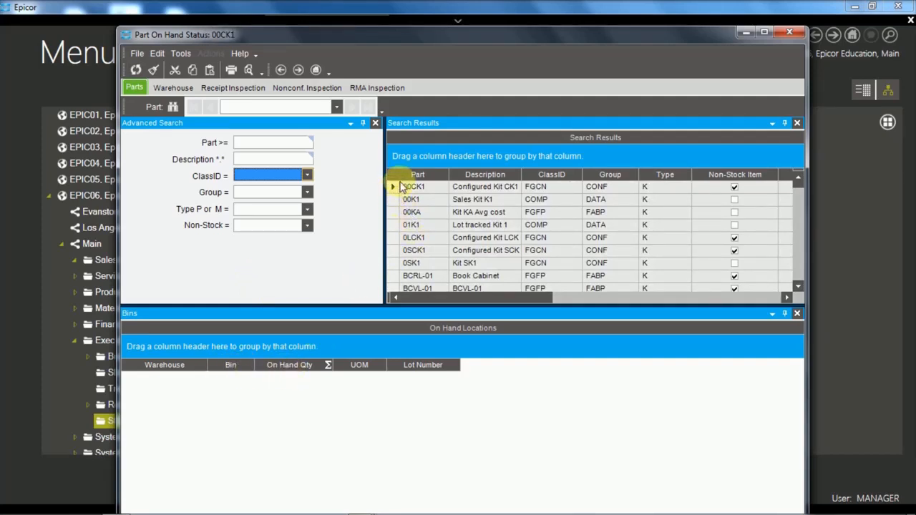
click(176, 90)
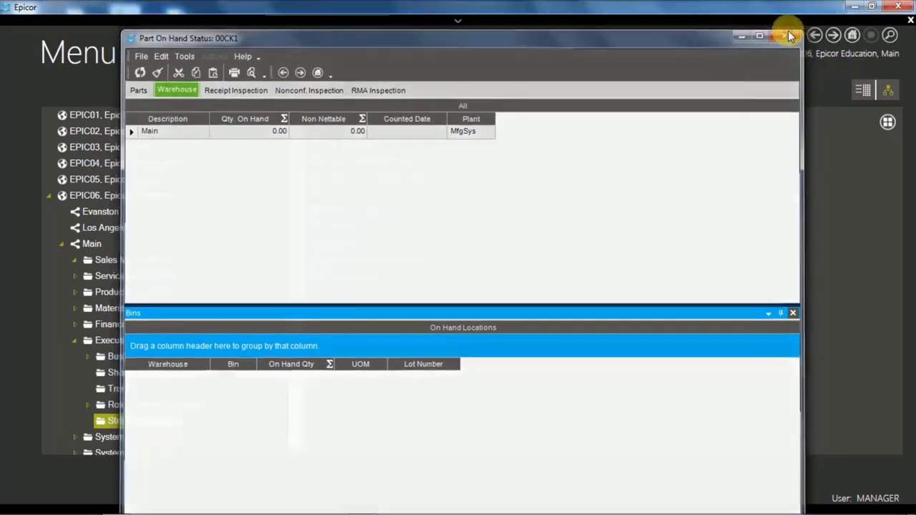
click(789, 34)
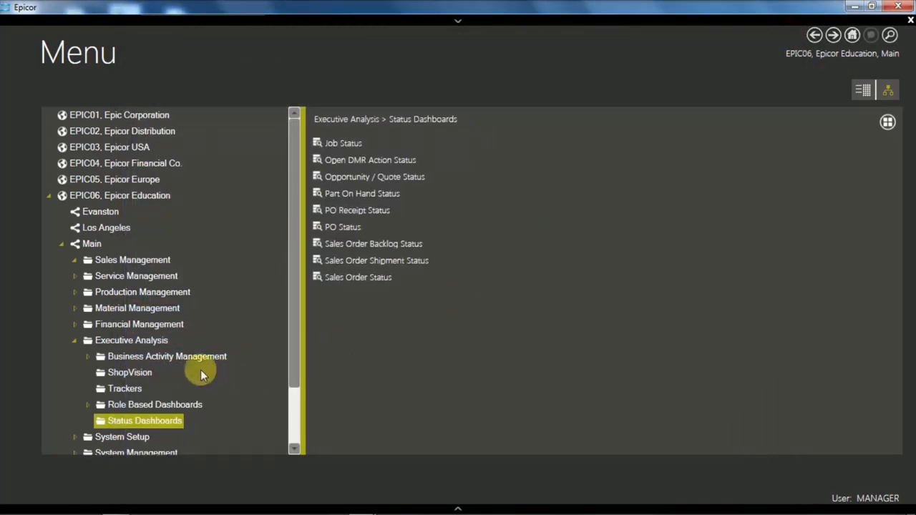
- View the ShopVision programs under Executive Analysis and return to the Home page
click(136, 376)
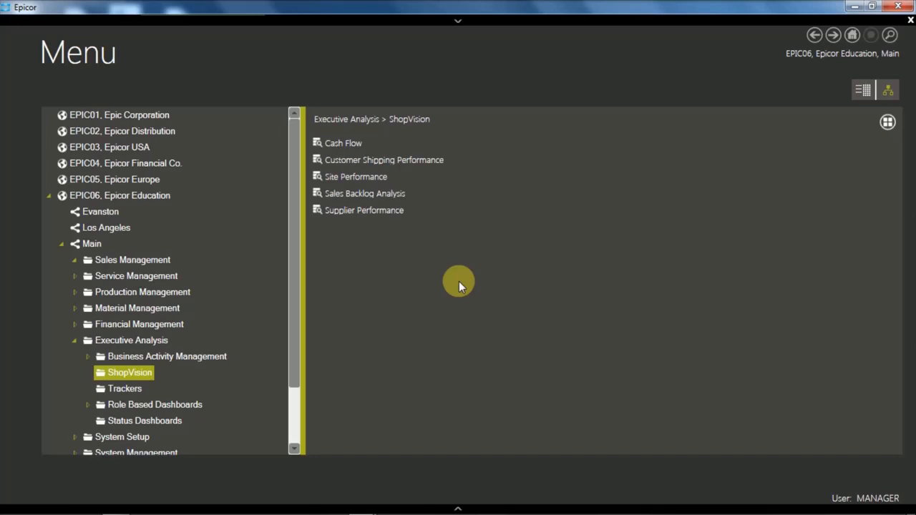
click(911, 21)
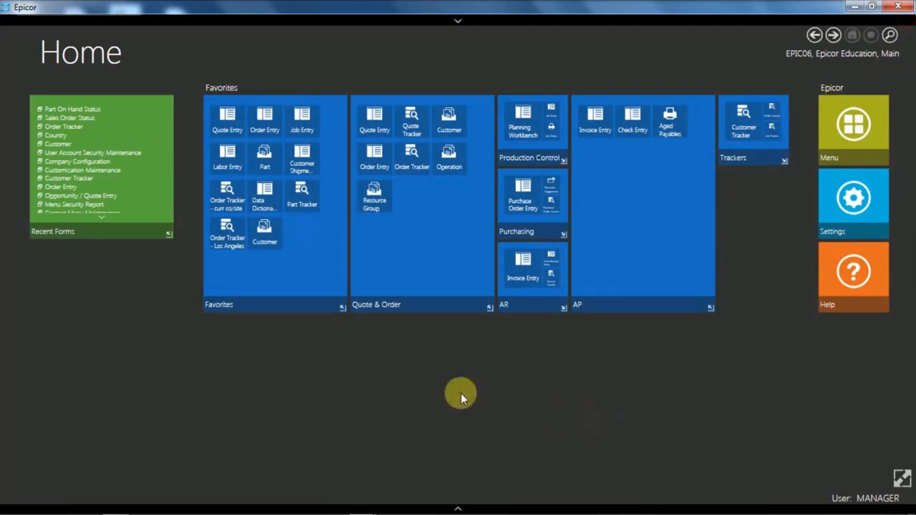